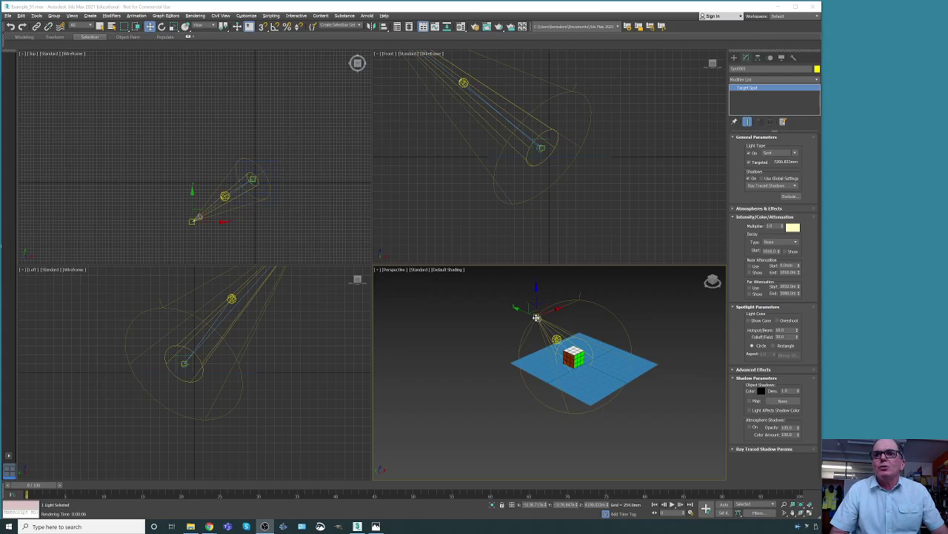
Set the spotlight's hotspot to 5 and render the perspective view.
{"action": "left_click", "coordinate": [784, 330]}
{"action": "type", "text": "1"}
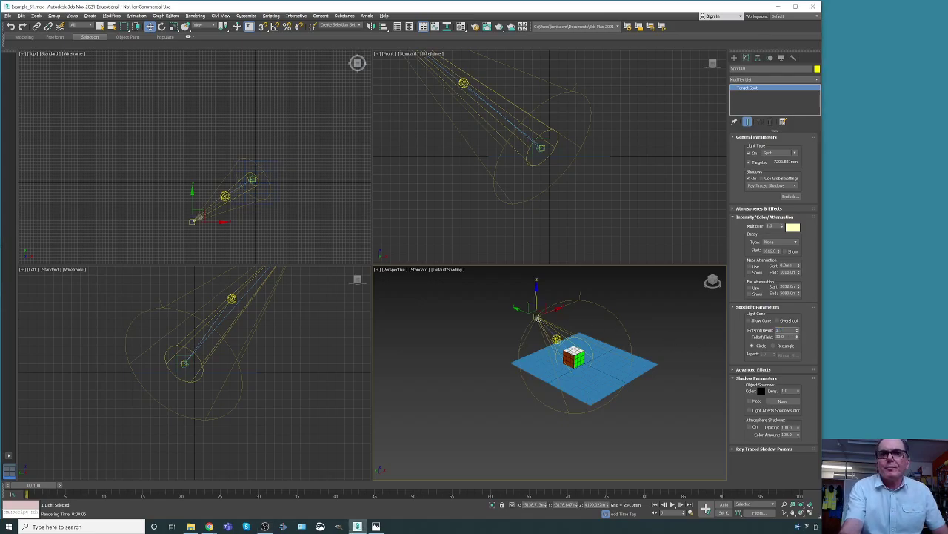
{"action": "key", "text": "Return"}
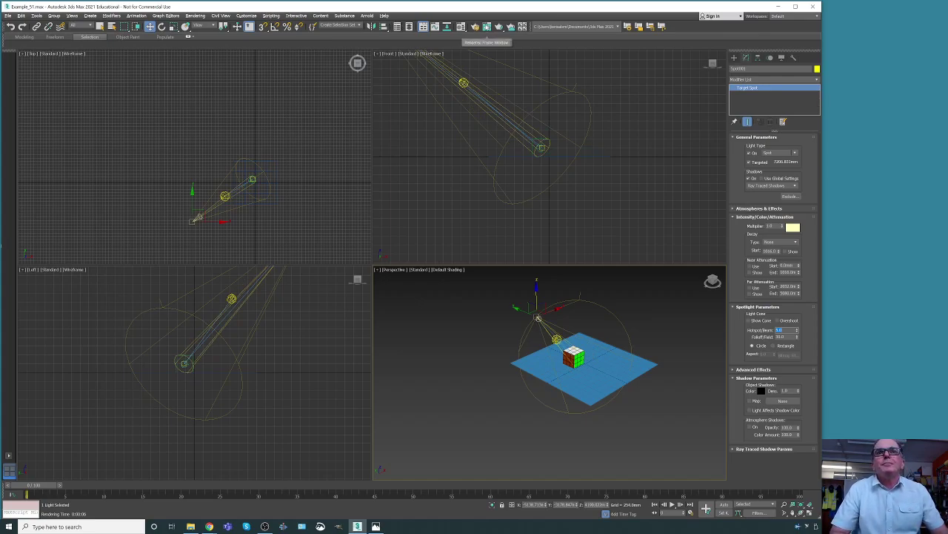
{"action": "left_click", "coordinate": [487, 27]}
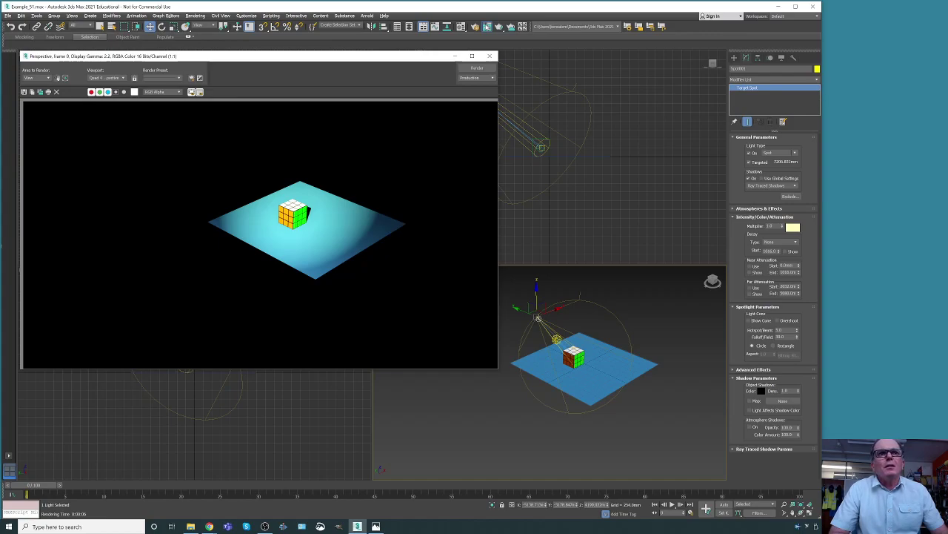
{"action": "left_click", "coordinate": [477, 69]}
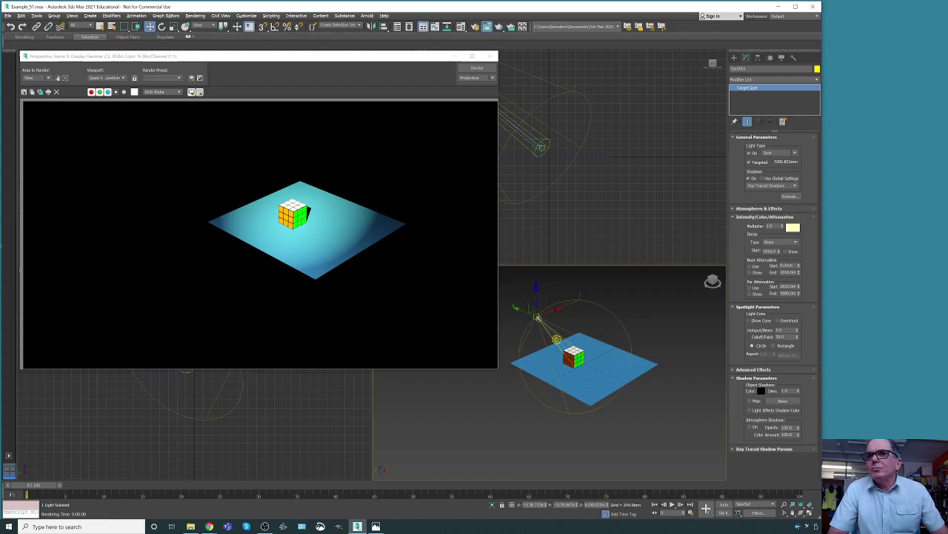
Set the spotlight's falloff to 10 and render the perspective view again.
{"action": "double_click", "coordinate": [780, 337]}
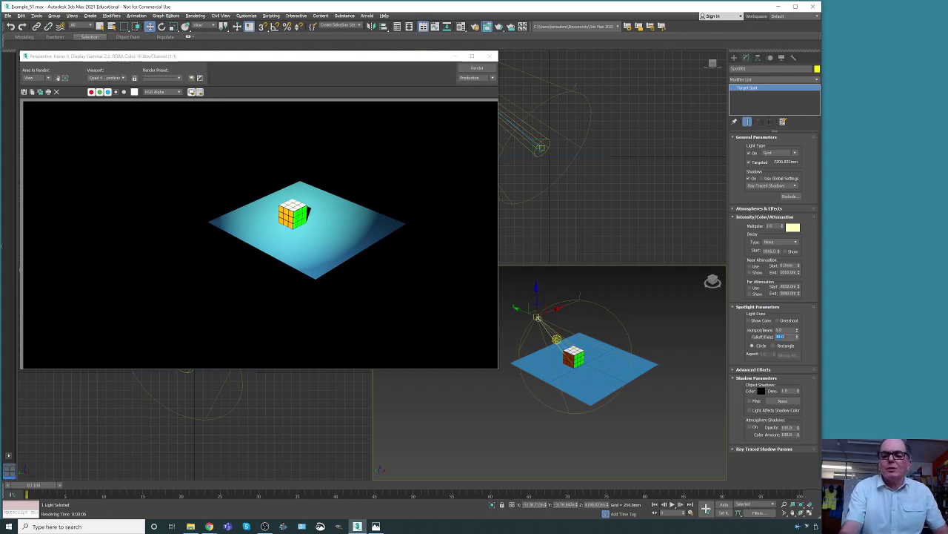
{"action": "type", "text": "30"}
{"action": "key", "text": "Return"}
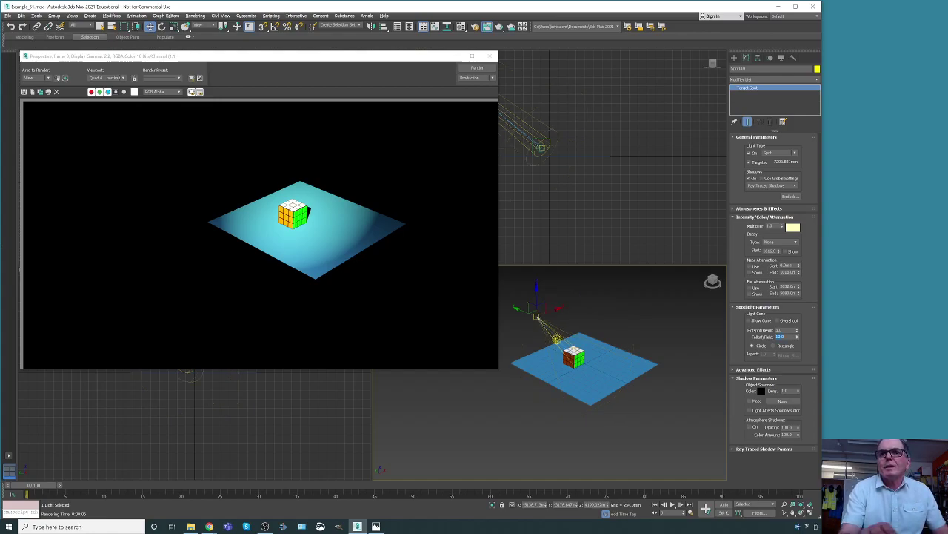
{"action": "left_click", "coordinate": [490, 72]}
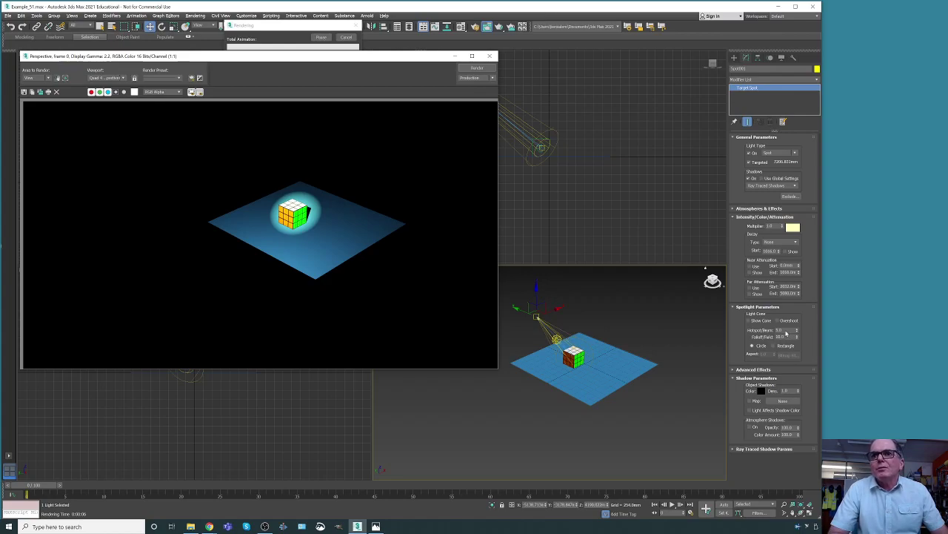
Narrow the spotlight's hotspot and falloff further so the light cone tightens around the cube.
{"action": "double_click", "coordinate": [779, 329]}
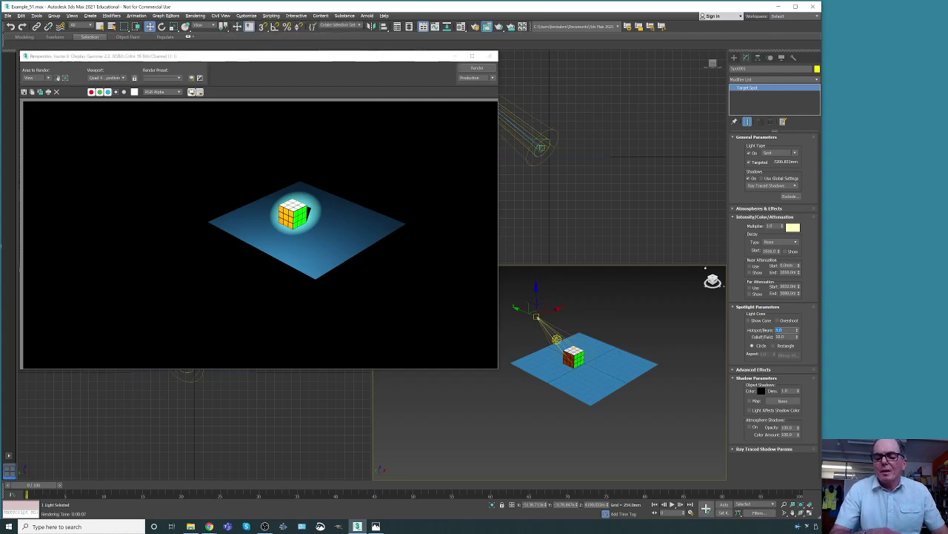
{"action": "type", "text": "2"}
{"action": "key", "text": "Tab"}
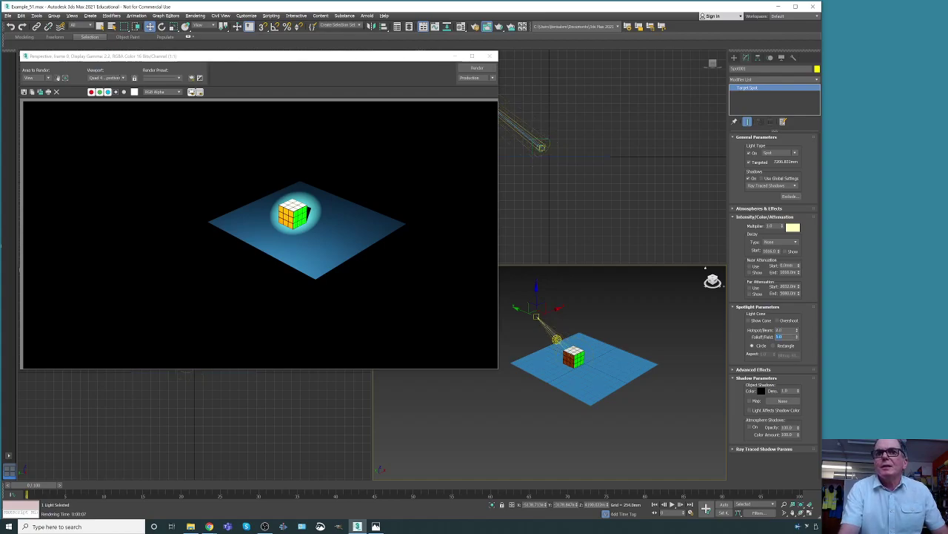
Render a close-up of the cube in the perspective view and close the rendered frame.
{"action": "scroll", "coordinate": [644, 365], "scroll_direction": "up", "scroll_amount": 5}
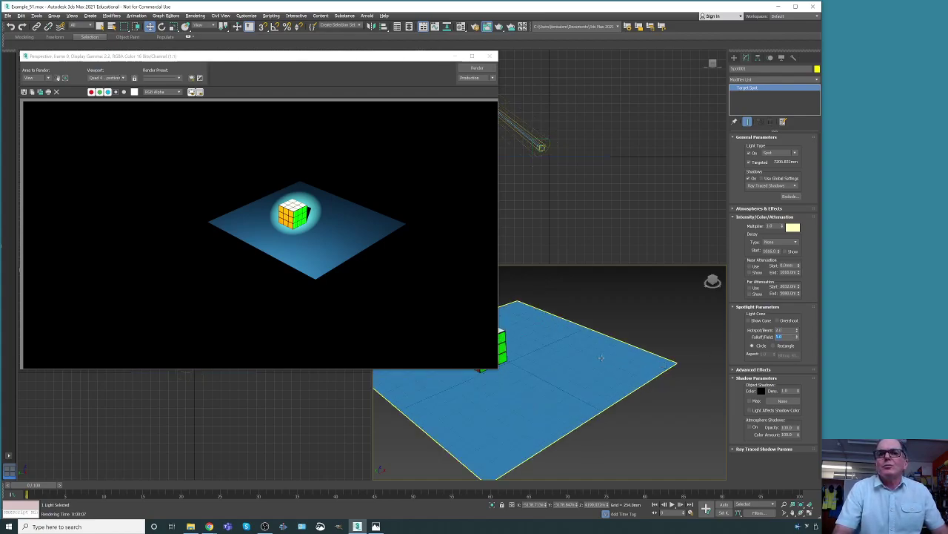
{"action": "middle_click_drag", "start_coordinate": [600, 357], "coordinate": [677, 373]}
{"action": "scroll", "coordinate": [660, 366], "scroll_direction": "up", "scroll_amount": 3}
{"action": "left_click", "coordinate": [683, 313]}
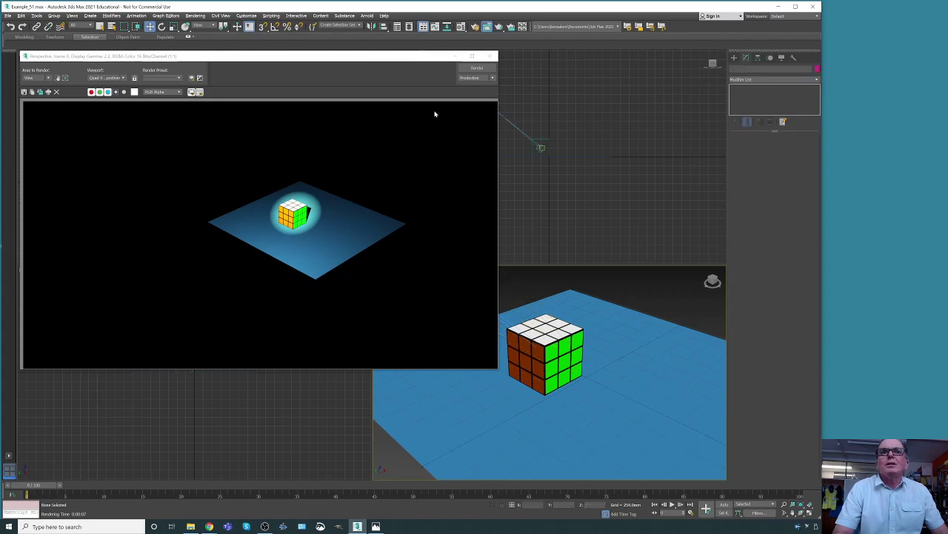
{"action": "left_click", "coordinate": [471, 70]}
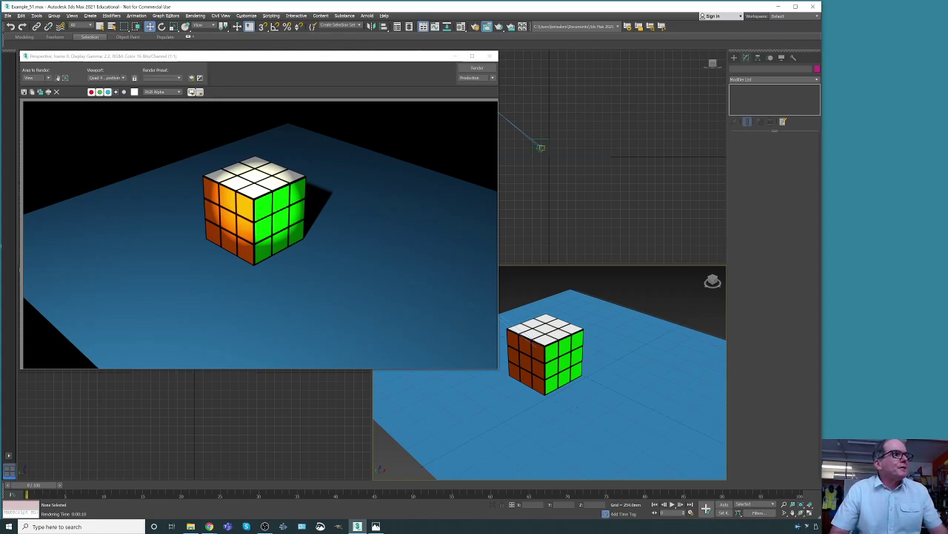
{"action": "left_click", "coordinate": [208, 526]}
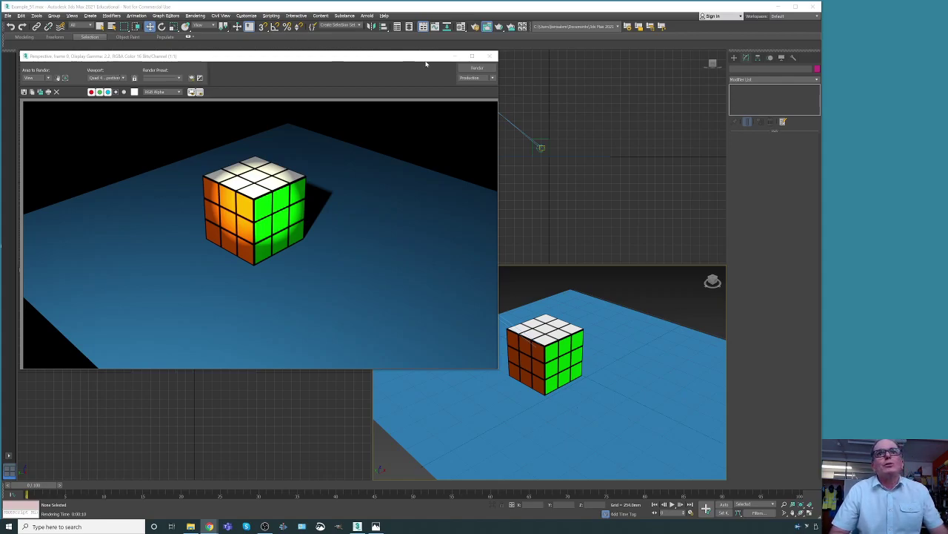
{"action": "left_click", "coordinate": [489, 56]}
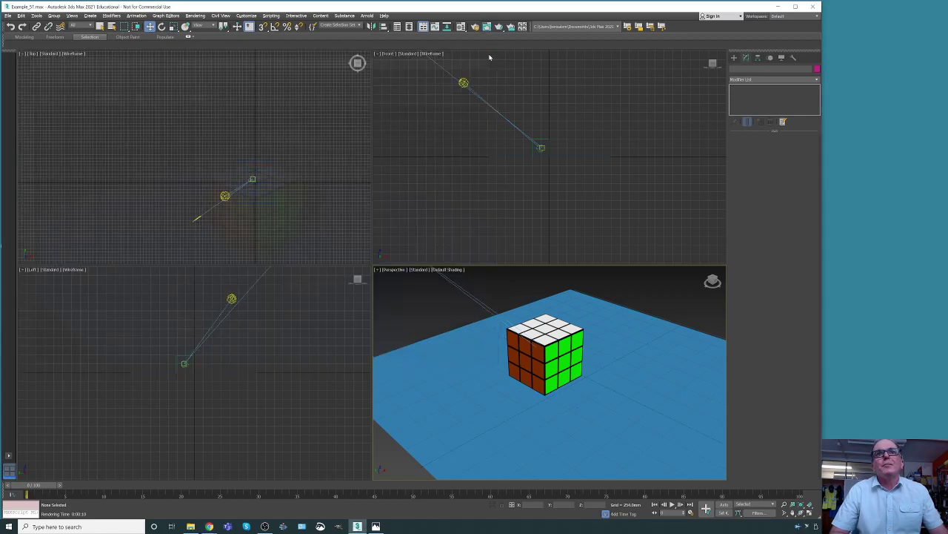
Try to open Render To Texture with the current renderer.
{"action": "left_click", "coordinate": [196, 16]}
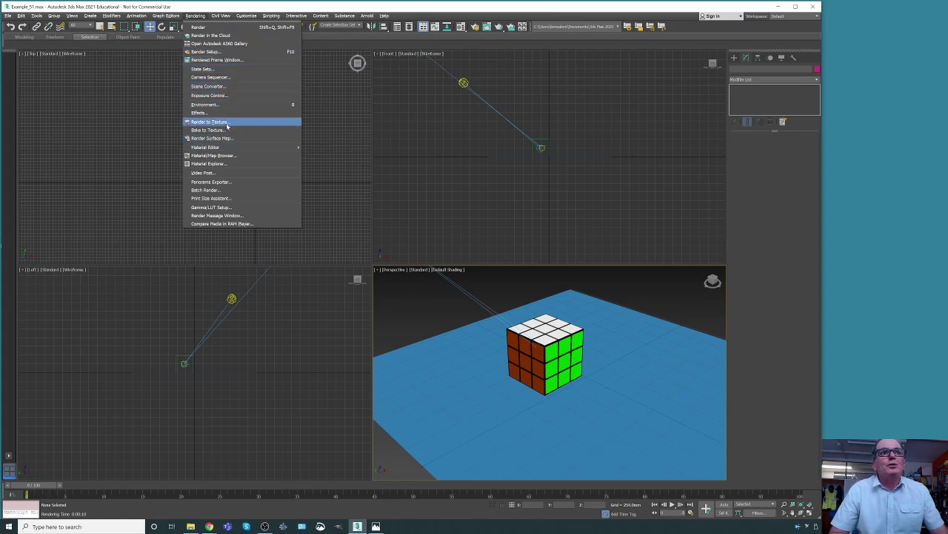
{"action": "left_click", "coordinate": [226, 124]}
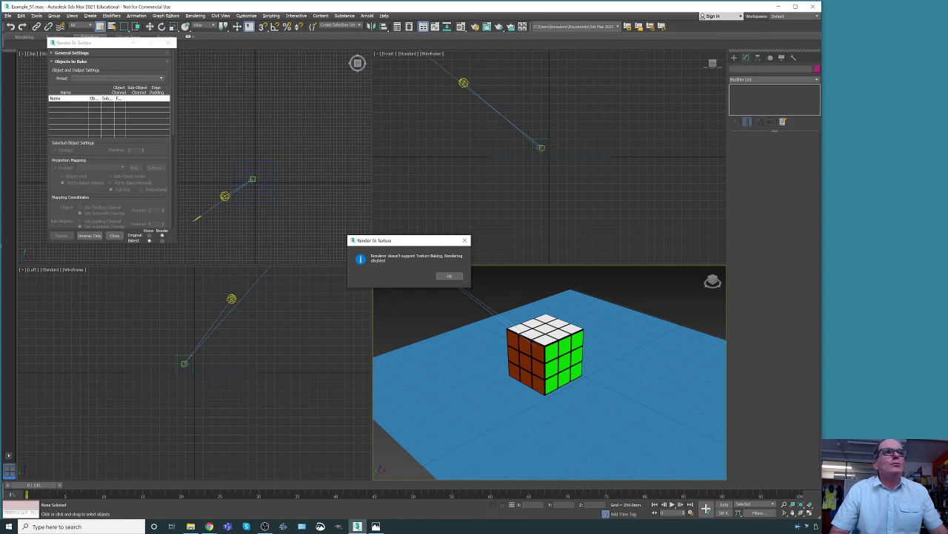
{"action": "left_click", "coordinate": [449, 276]}
{"action": "left_click", "coordinate": [169, 43]}
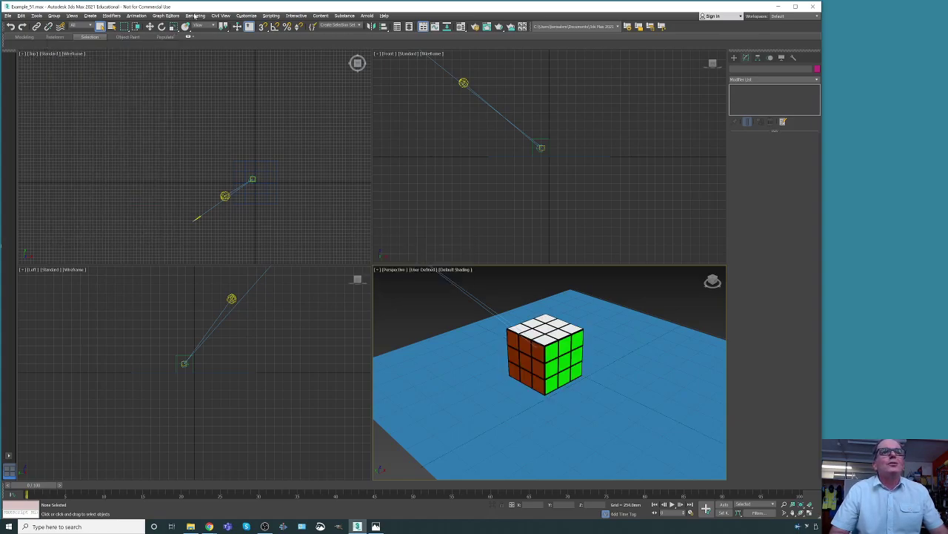
Switch the production renderer to Arnold, start a test render of the perspective view, and cancel it.
{"action": "key", "text": "F10"}
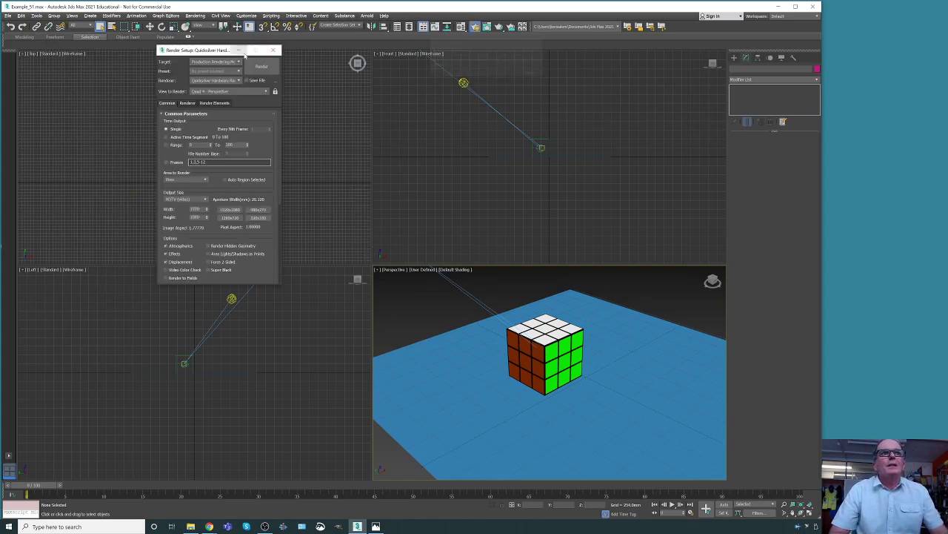
{"action": "left_click", "coordinate": [237, 81]}
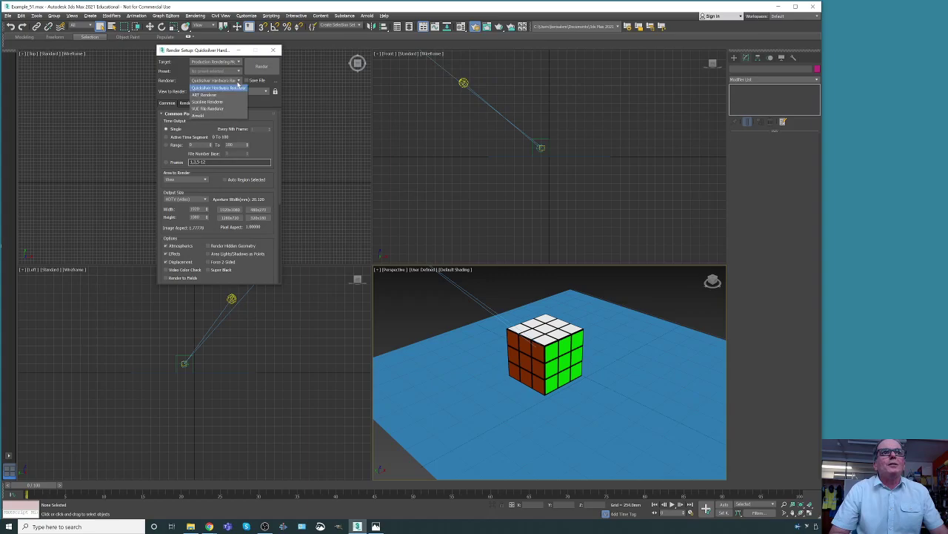
{"action": "left_click", "coordinate": [236, 115]}
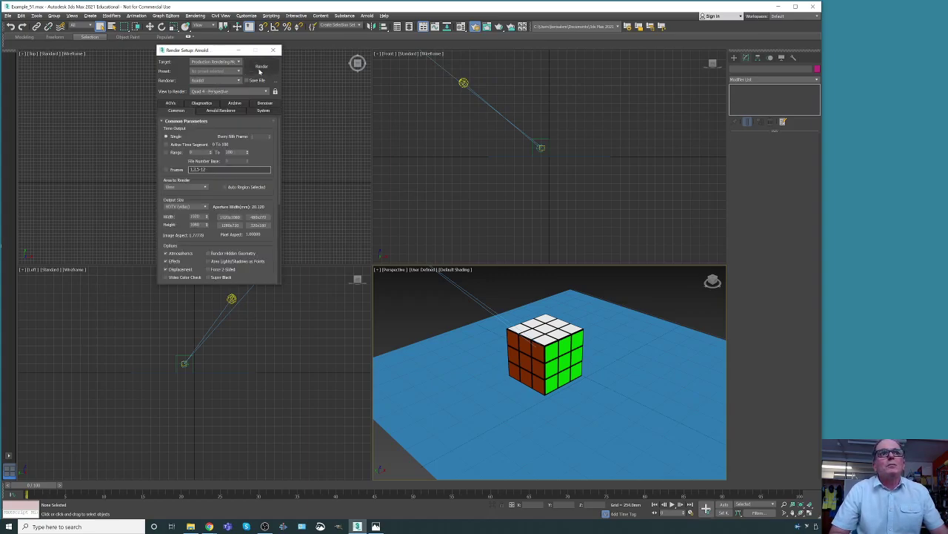
{"action": "left_click", "coordinate": [260, 70]}
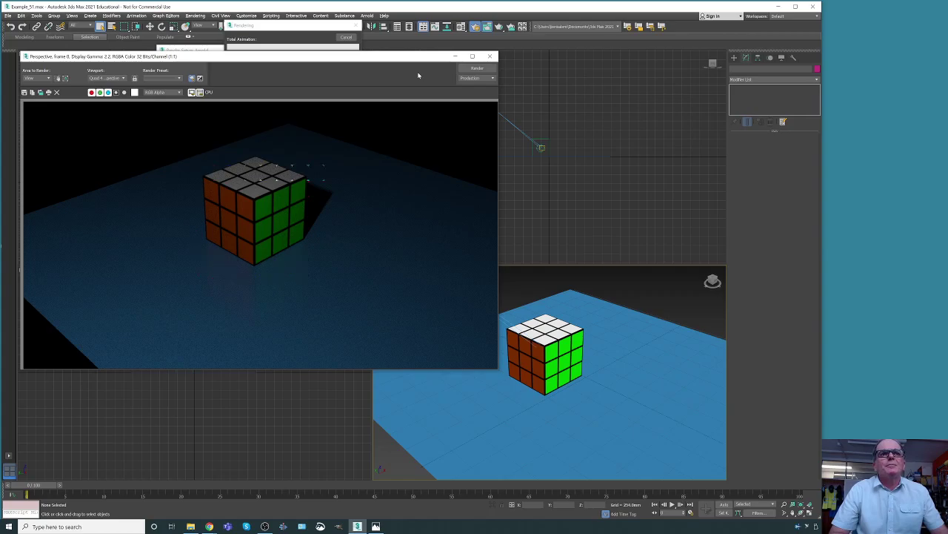
{"action": "left_click", "coordinate": [490, 56]}
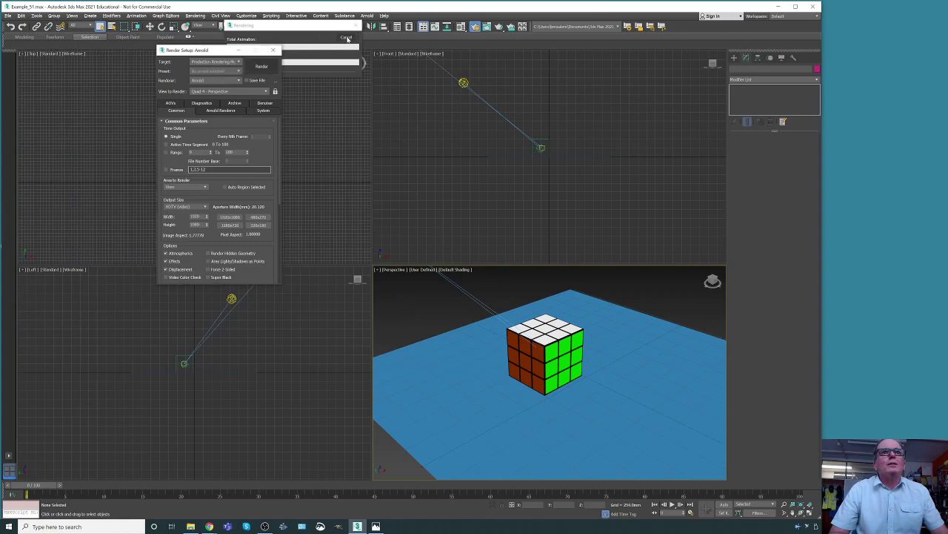
{"action": "left_click", "coordinate": [257, 67]}
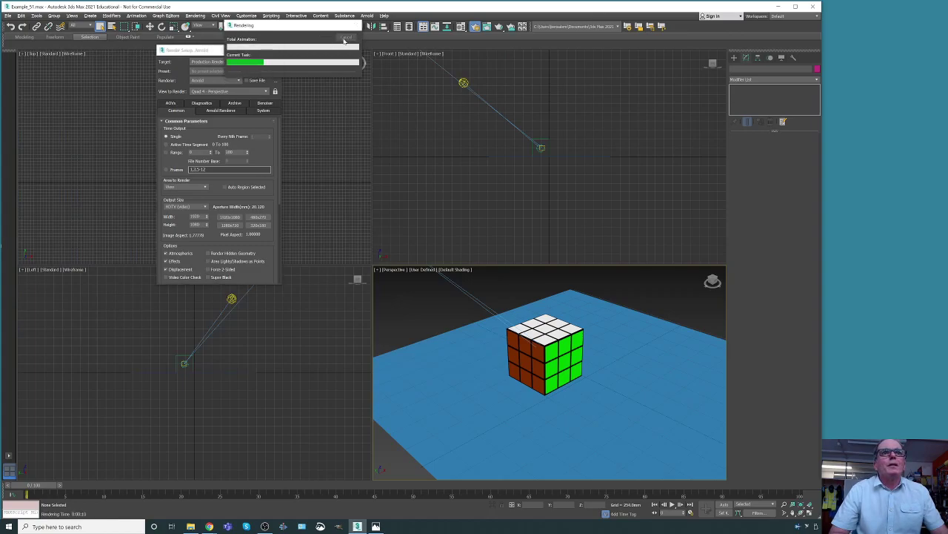
Try the VUE File Renderer as the production renderer and dismiss the Substance compatibility dialog.
{"action": "left_click", "coordinate": [237, 80]}
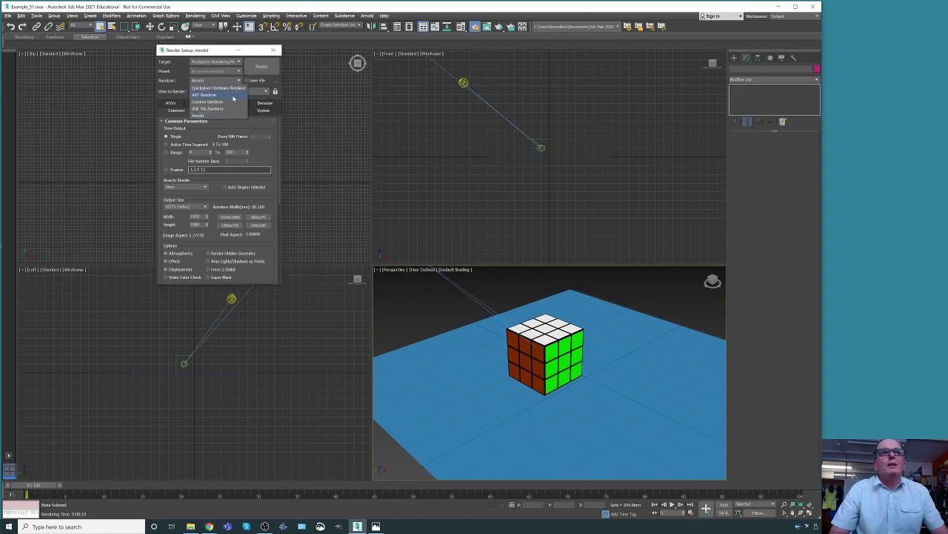
{"action": "left_click", "coordinate": [233, 108]}
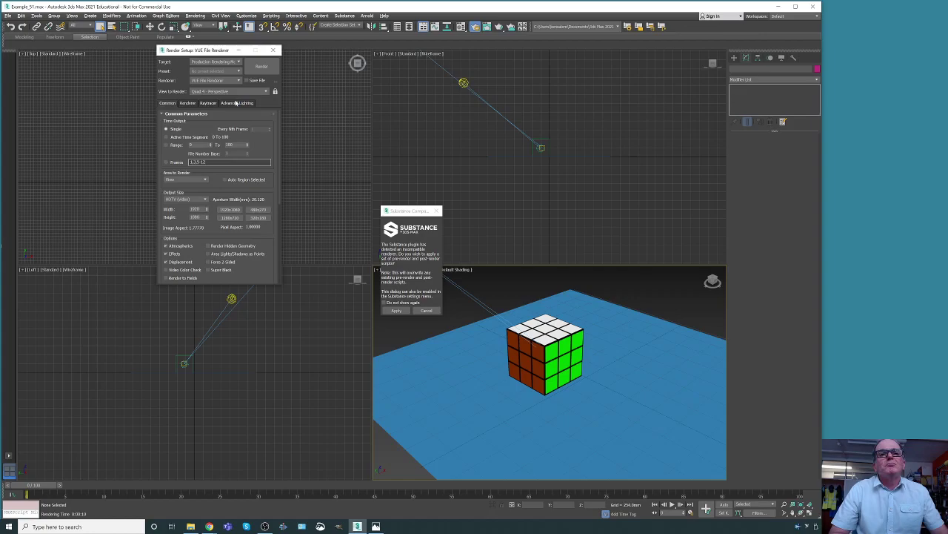
{"action": "left_click", "coordinate": [401, 311]}
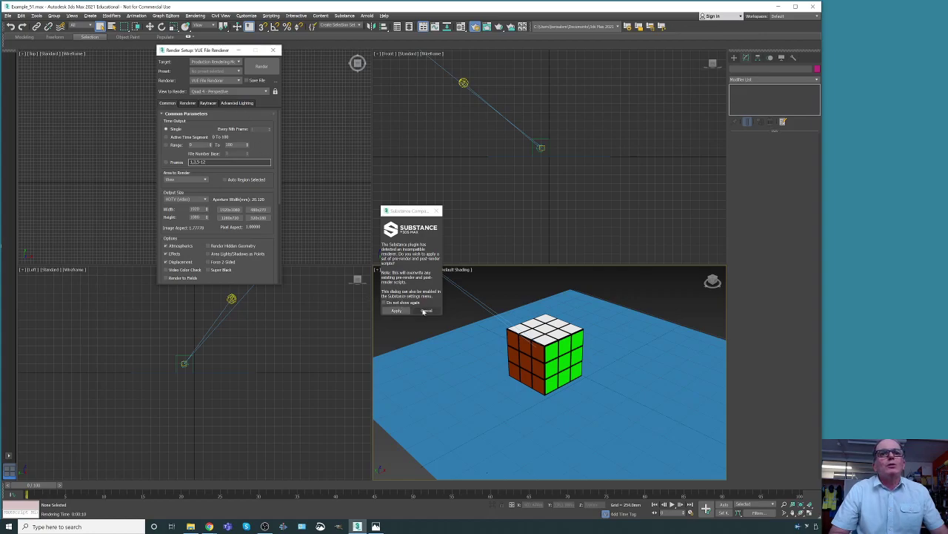
Switch the production renderer to ART Renderer, render the perspective view, and close the render messages and frame.
{"action": "left_click", "coordinate": [238, 82]}
{"action": "left_click", "coordinate": [222, 87]}
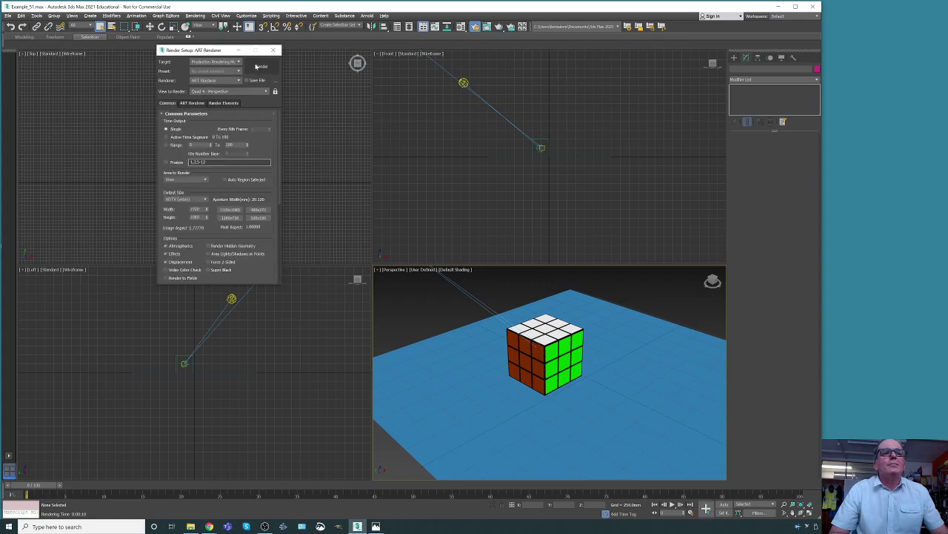
{"action": "left_click", "coordinate": [257, 67]}
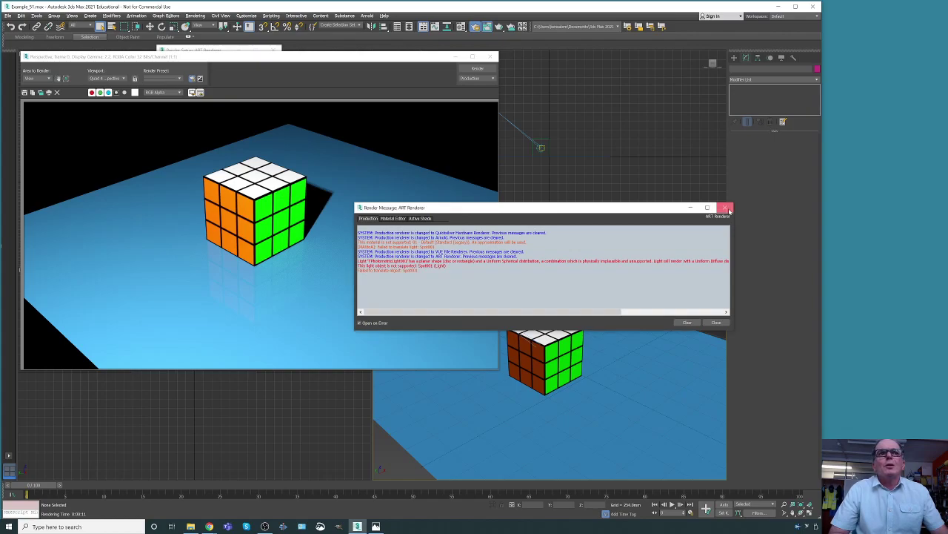
{"action": "left_click", "coordinate": [727, 209]}
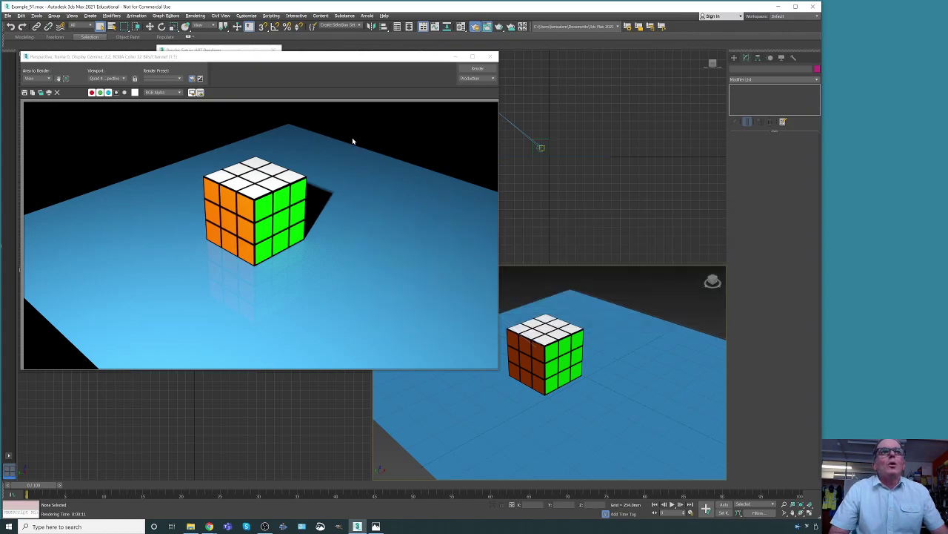
{"action": "left_click", "coordinate": [491, 55]}
Set the production renderer to Scanline Renderer, test-render the perspective view, and close the frame and render setup.
{"action": "left_click", "coordinate": [229, 81]}
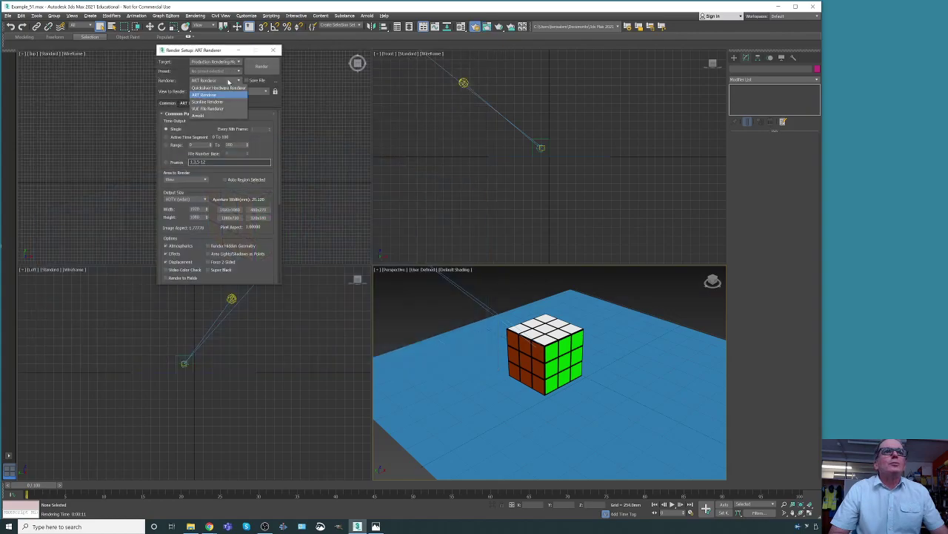
{"action": "left_click", "coordinate": [219, 103]}
{"action": "left_click", "coordinate": [260, 67]}
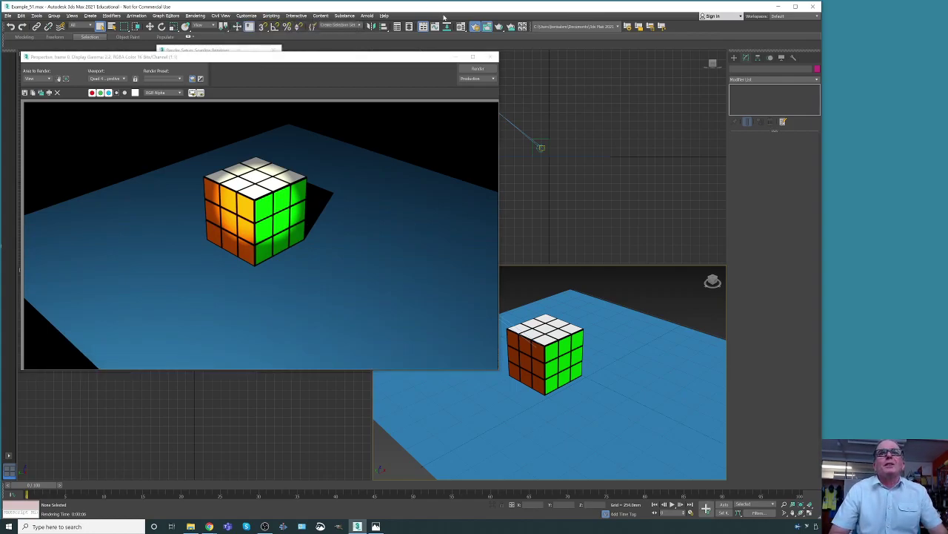
{"action": "left_click", "coordinate": [490, 56]}
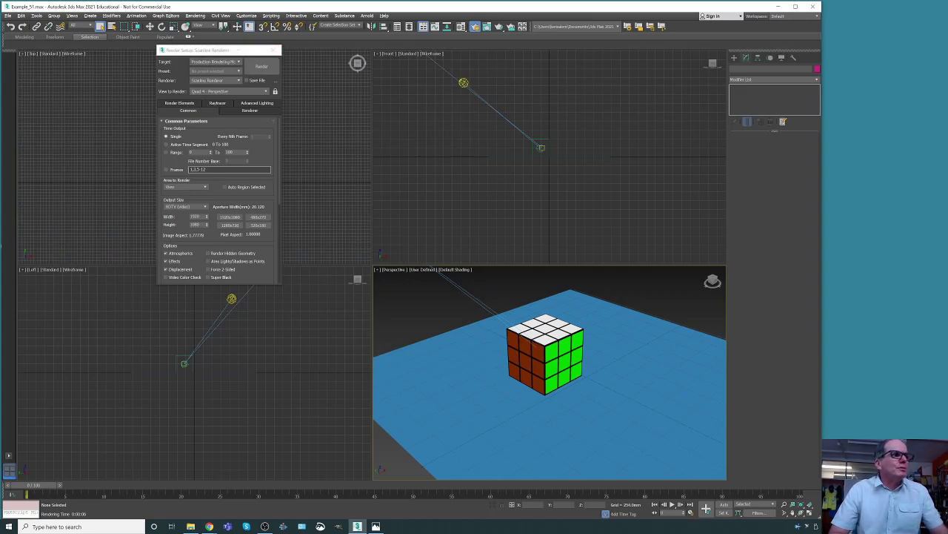
{"action": "left_click", "coordinate": [272, 51]}
Open Render To Texture and expand its General Settings to show the output path.
{"action": "left_click", "coordinate": [188, 17]}
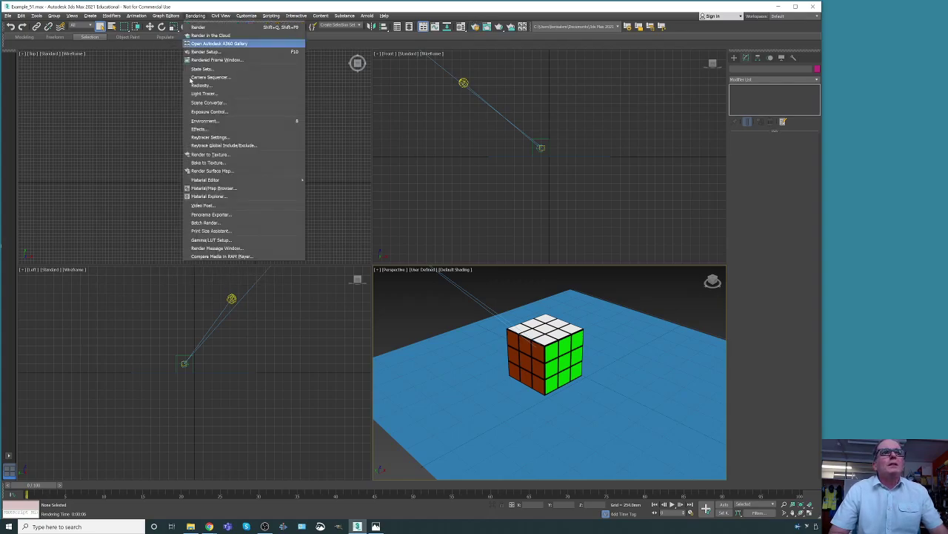
{"action": "left_click", "coordinate": [206, 155]}
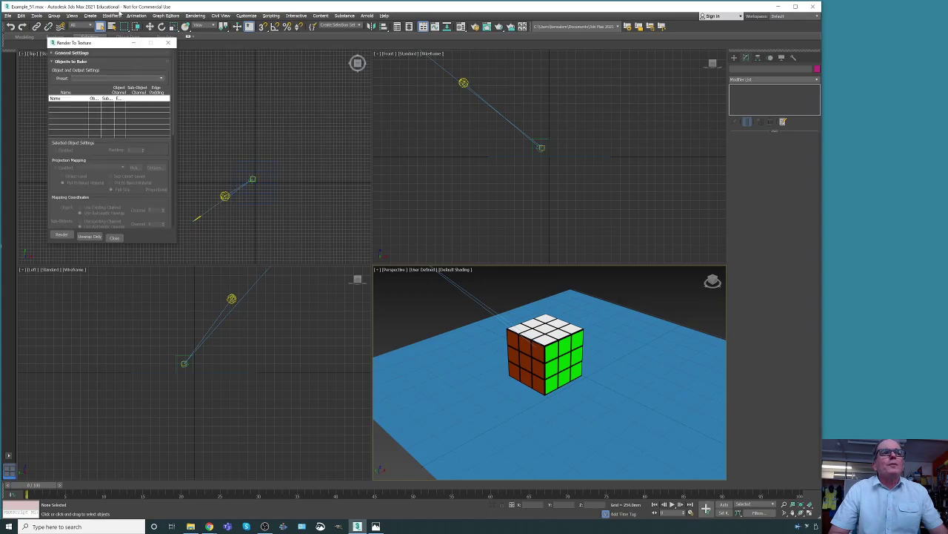
{"action": "left_click", "coordinate": [52, 53]}
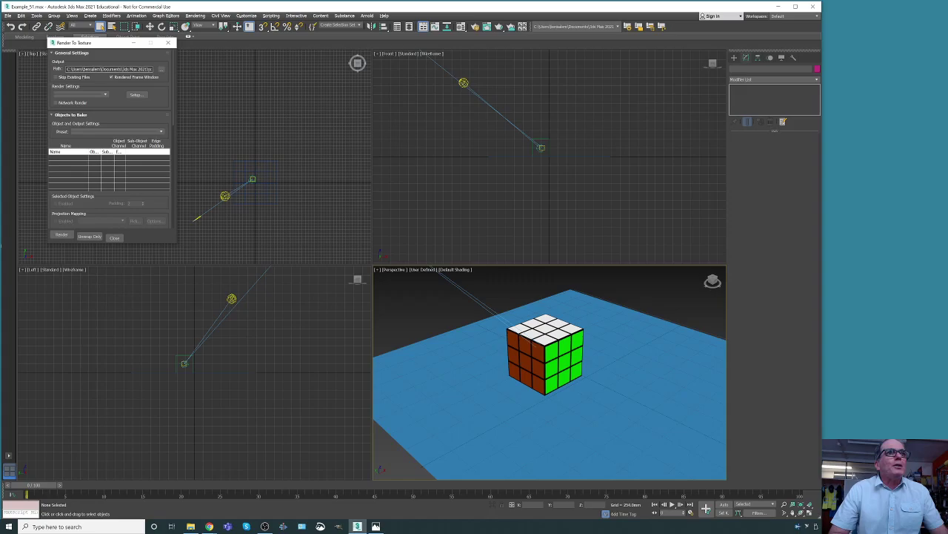
Set the bake output path to the 3DS_MAx_Tutorials folder in Documents, under LOCAL_Google_Drive and EDUCATION.
{"action": "left_click", "coordinate": [160, 69]}
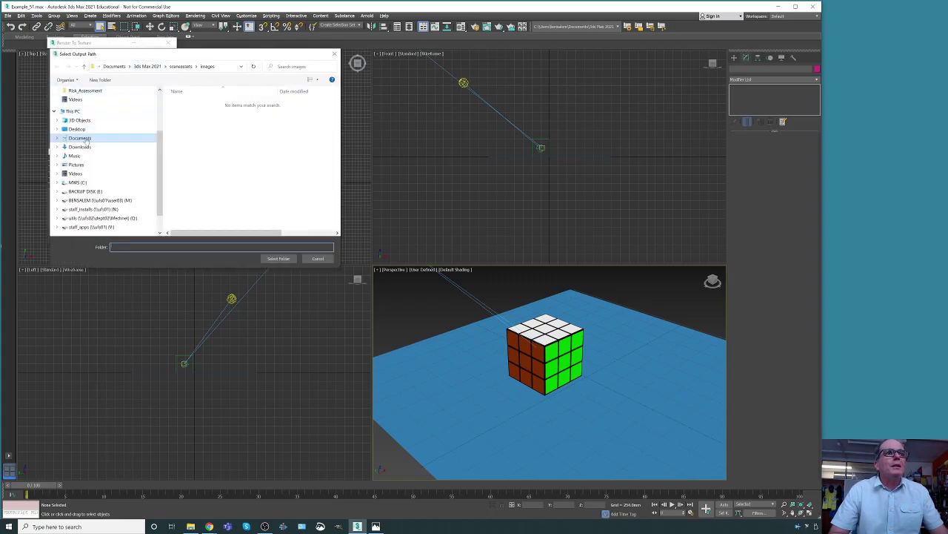
{"action": "left_click", "coordinate": [88, 139]}
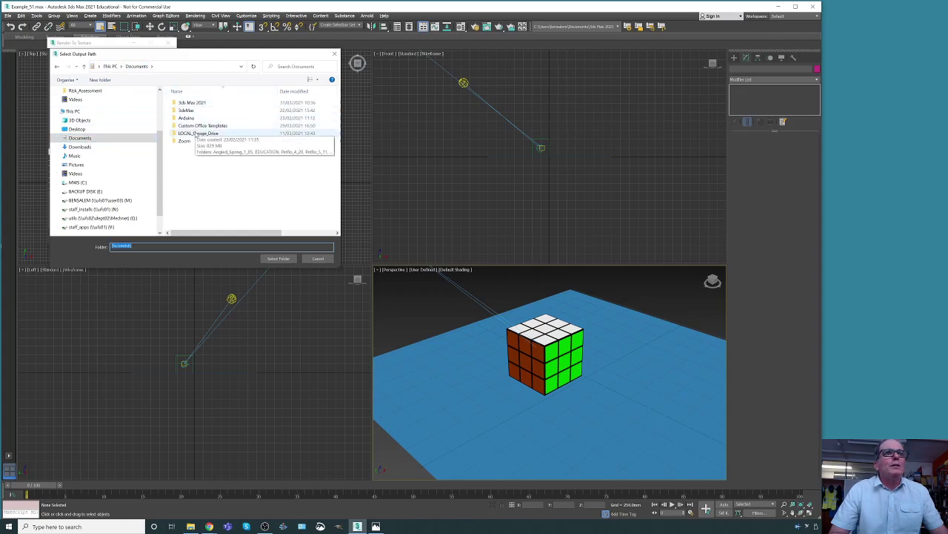
{"action": "double_click", "coordinate": [198, 133]}
{"action": "left_click", "coordinate": [192, 111]}
{"action": "double_click", "coordinate": [193, 111]}
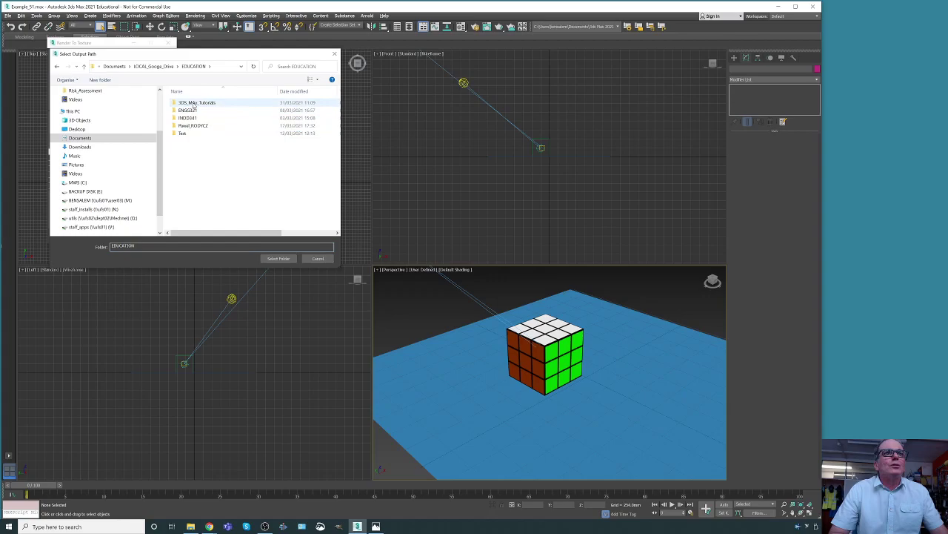
{"action": "double_click", "coordinate": [193, 103]}
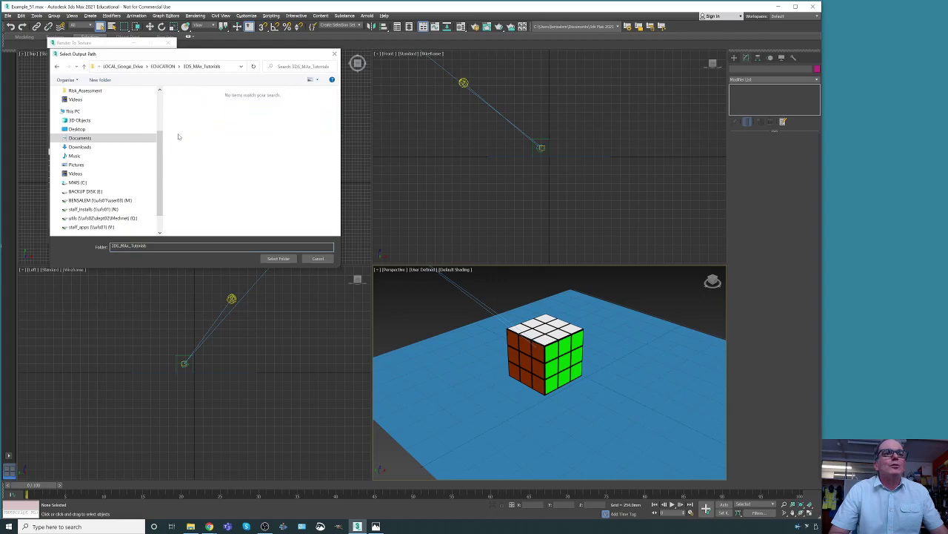
{"action": "left_click", "coordinate": [279, 259]}
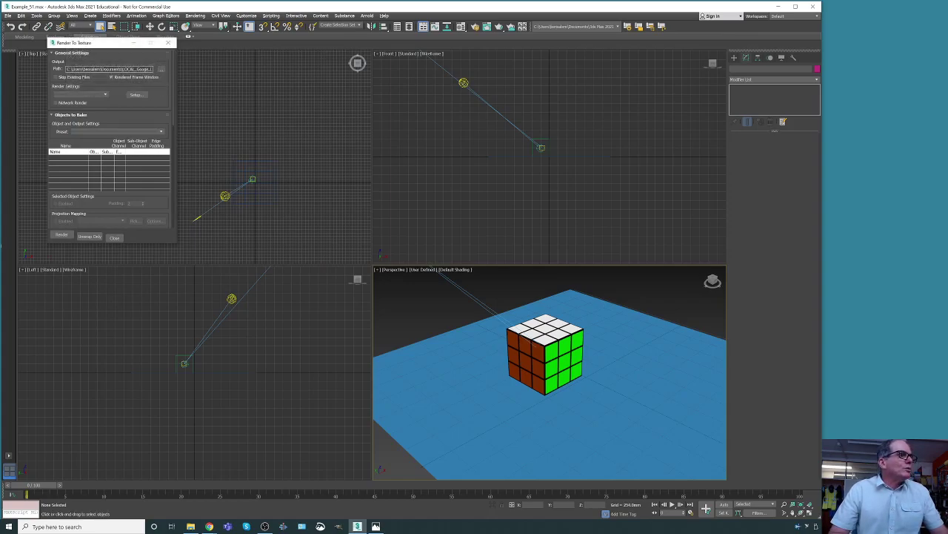
Select the Rubik's cube for baking and set its object mapping coordinates to Use Existing Channel.
{"action": "left_click", "coordinate": [549, 341]}
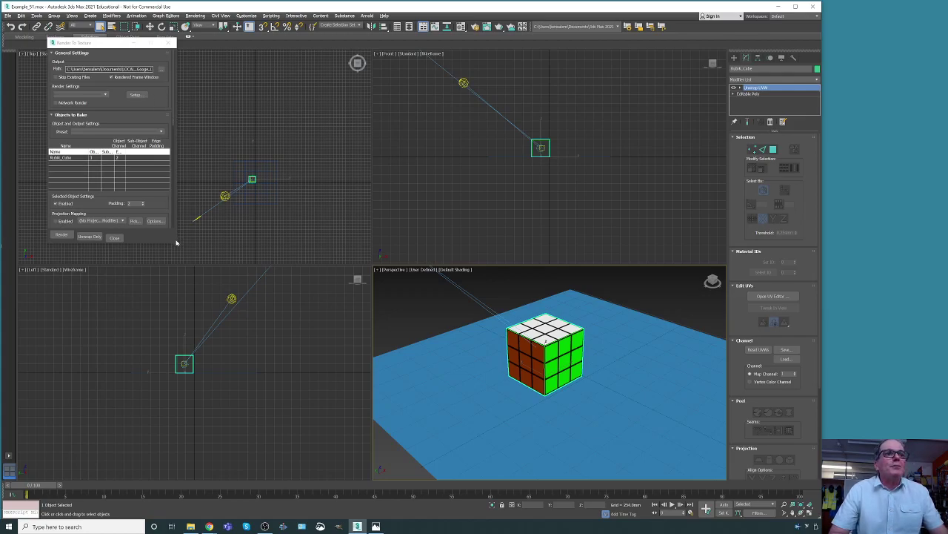
{"action": "left_click_drag", "start_coordinate": [175, 243], "coordinate": [220, 306]}
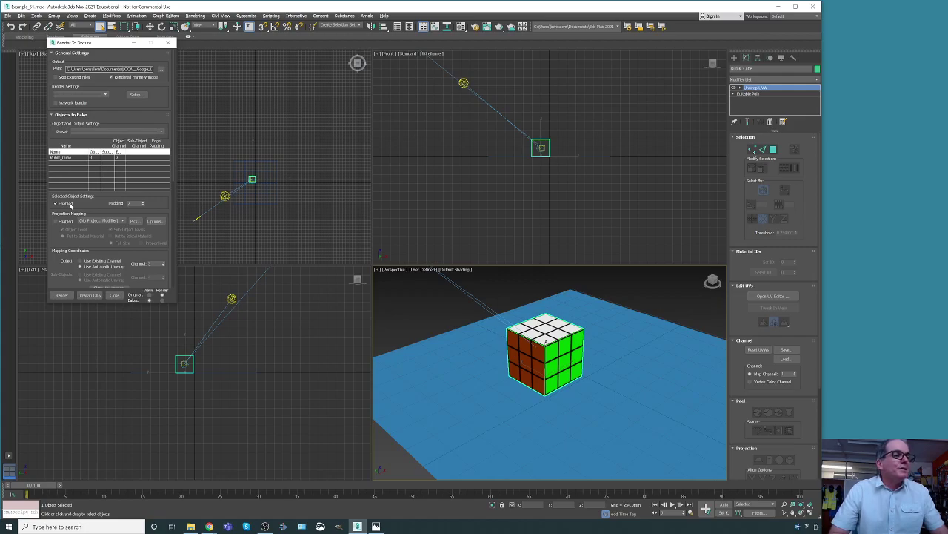
{"action": "scroll", "coordinate": [86, 217], "scroll_direction": "down", "scroll_amount": 1}
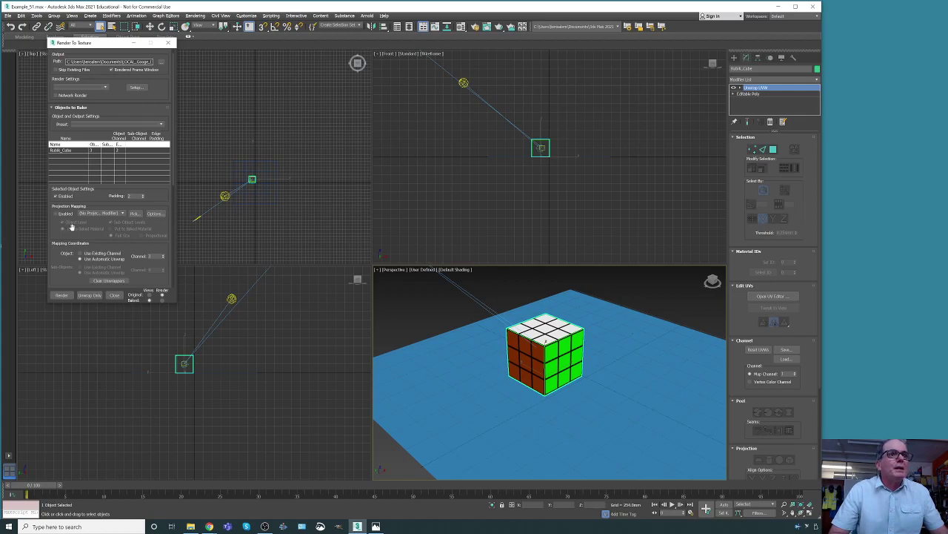
{"action": "left_click", "coordinate": [123, 213]}
{"action": "left_click", "coordinate": [104, 219]}
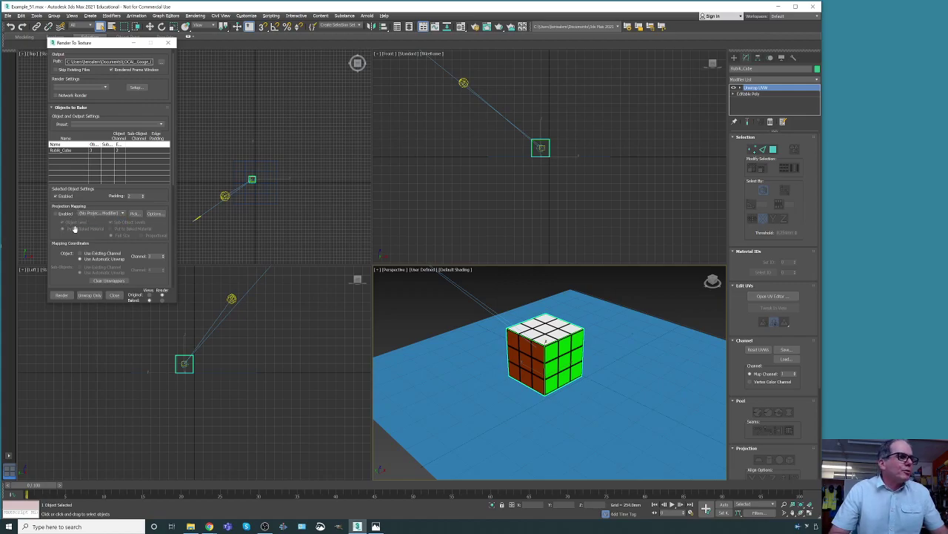
{"action": "scroll", "coordinate": [74, 229], "scroll_direction": "down", "scroll_amount": 1}
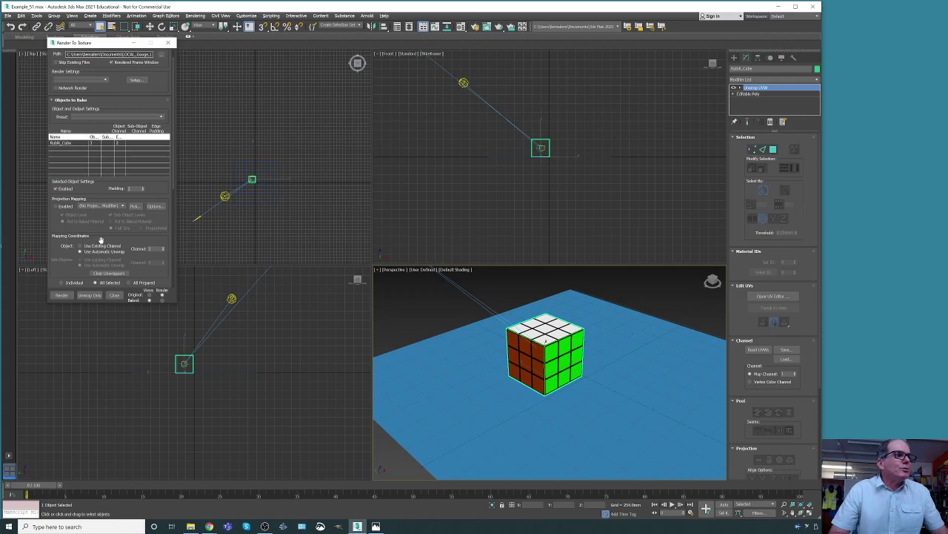
{"action": "left_click", "coordinate": [80, 246]}
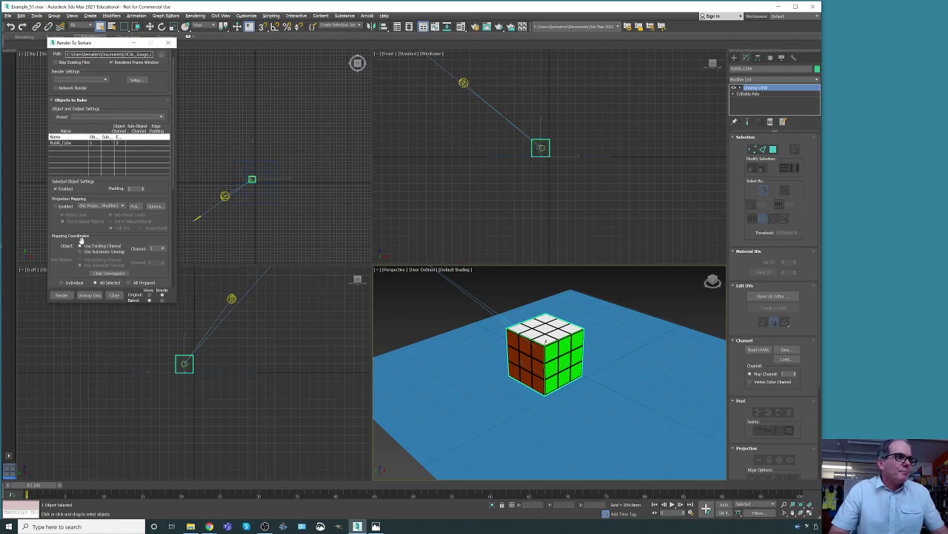
Add a CompleteMap texture element to the cube's bake output.
{"action": "scroll", "coordinate": [81, 241], "scroll_direction": "down", "scroll_amount": 3}
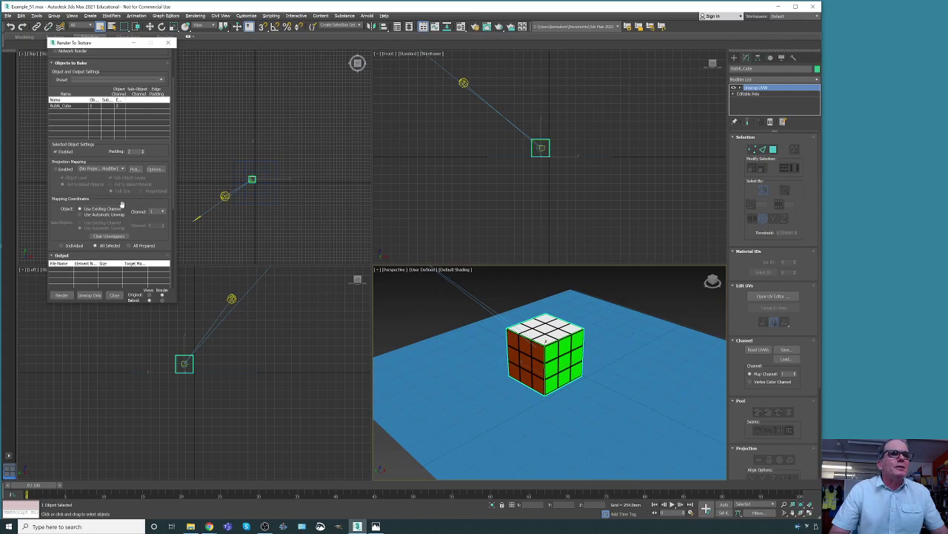
{"action": "scroll", "coordinate": [121, 206], "scroll_direction": "down", "scroll_amount": 2}
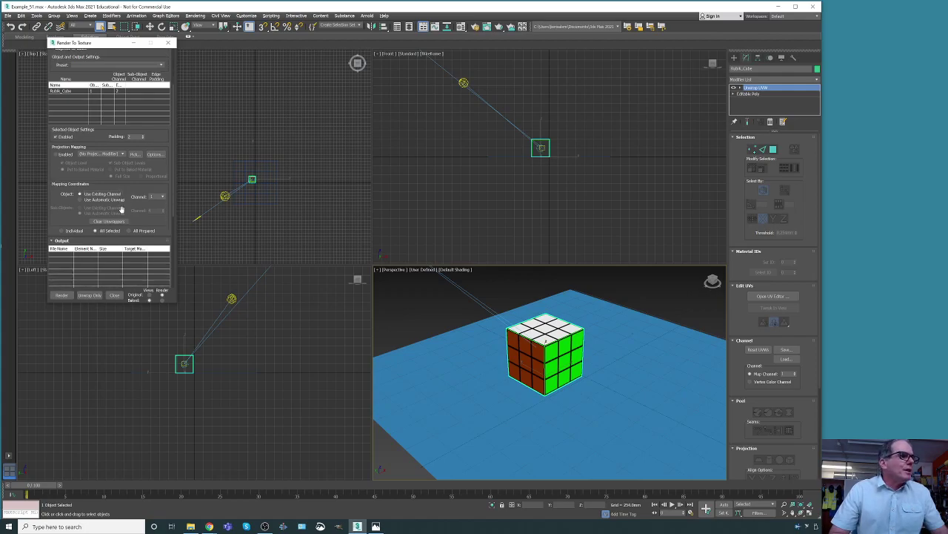
{"action": "scroll", "coordinate": [121, 209], "scroll_direction": "down", "scroll_amount": 3}
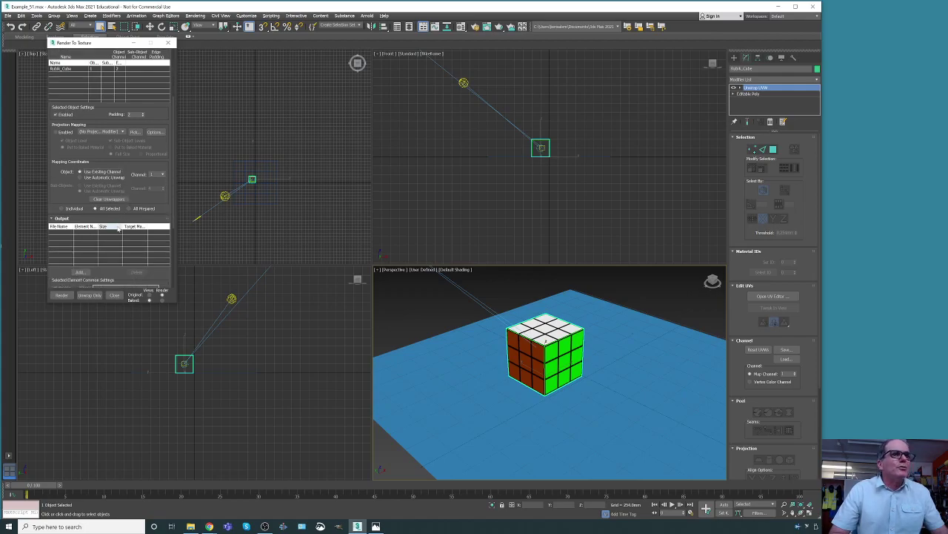
{"action": "left_click", "coordinate": [80, 273]}
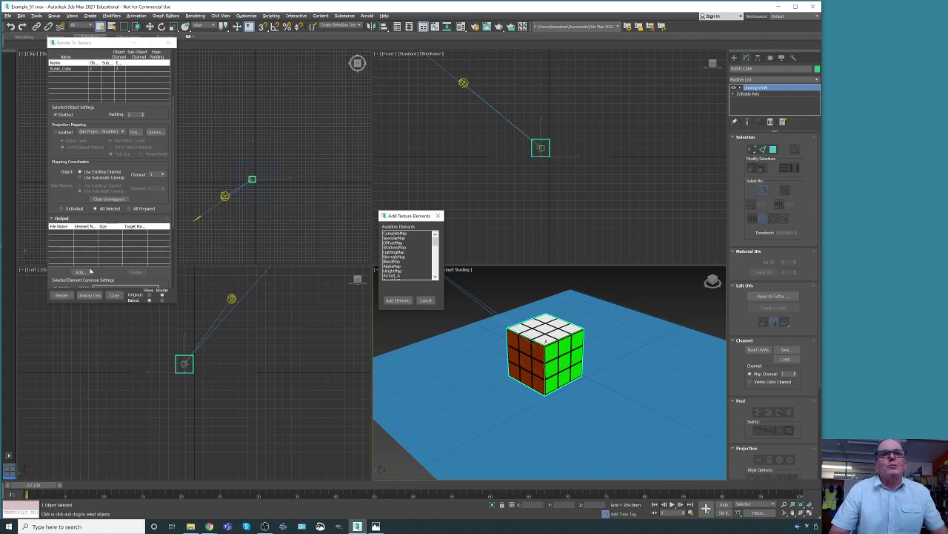
{"action": "left_click", "coordinate": [394, 234]}
{"action": "left_click", "coordinate": [398, 301]}
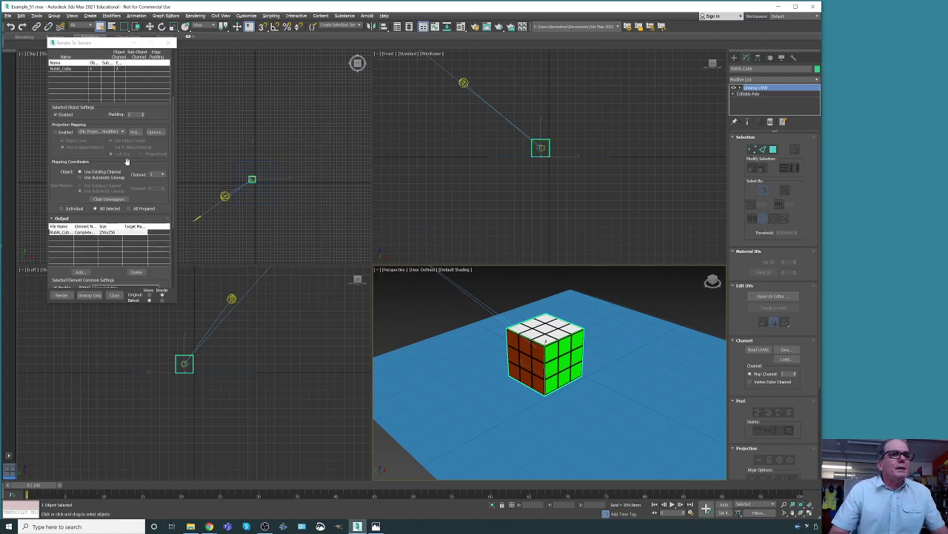
Set the CompleteMap element's file type to PNG with the offered PNG configuration, and set its map size to 1024x1024.
{"action": "left_click_drag", "start_coordinate": [169, 302], "coordinate": [167, 390]}
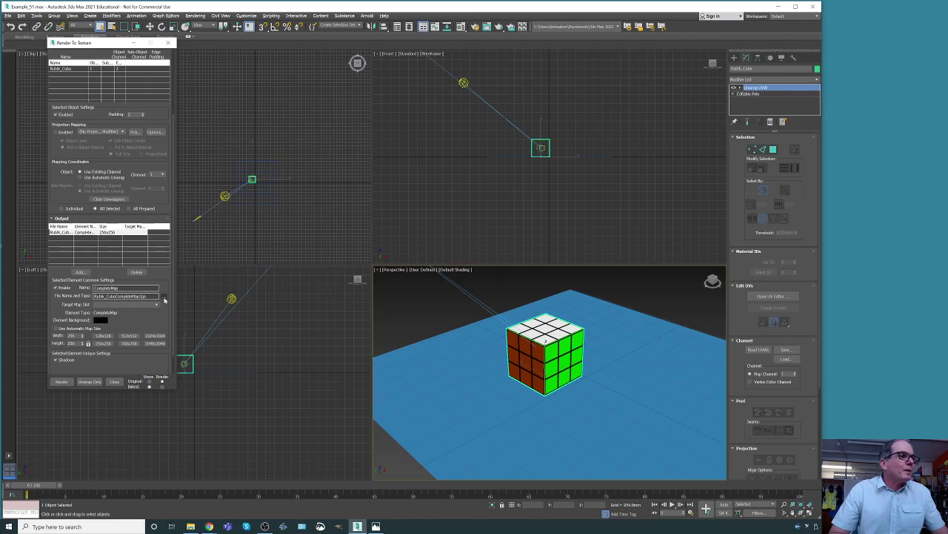
{"action": "left_click", "coordinate": [164, 298]}
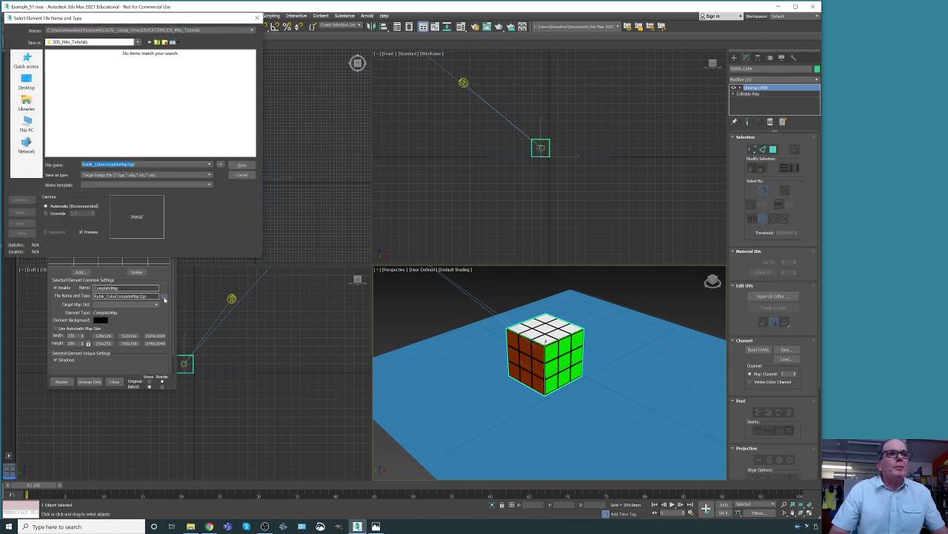
{"action": "left_click", "coordinate": [209, 175]}
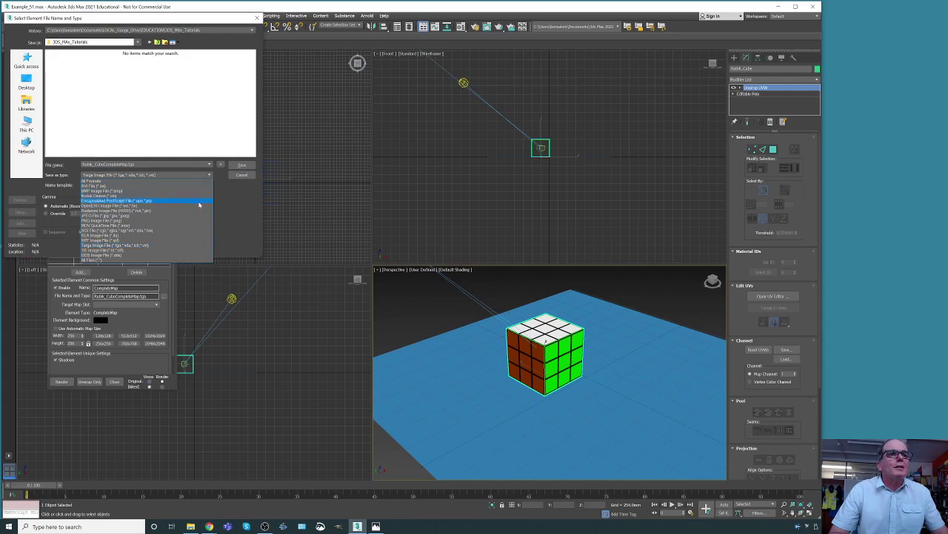
{"action": "left_click", "coordinate": [197, 220]}
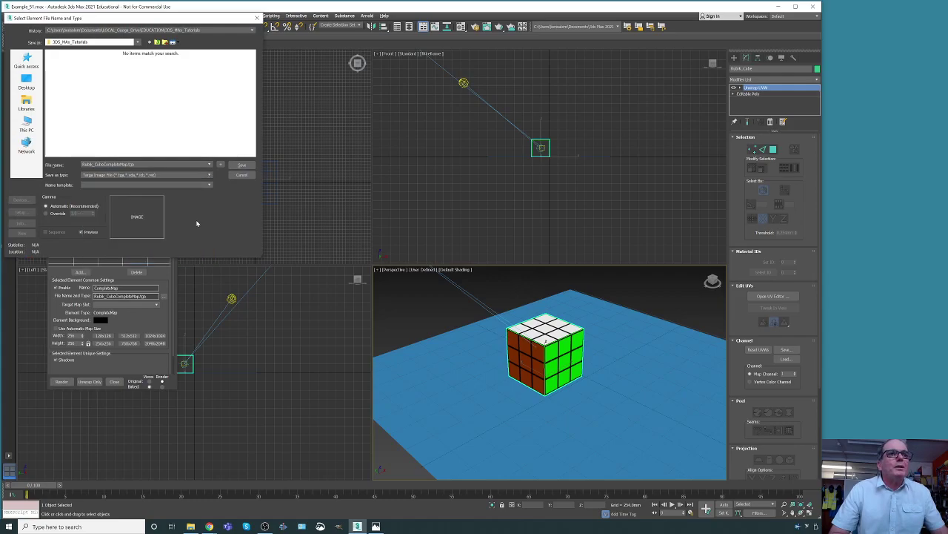
{"action": "left_click", "coordinate": [241, 166]}
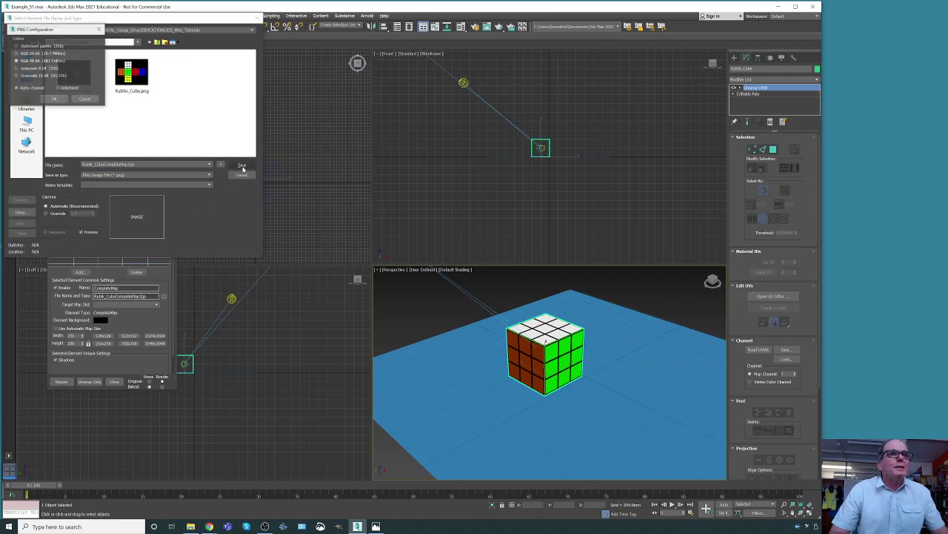
{"action": "left_click", "coordinate": [54, 100]}
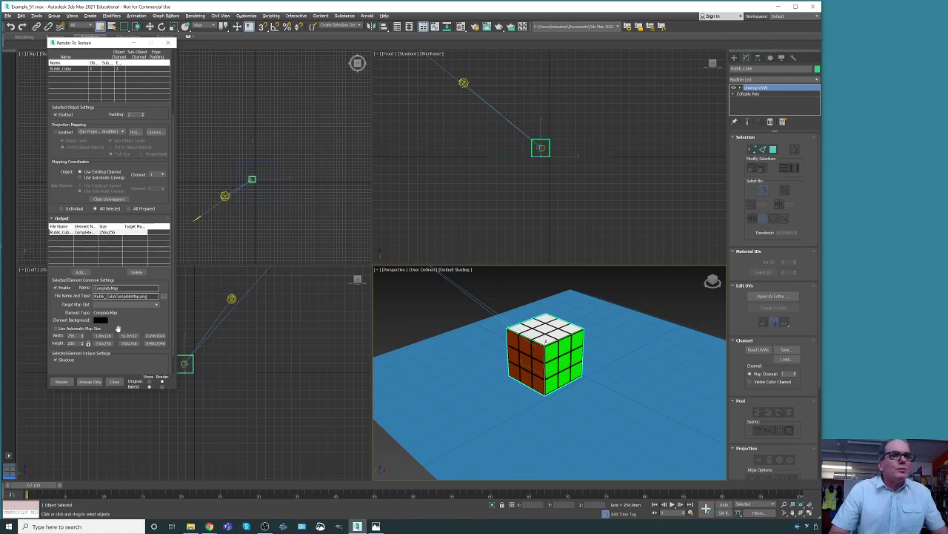
{"action": "left_click", "coordinate": [154, 336]}
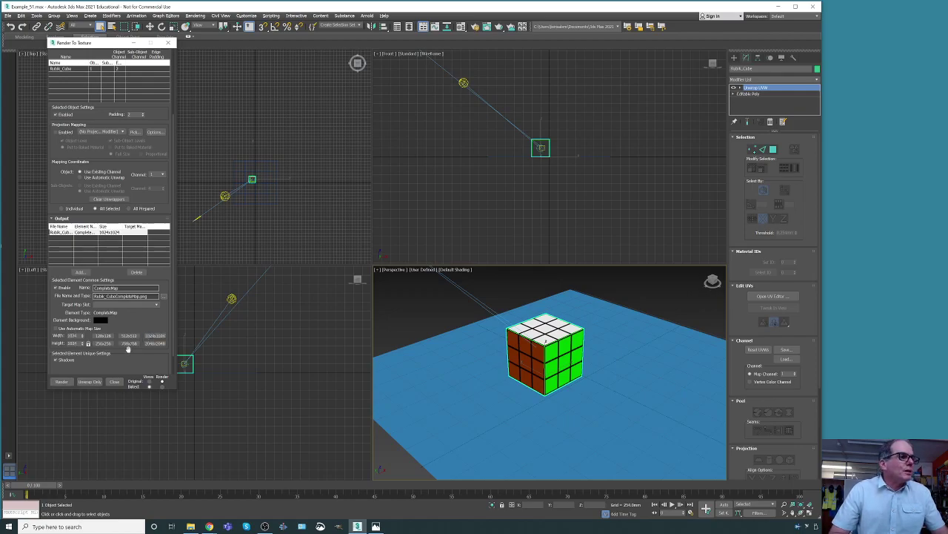
{"action": "scroll", "coordinate": [129, 348], "scroll_direction": "down", "scroll_amount": 3}
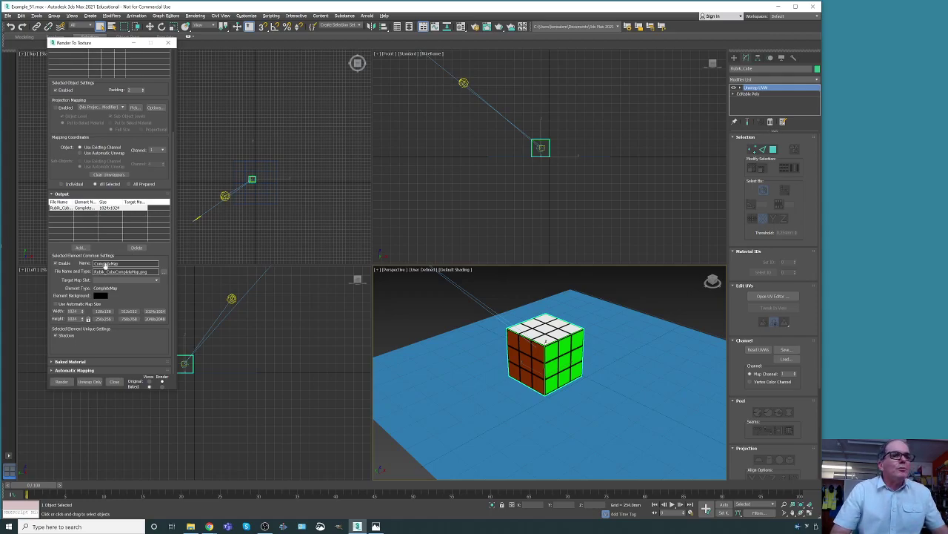
{"action": "left_click", "coordinate": [61, 381]}
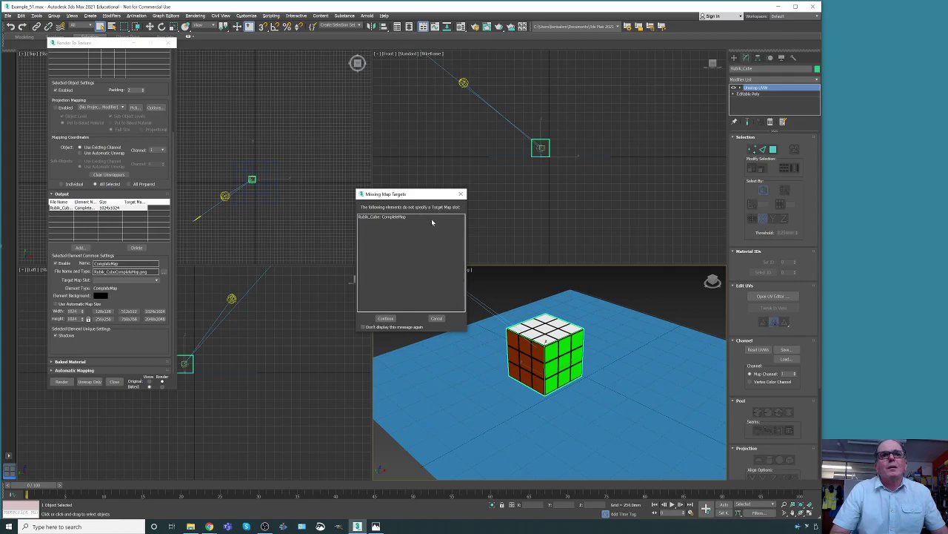
{"action": "left_click", "coordinate": [385, 320]}
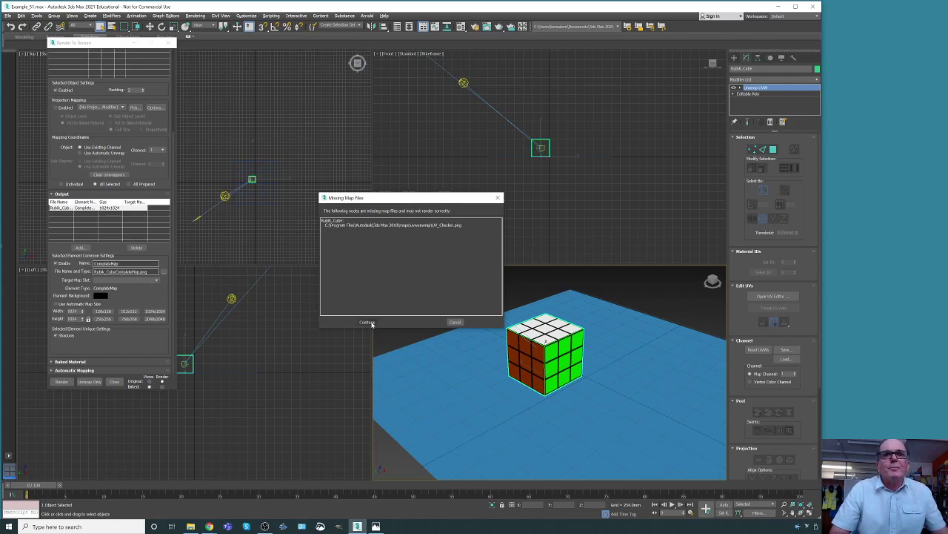
{"action": "left_click", "coordinate": [455, 322]}
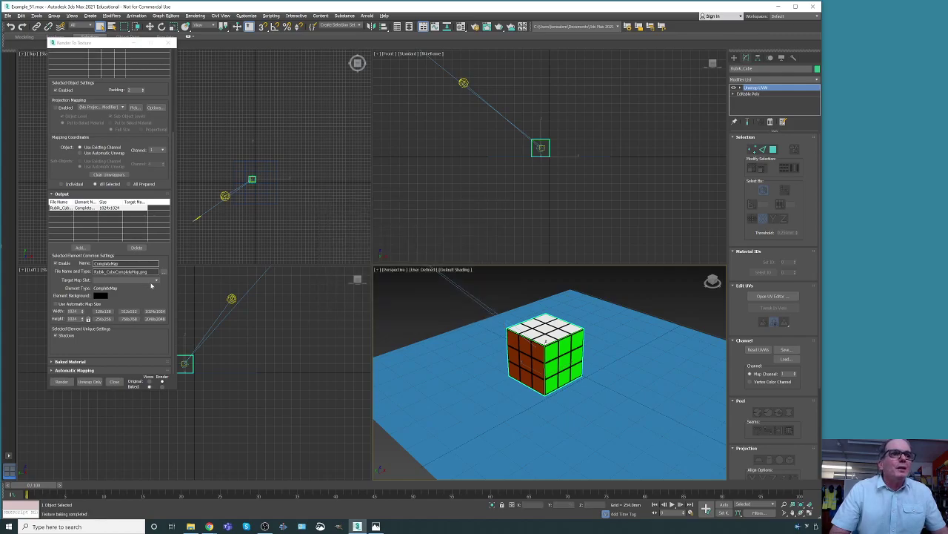
Assign the CompleteMap element to the Diffuse Color target map slot, bake the cube's texture despite the missing map file, and close the rendered frame.
{"action": "left_click", "coordinate": [156, 281]}
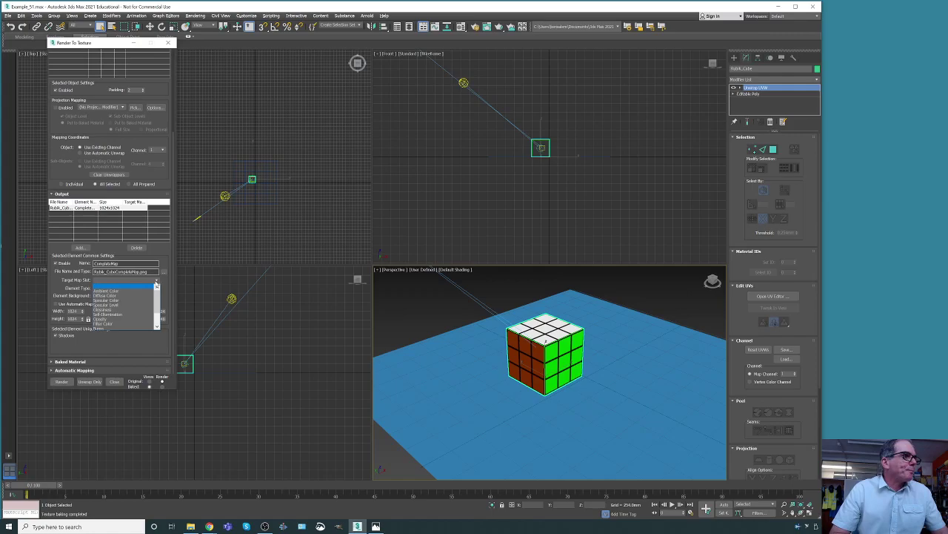
{"action": "left_click", "coordinate": [151, 295]}
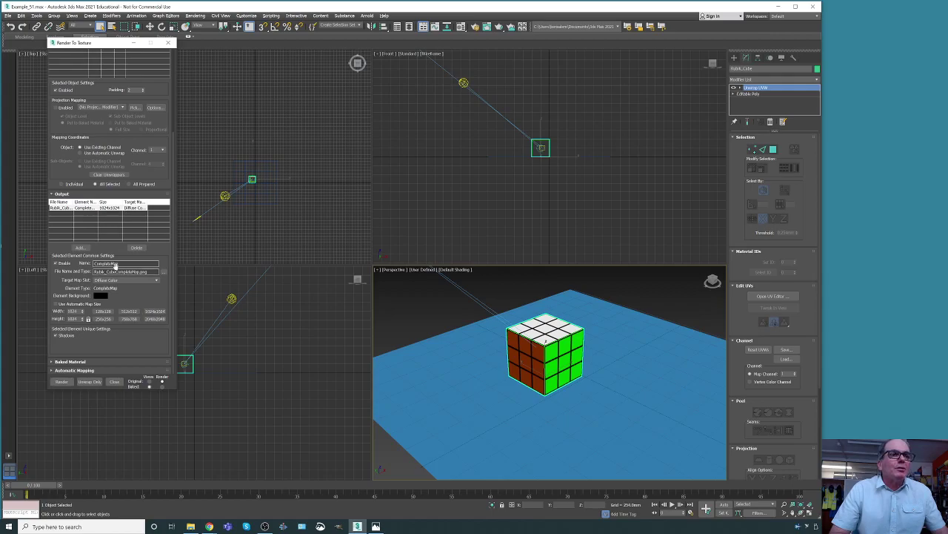
{"action": "left_click", "coordinate": [62, 381]}
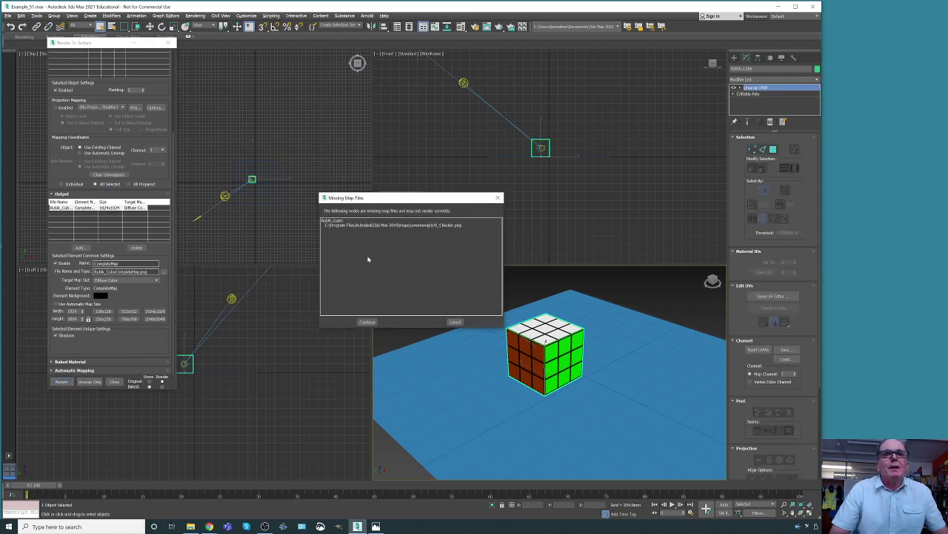
{"action": "left_click", "coordinate": [367, 322]}
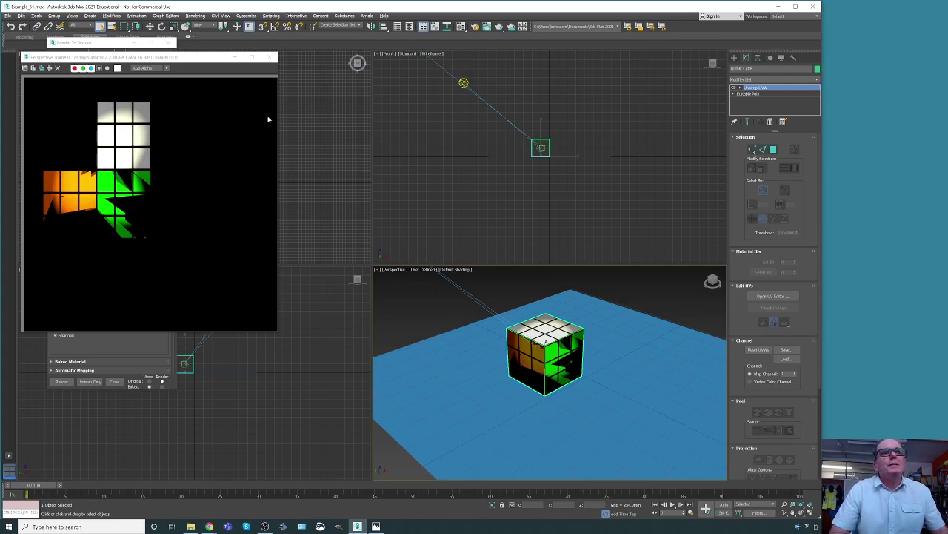
{"action": "left_click", "coordinate": [270, 57]}
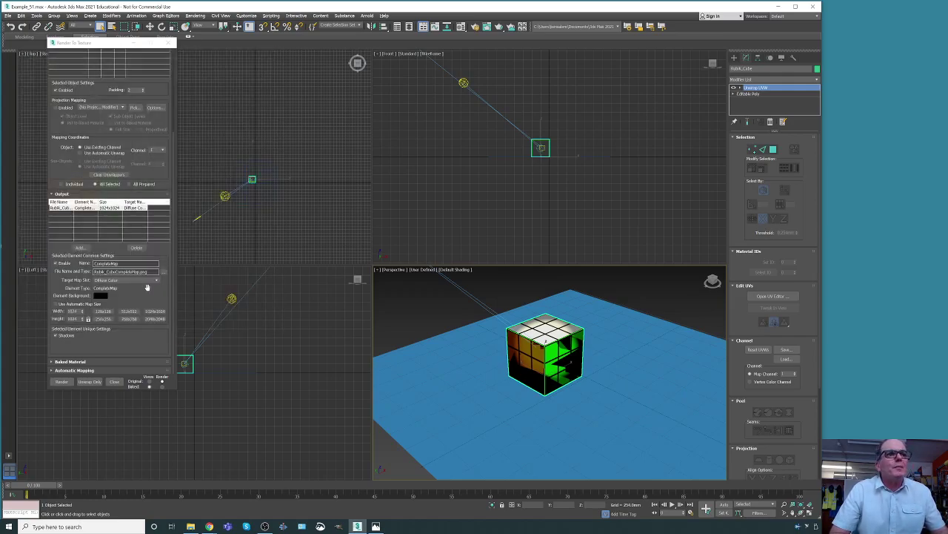
Set the CompleteMap size to 512x512, bake the cube's texture again, overwriting the existing file, and close the rendered frame.
{"action": "left_click", "coordinate": [129, 310]}
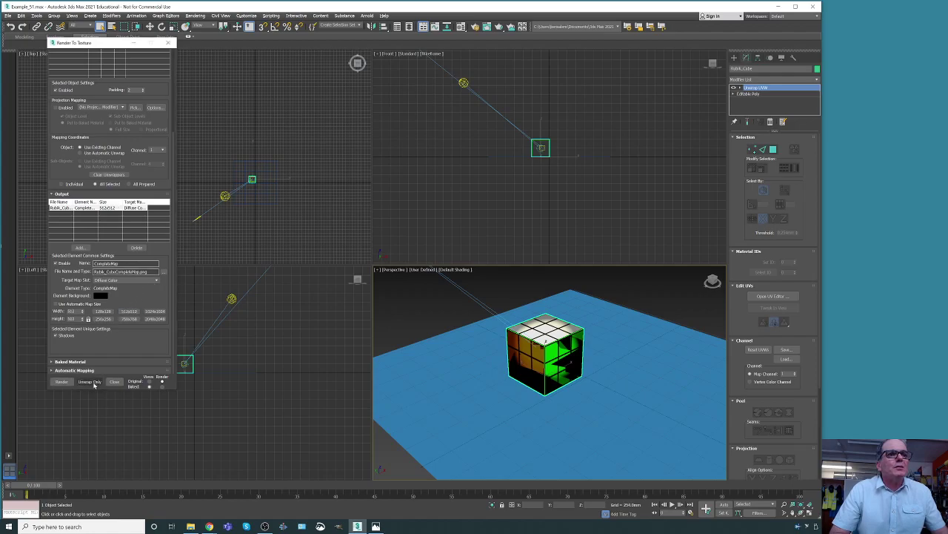
{"action": "left_click", "coordinate": [59, 381]}
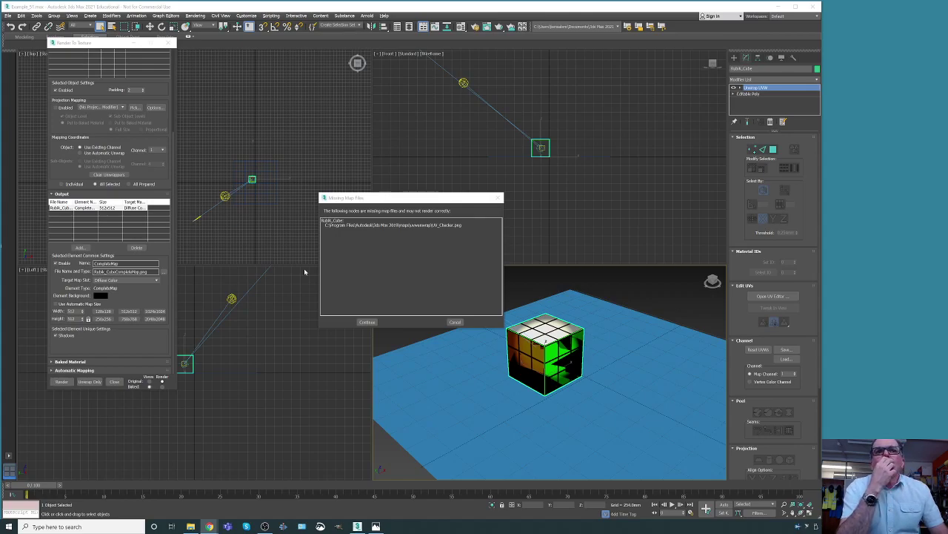
{"action": "left_click", "coordinate": [366, 322]}
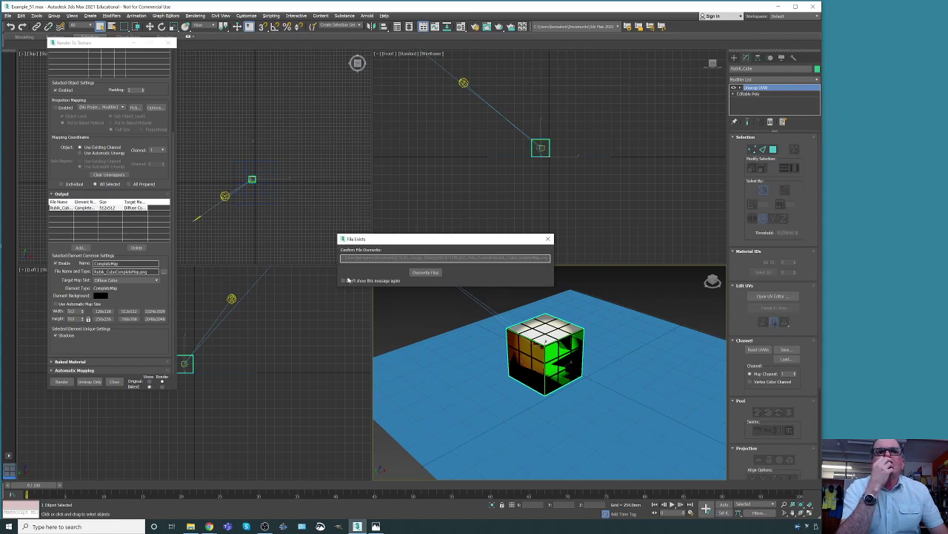
{"action": "left_click", "coordinate": [425, 273]}
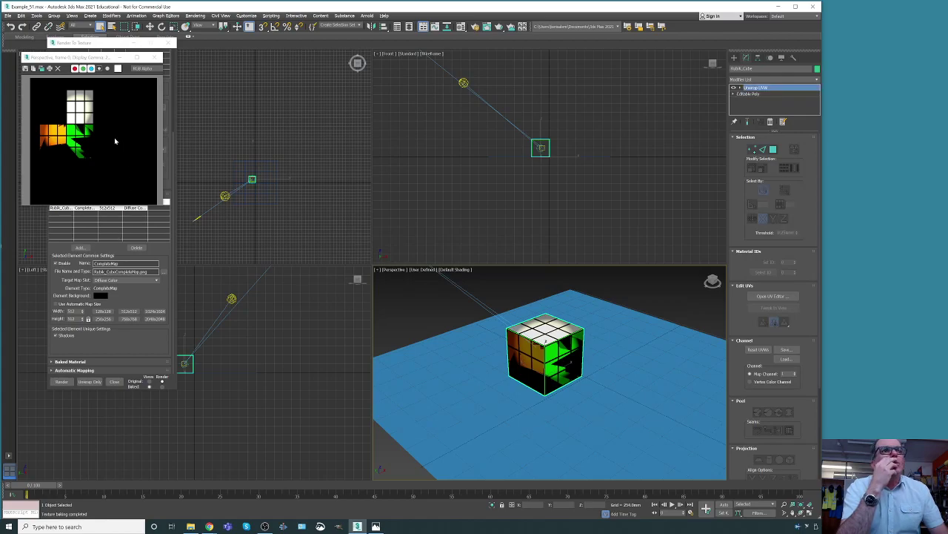
{"action": "left_click", "coordinate": [155, 58]}
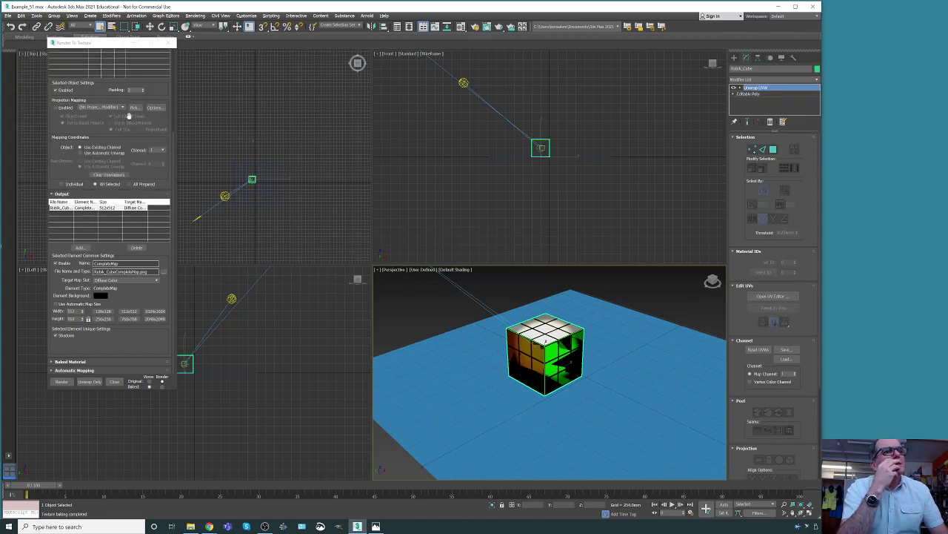
Set the CompleteMap size to 1024x1024 and close Render To Texture.
{"action": "left_click", "coordinate": [156, 310]}
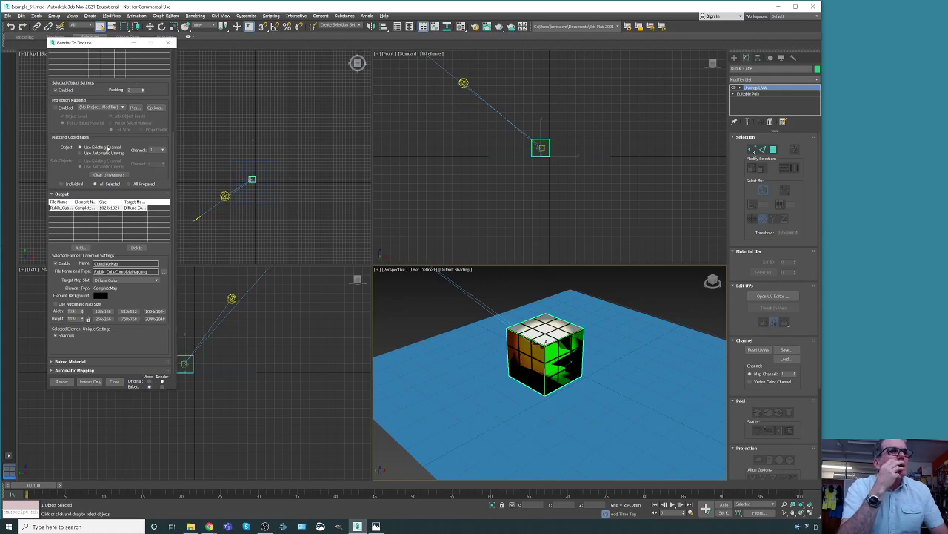
{"action": "scroll", "coordinate": [124, 167], "scroll_direction": "up", "scroll_amount": 5}
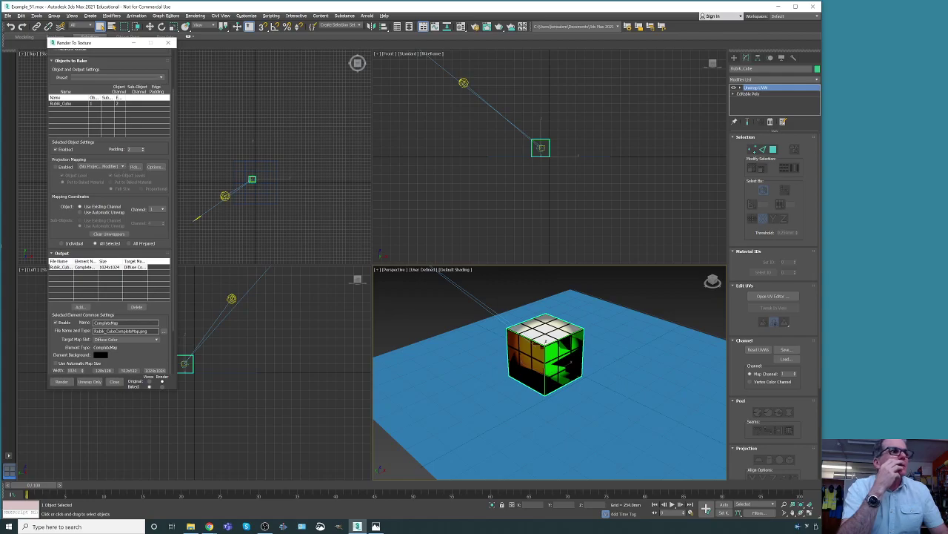
{"action": "key", "text": "alt+Tab"}
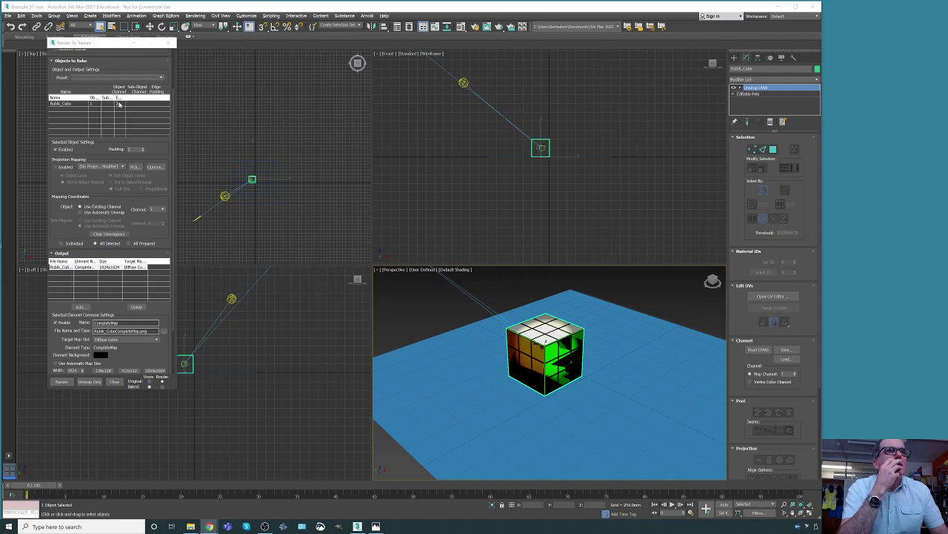
{"action": "left_click", "coordinate": [95, 109]}
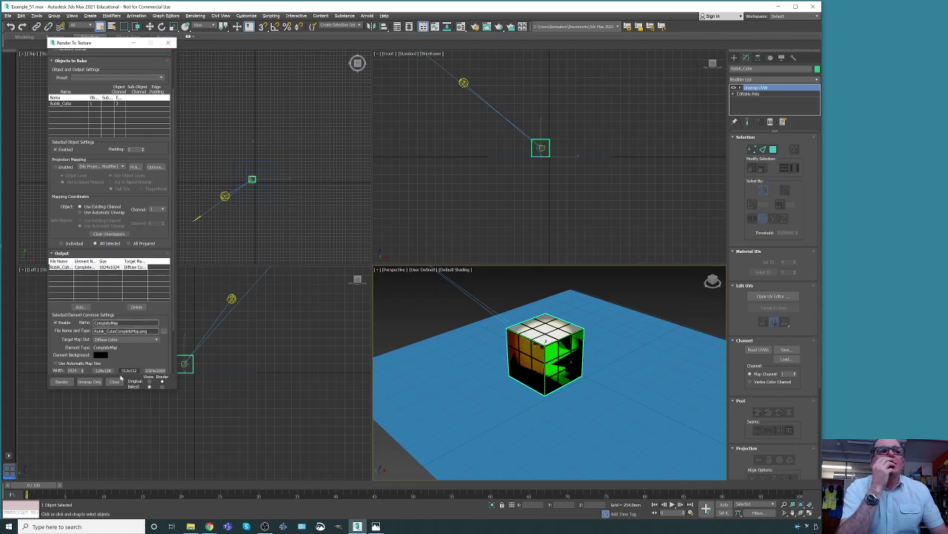
{"action": "left_click", "coordinate": [114, 381]}
Create a second target spotlight in the perspective view with its target at the base of the Rubik's cube.
{"action": "scroll", "coordinate": [516, 305], "scroll_direction": "down", "scroll_amount": 3}
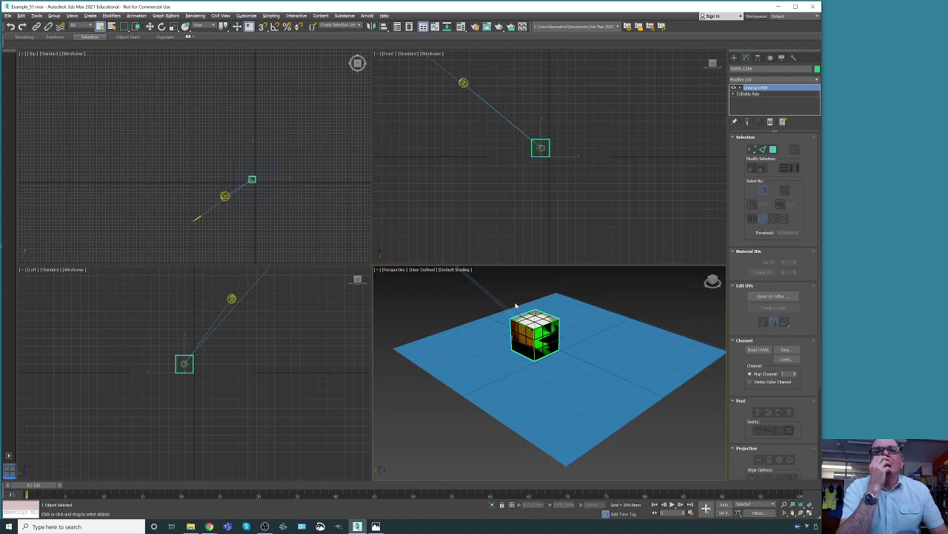
{"action": "scroll", "coordinate": [515, 305], "scroll_direction": "down", "scroll_amount": 4}
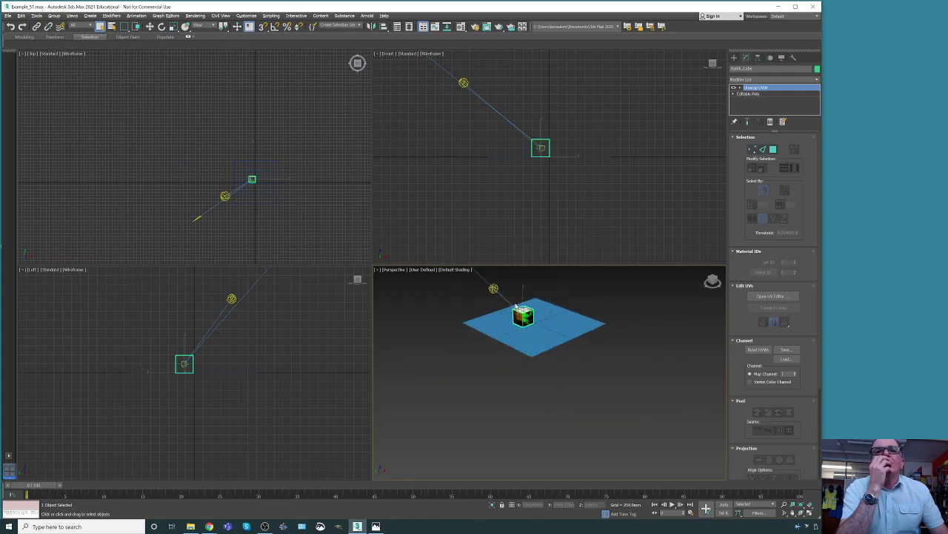
{"action": "left_click", "coordinate": [736, 57]}
{"action": "left_click", "coordinate": [758, 104]}
{"action": "left_click_drag", "start_coordinate": [562, 299], "coordinate": [567, 301]}
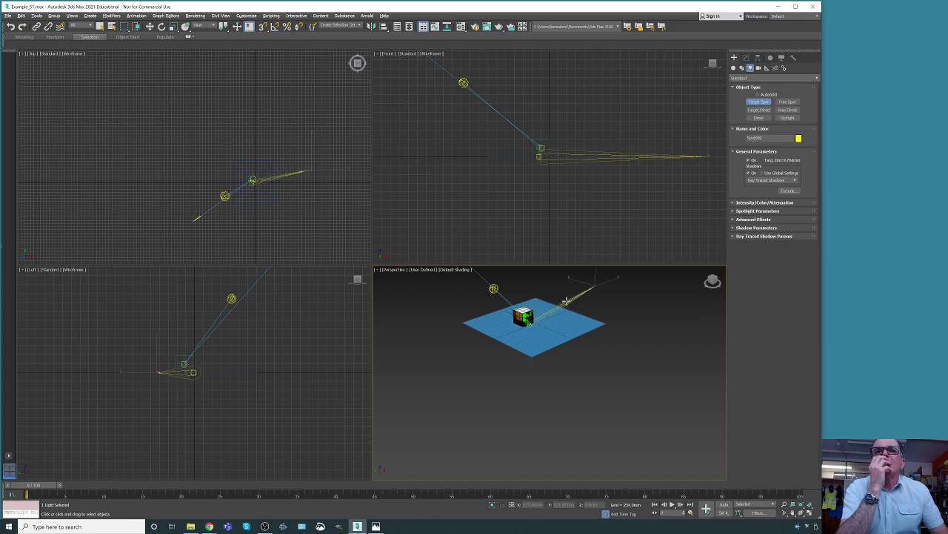
Raise the new spotlight above the ground plane and move it in front of the cube's green side.
{"action": "scroll", "coordinate": [566, 301], "scroll_direction": "up", "scroll_amount": 4}
{"action": "scroll", "coordinate": [578, 305], "scroll_direction": "down", "scroll_amount": 6}
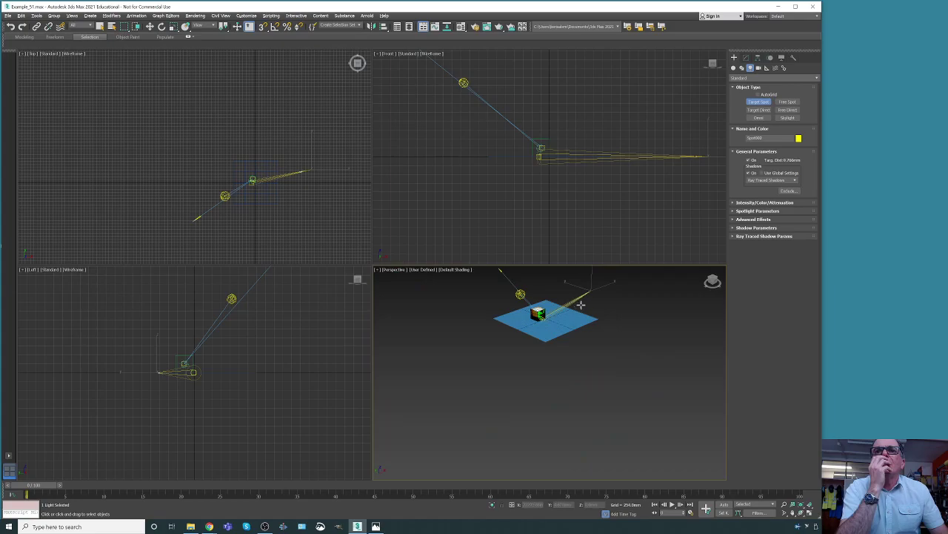
{"action": "key", "text": "w"}
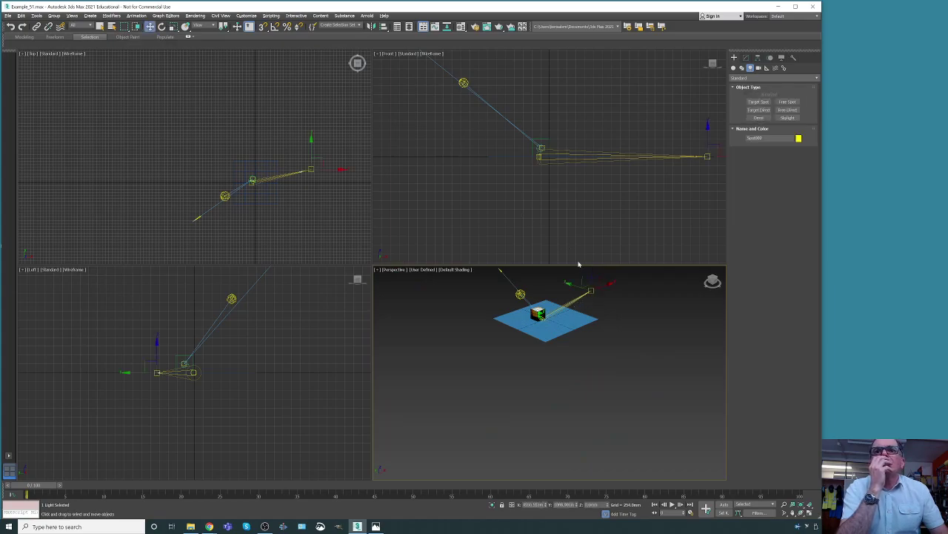
{"action": "left_click_drag", "start_coordinate": [590, 284], "coordinate": [549, 278]}
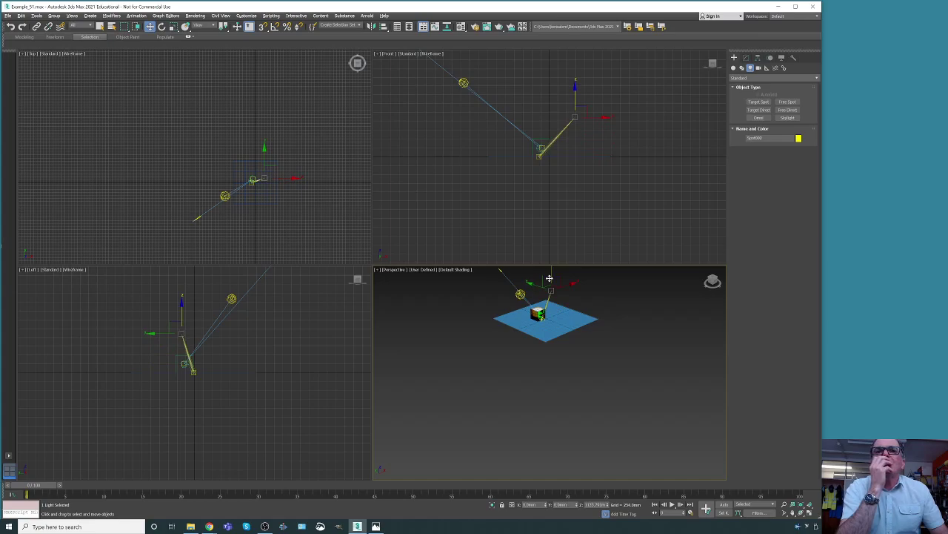
{"action": "left_click_drag", "start_coordinate": [705, 270], "coordinate": [679, 274]}
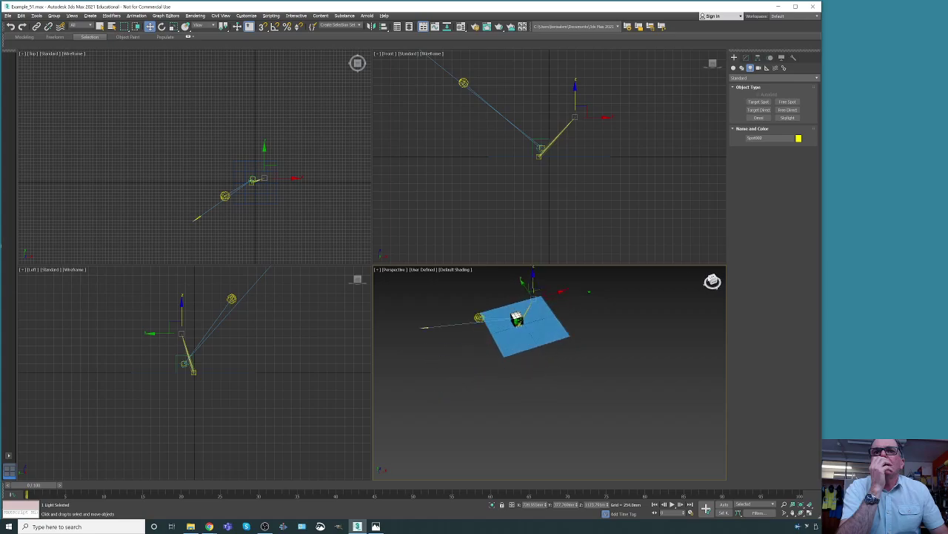
{"action": "left_click", "coordinate": [541, 299]}
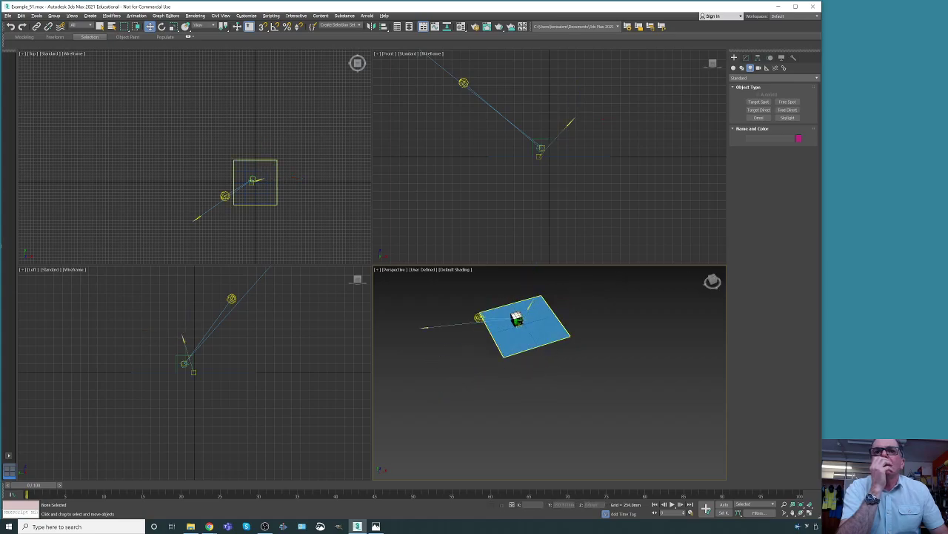
{"action": "left_click", "coordinate": [519, 317]}
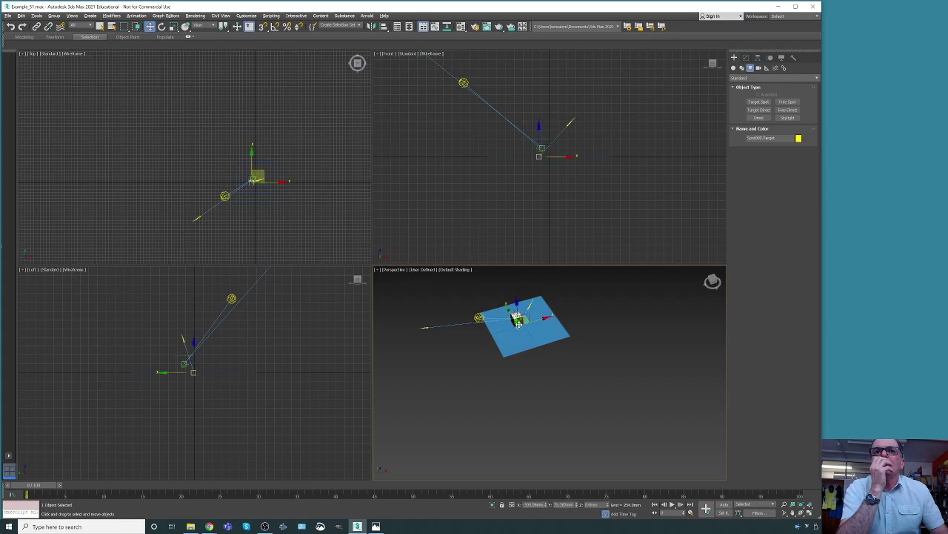
{"action": "left_click", "coordinate": [537, 297]}
{"action": "left_click_drag", "start_coordinate": [538, 299], "coordinate": [530, 323]}
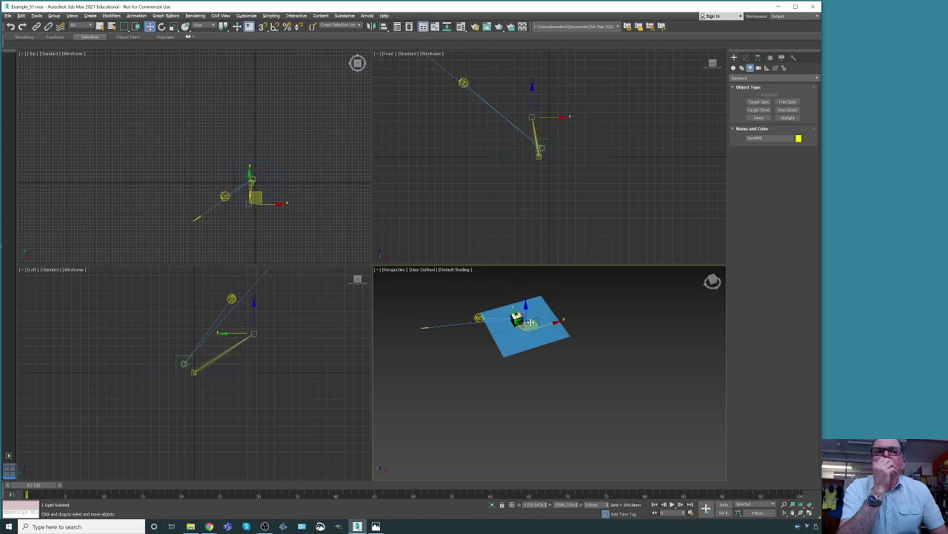
Set the new spotlight's Hotspot/Beam to 5.
{"action": "left_click", "coordinate": [746, 58]}
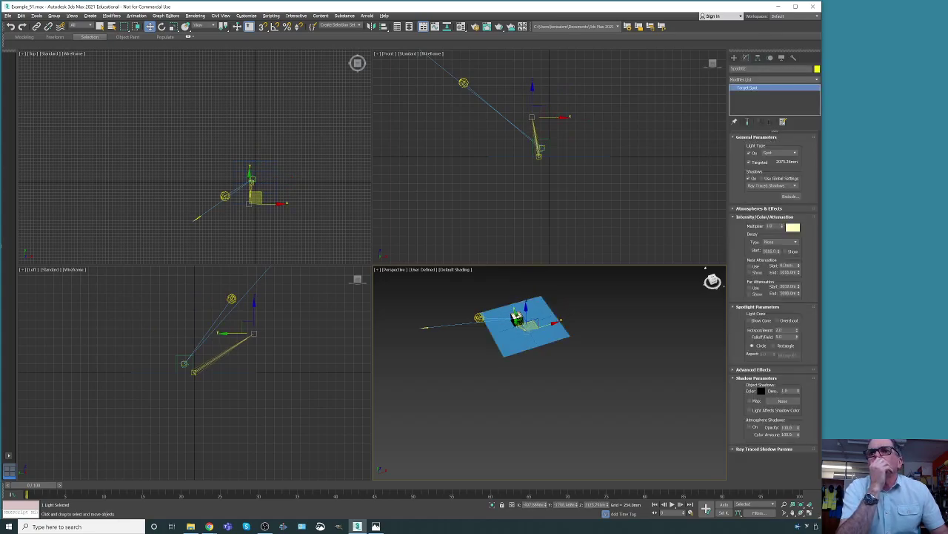
{"action": "double_click", "coordinate": [779, 330]}
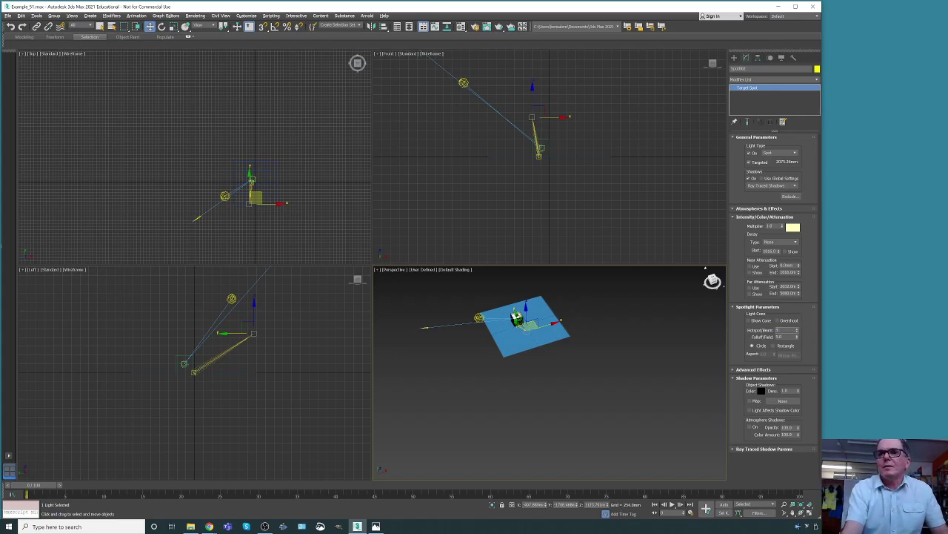
{"action": "type", "text": "5"}
{"action": "key", "text": "Tab"}
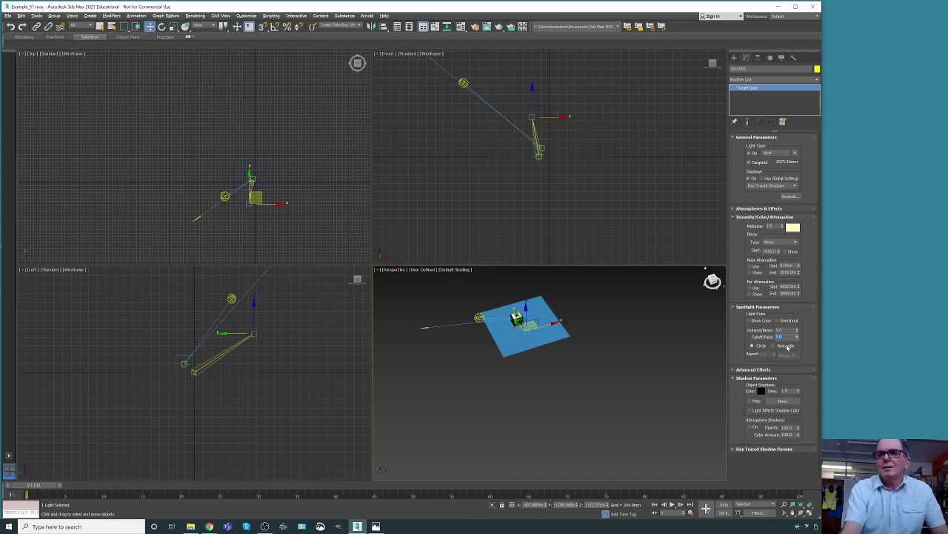
{"action": "key", "text": "Return"}
{"action": "key", "text": "z"}
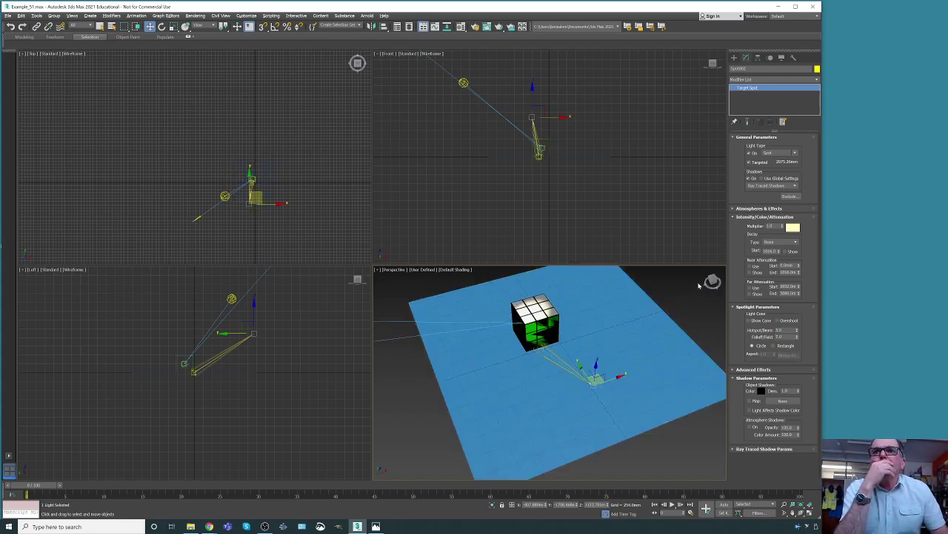
{"action": "left_click_drag", "start_coordinate": [713, 280], "coordinate": [722, 282]}
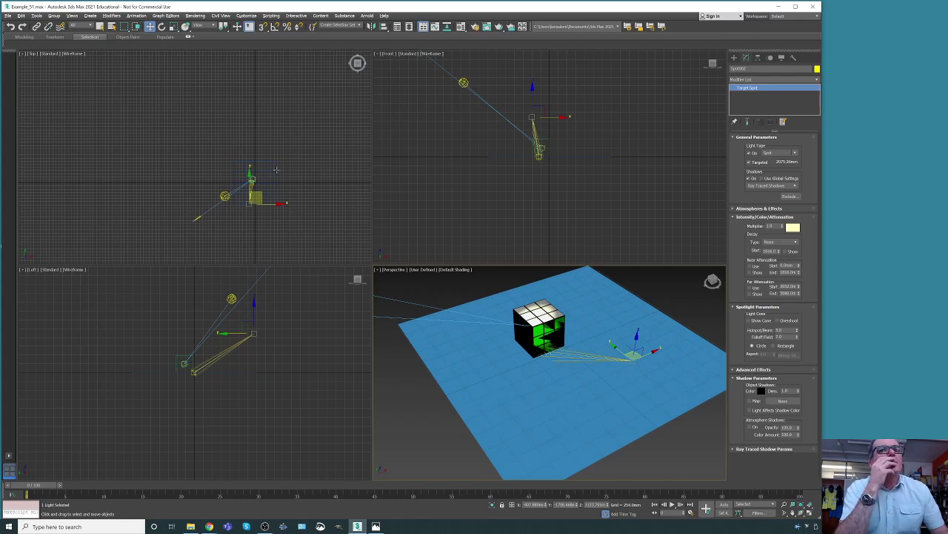
Select the Rubik's cube, open Render To Texture for it, and extend the dialog to show its mapping and output settings.
{"action": "left_click", "coordinate": [254, 183]}
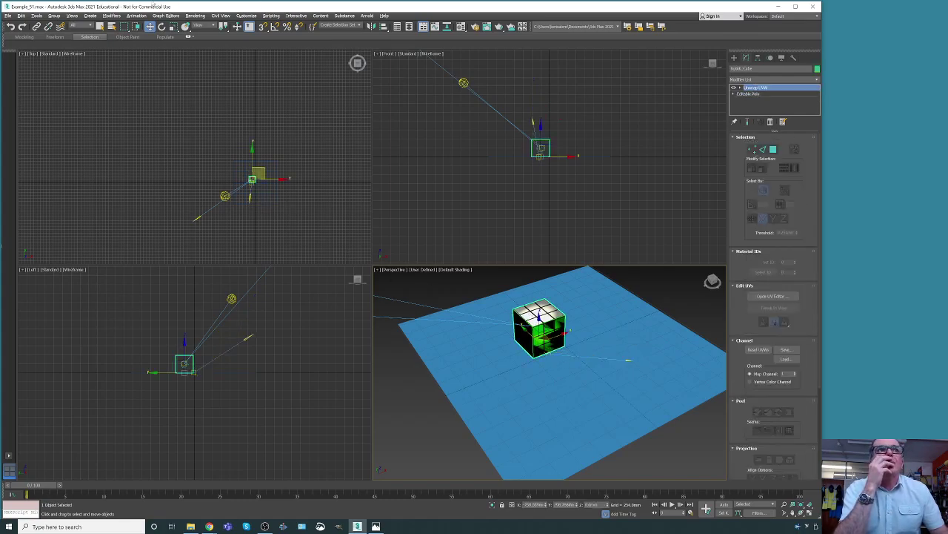
{"action": "left_click", "coordinate": [195, 15]}
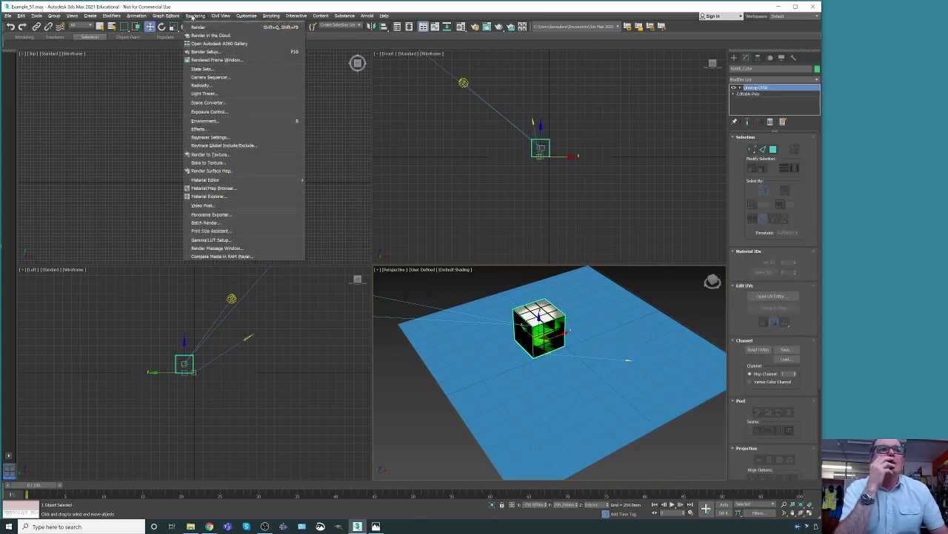
{"action": "left_click", "coordinate": [222, 158]}
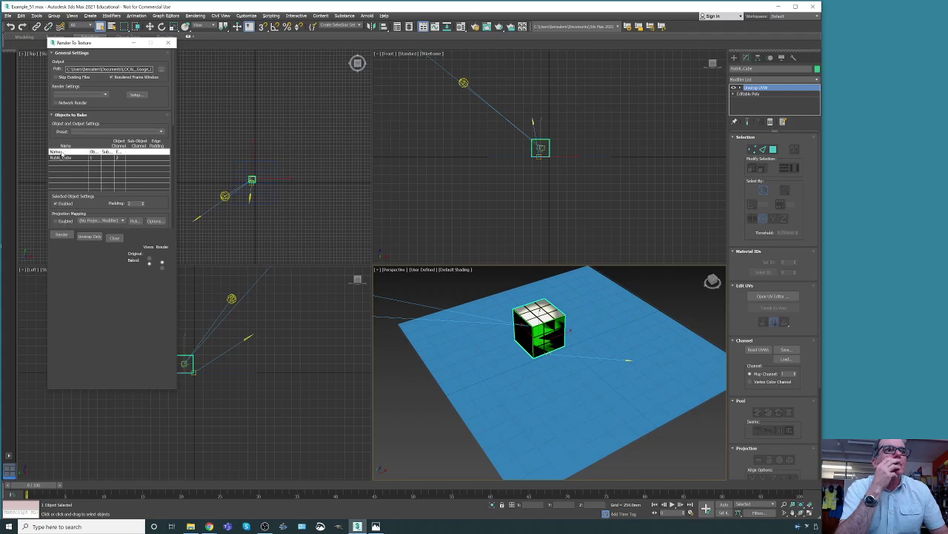
{"action": "left_click_drag", "start_coordinate": [174, 119], "coordinate": [173, 152]}
{"action": "scroll", "coordinate": [174, 152], "scroll_direction": "up", "scroll_amount": 1}
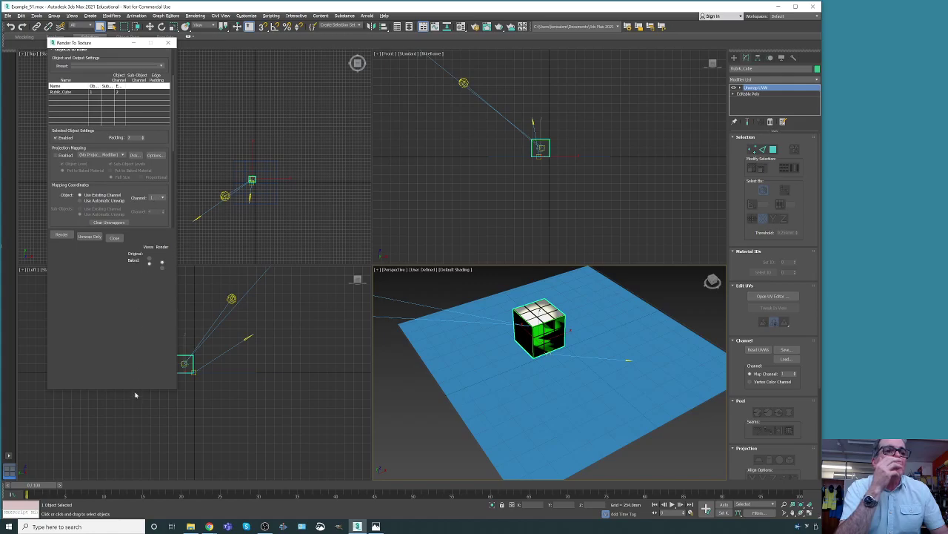
{"action": "left_click_drag", "start_coordinate": [136, 388], "coordinate": [136, 386]}
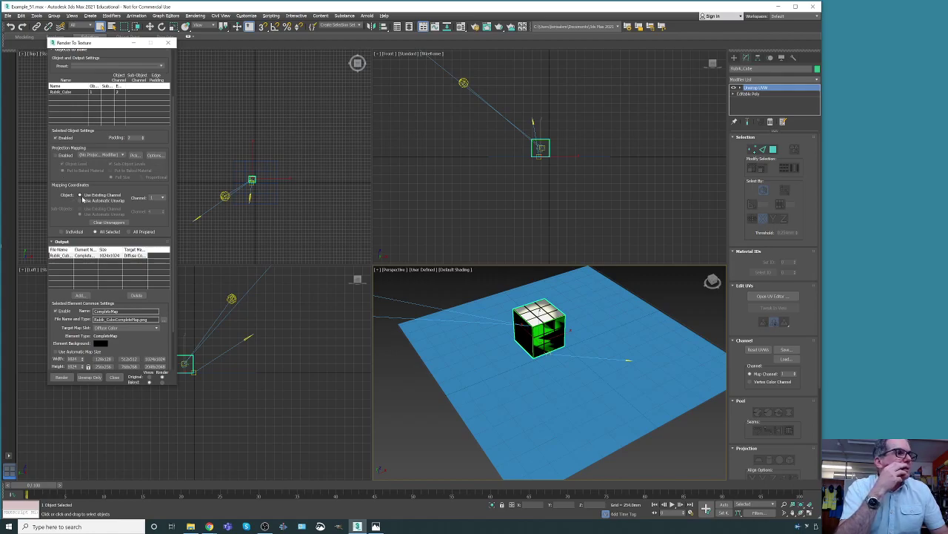
{"action": "left_click", "coordinate": [163, 198]}
{"action": "left_click", "coordinate": [163, 198]}
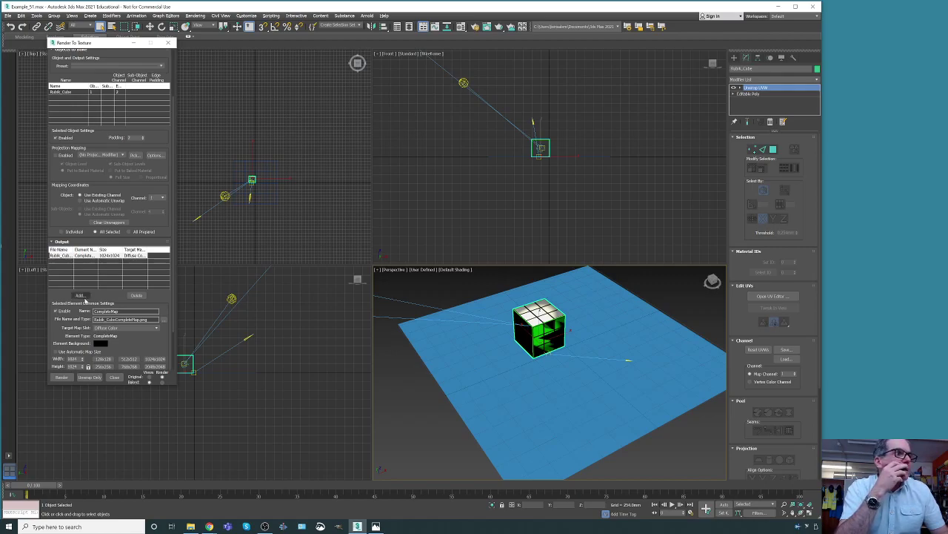
Add a fresh CompleteMap element to the cube's bake output and delete the old 1024x1024 CompleteMap element.
{"action": "left_click", "coordinate": [83, 296]}
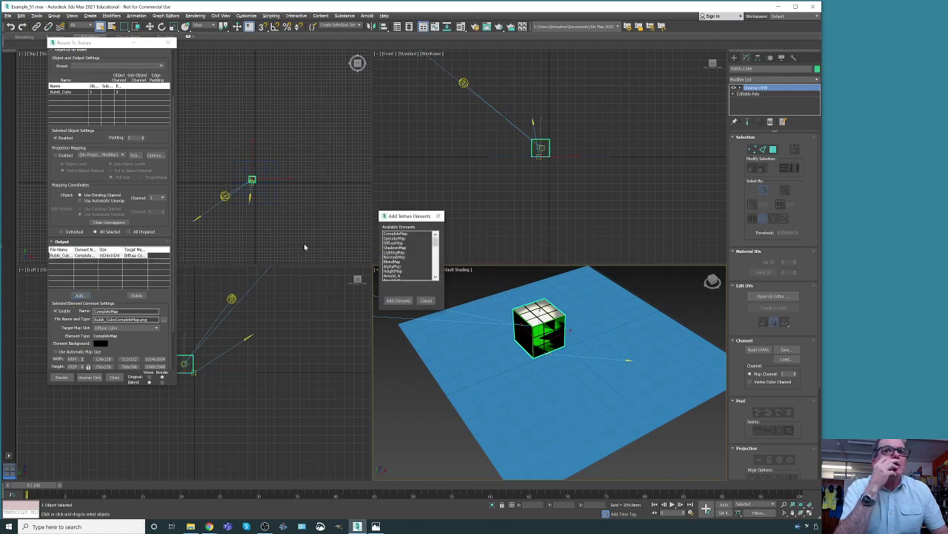
{"action": "left_click", "coordinate": [389, 233]}
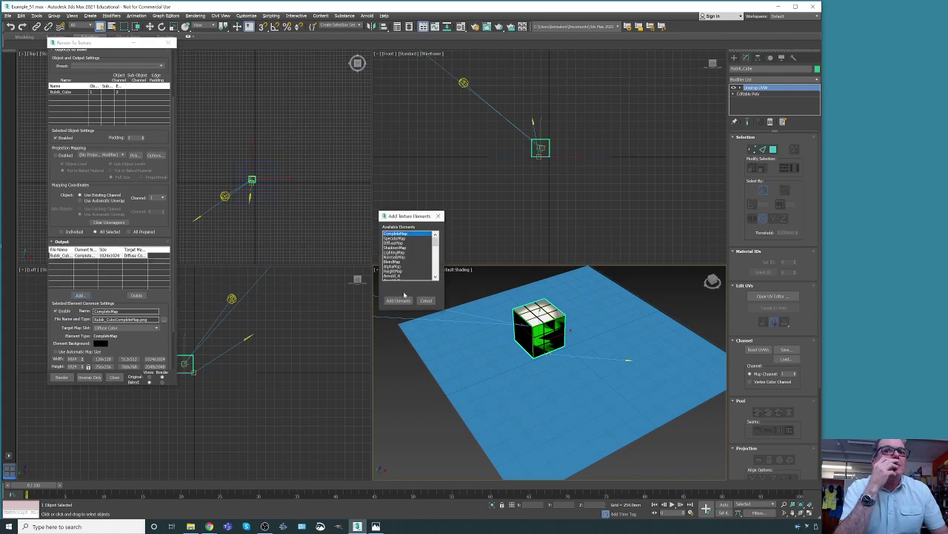
{"action": "left_click", "coordinate": [399, 300]}
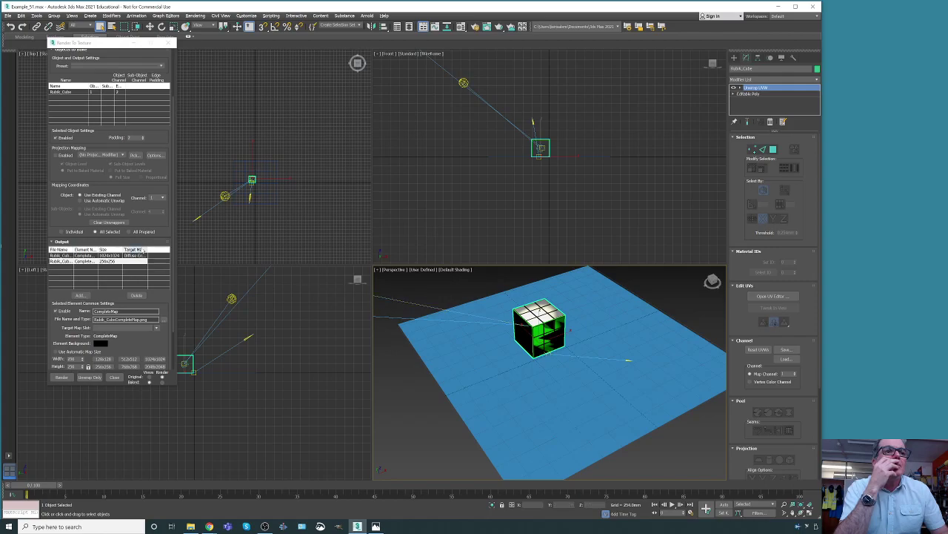
{"action": "left_click", "coordinate": [93, 255]}
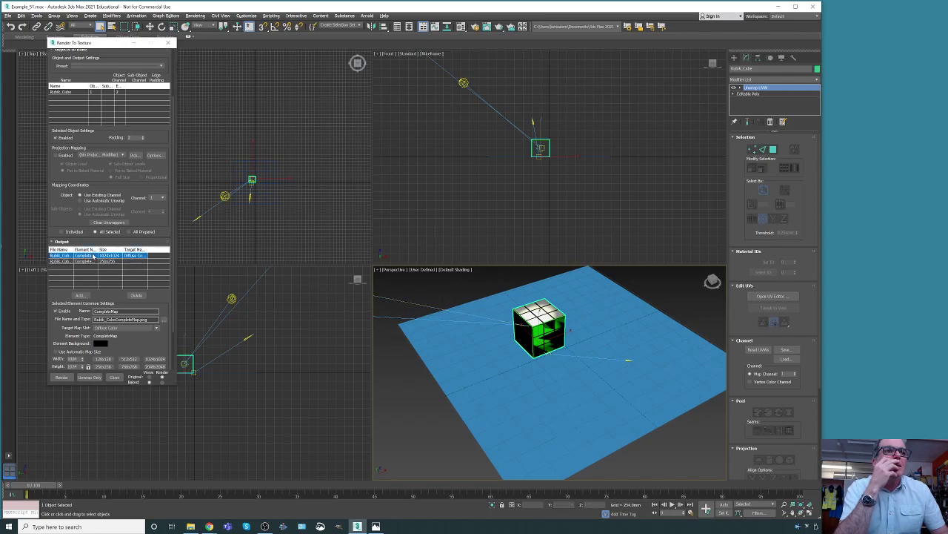
{"action": "left_click", "coordinate": [136, 296]}
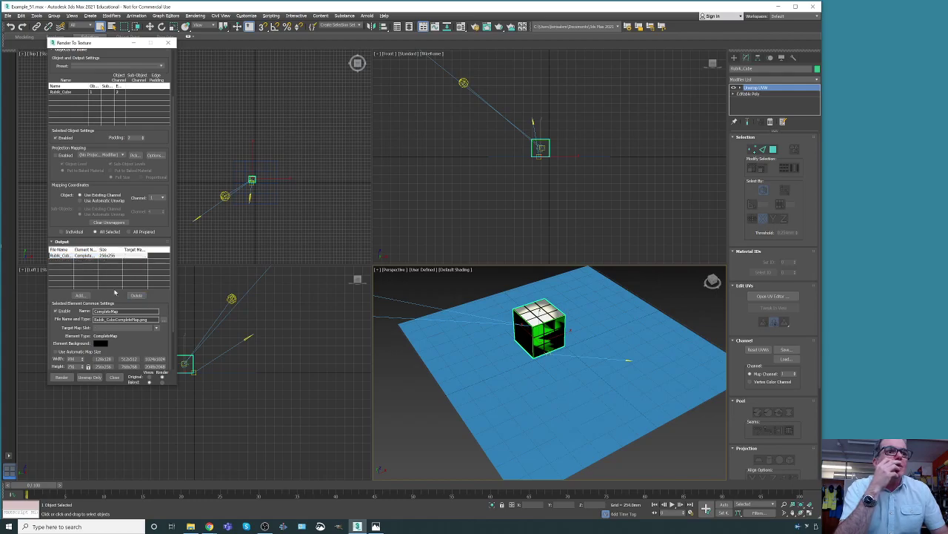
Assign the CompleteMap element to the Diffuse Color target map slot and set its size to 1024x1024.
{"action": "left_click", "coordinate": [111, 327]}
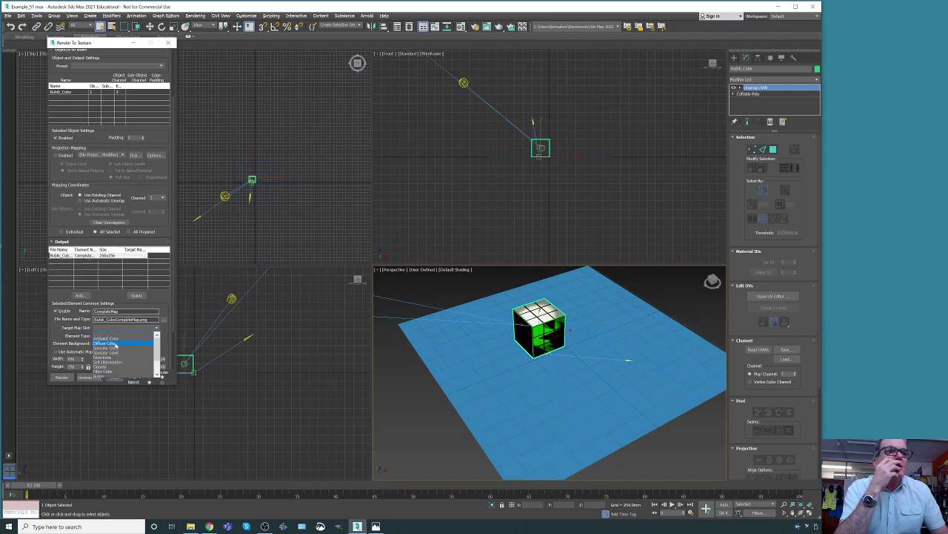
{"action": "left_click", "coordinate": [116, 344]}
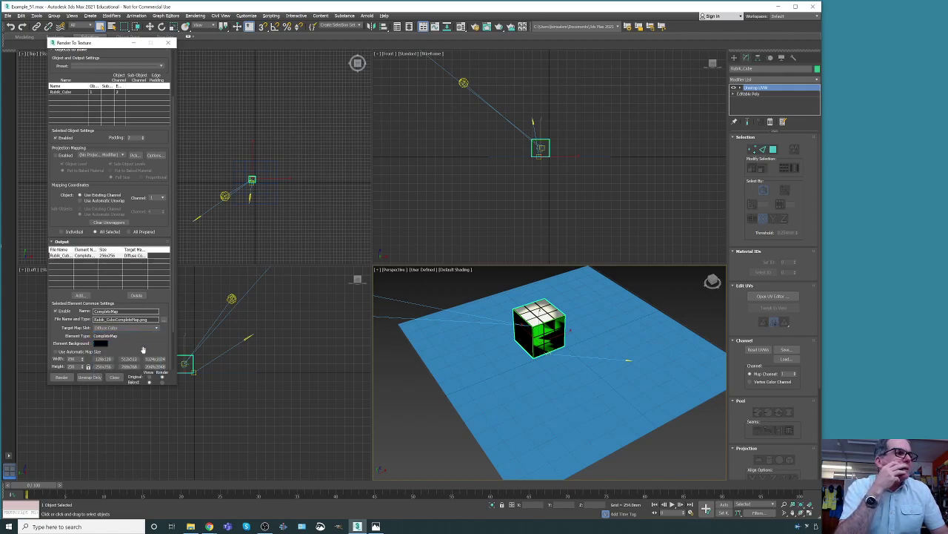
{"action": "left_click", "coordinate": [154, 359]}
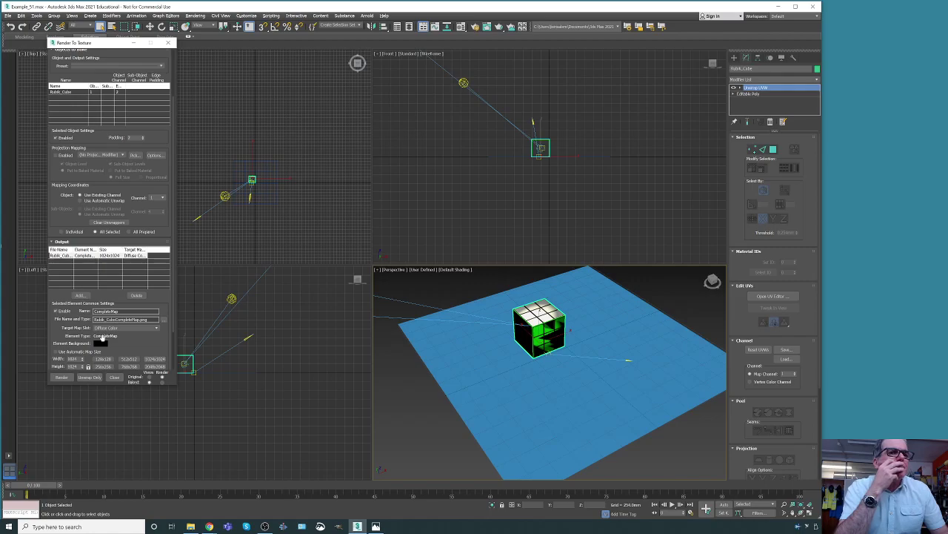
Bake the cube's CompleteMap with shadows, continuing past the missing map and overwriting existing files, then orbit to inspect the baked cube.
{"action": "scroll", "coordinate": [102, 336], "scroll_direction": "down", "scroll_amount": 5}
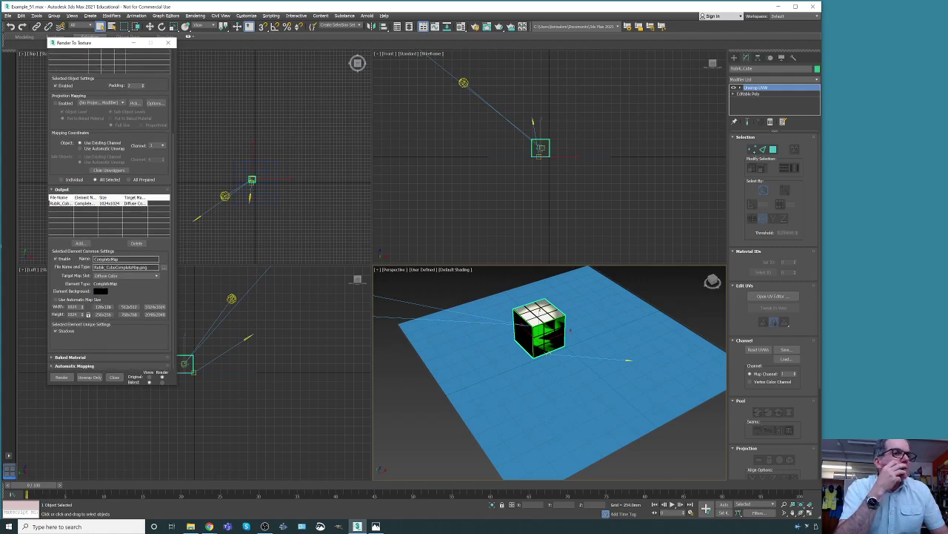
{"action": "left_click", "coordinate": [59, 377]}
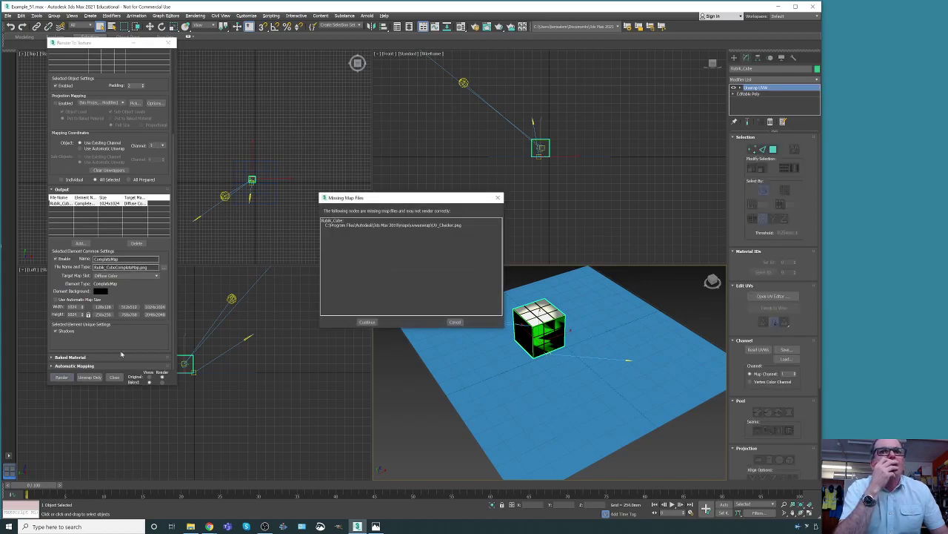
{"action": "left_click", "coordinate": [367, 321]}
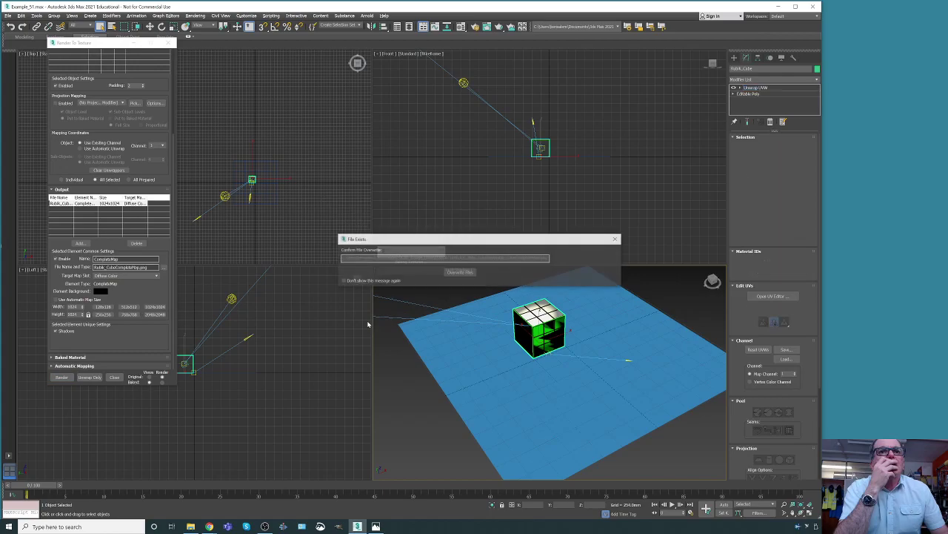
{"action": "left_click", "coordinate": [462, 272]}
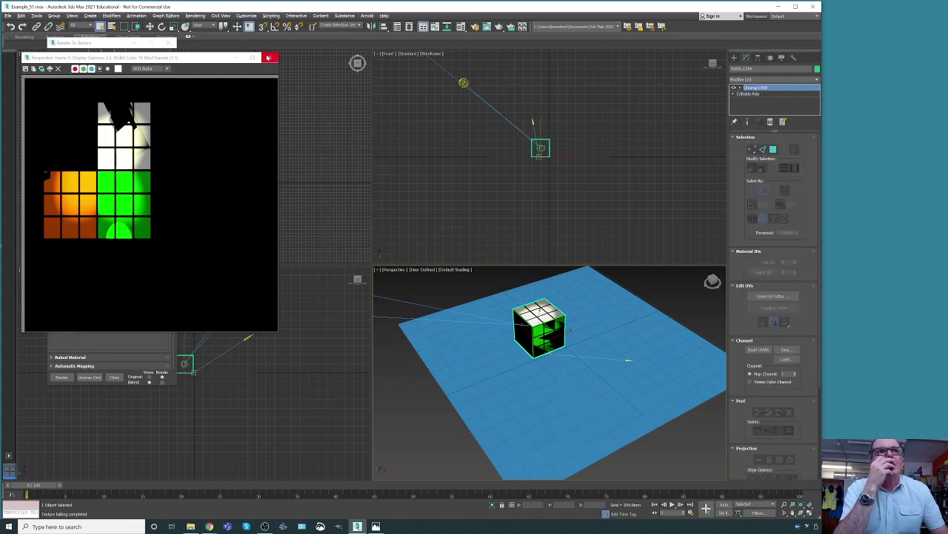
{"action": "left_click", "coordinate": [269, 57]}
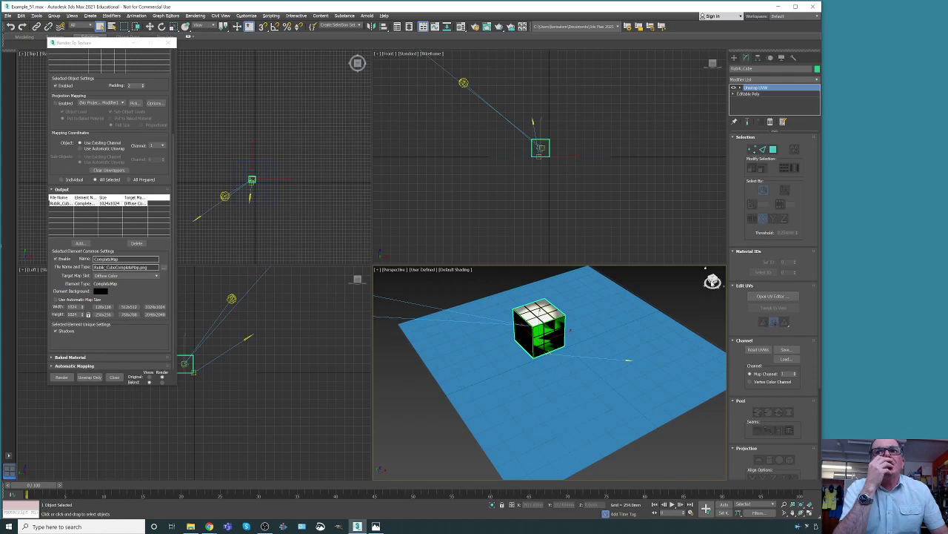
{"action": "left_click_drag", "start_coordinate": [710, 277], "coordinate": [713, 281]}
{"action": "left_click", "coordinate": [649, 346]}
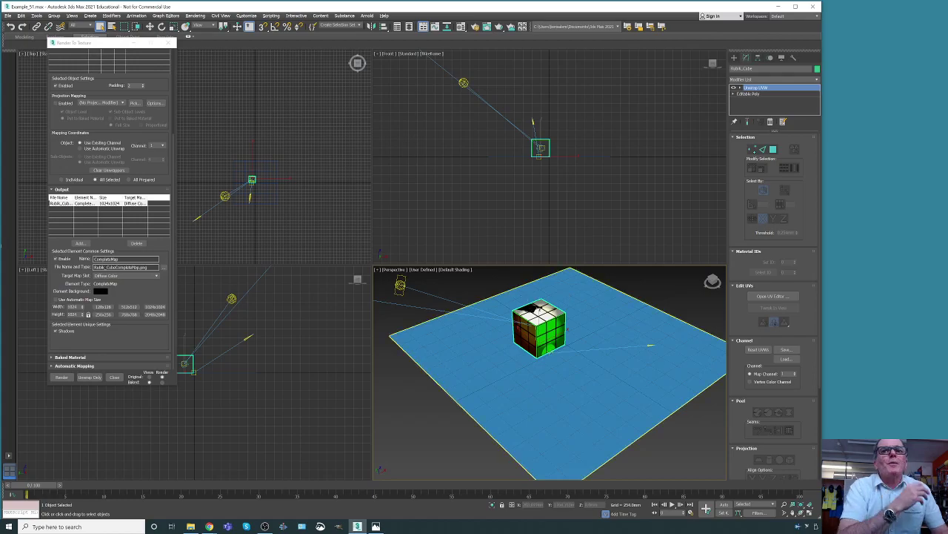
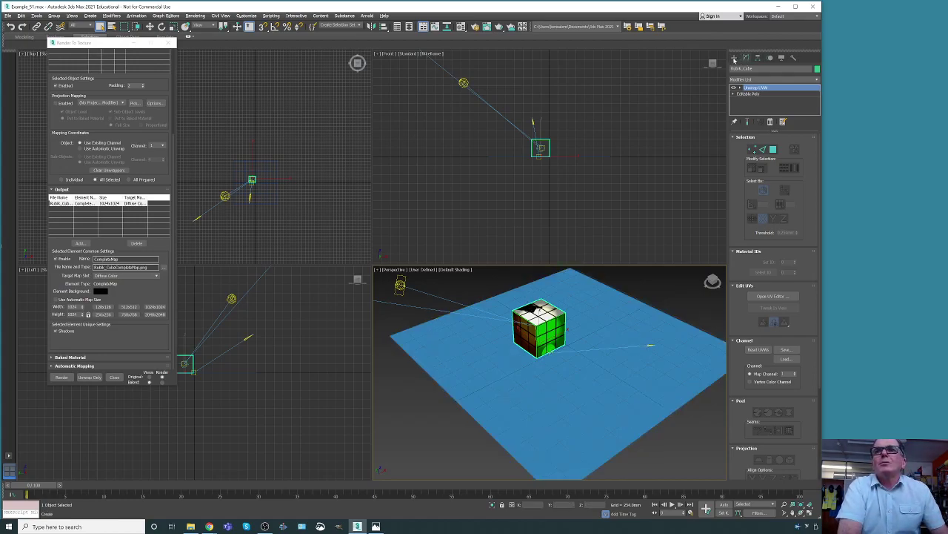
Create a photometric Target Light in the perspective view, placed away from the ground plane and aimed at the cube.
{"action": "left_click", "coordinate": [735, 59]}
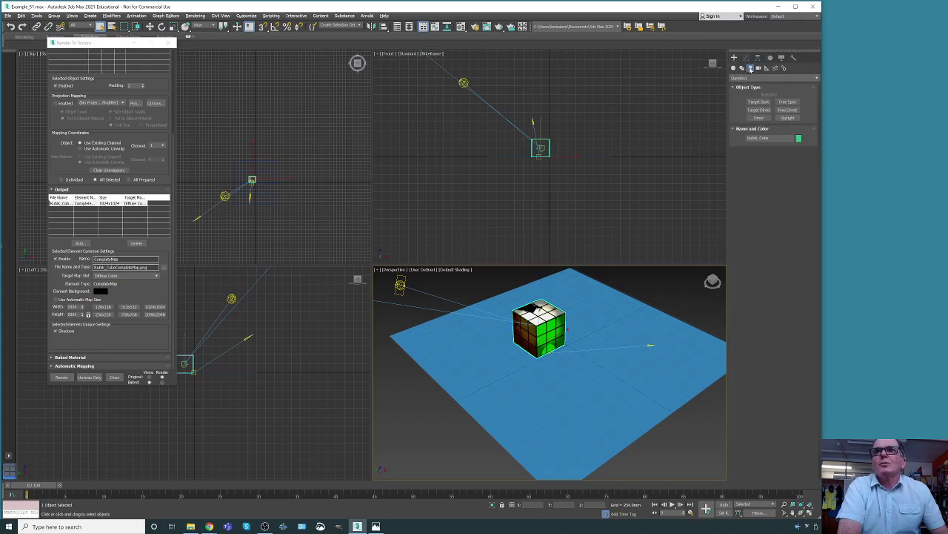
{"action": "left_click", "coordinate": [747, 78]}
{"action": "left_click", "coordinate": [752, 87]}
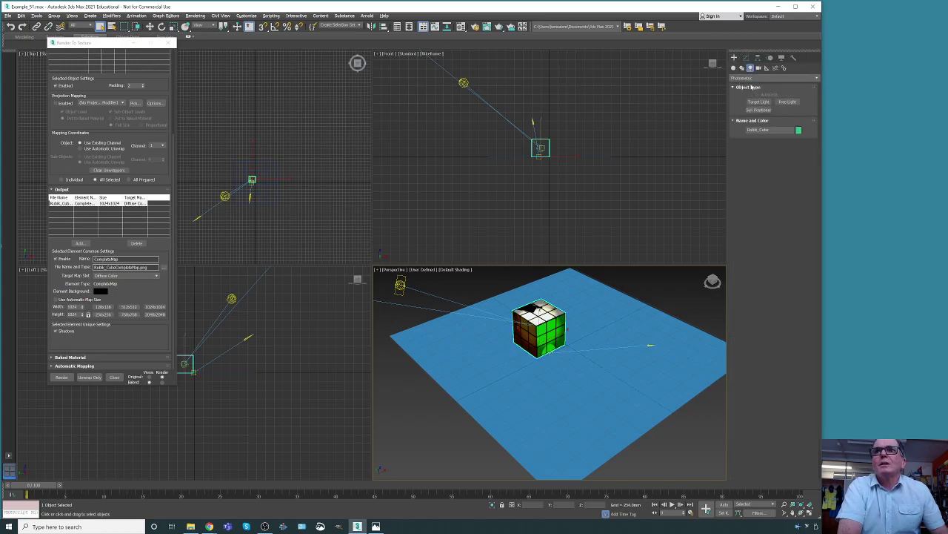
{"action": "left_click", "coordinate": [756, 102]}
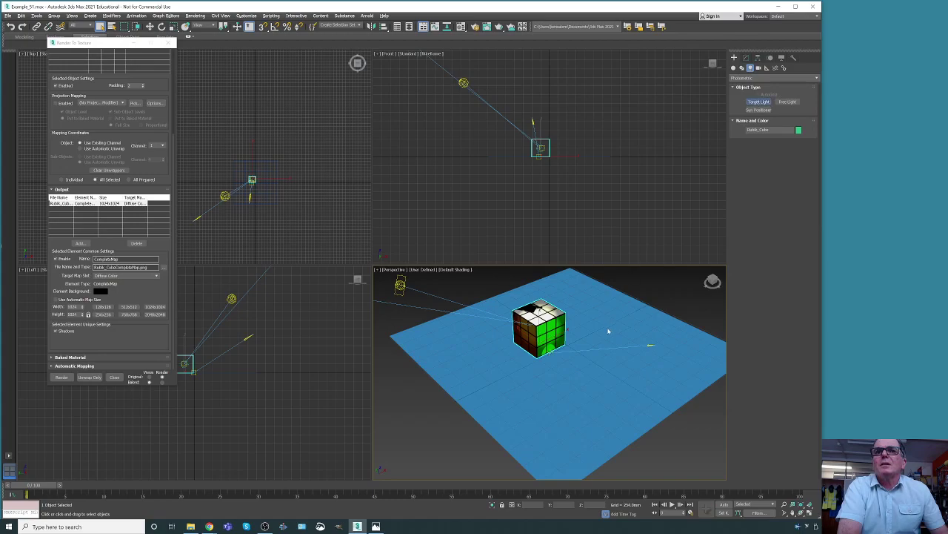
{"action": "scroll", "coordinate": [602, 341], "scroll_direction": "up", "scroll_amount": 5}
{"action": "scroll", "coordinate": [602, 341], "scroll_direction": "down", "scroll_amount": 10}
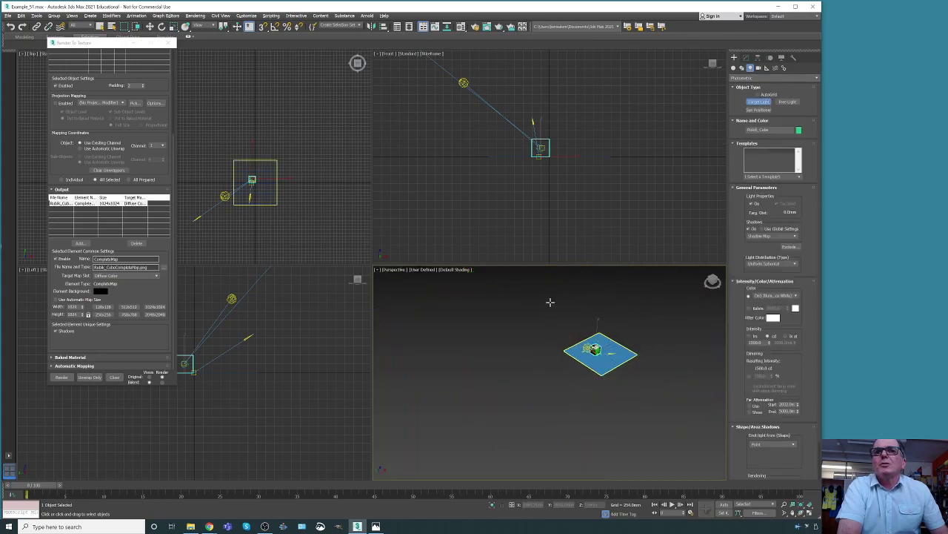
{"action": "left_click_drag", "start_coordinate": [568, 294], "coordinate": [594, 349]}
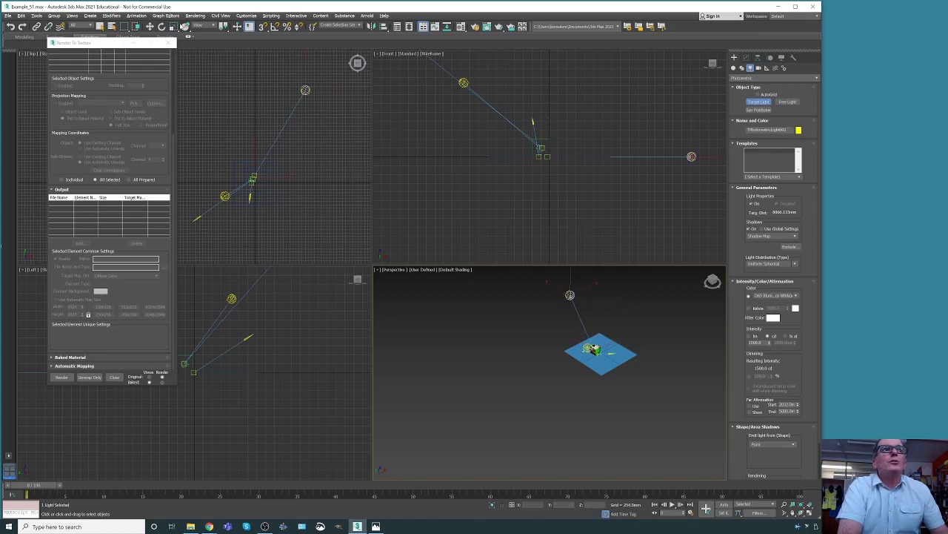
Move the photometric light's target up onto the Rubik's cube in the front view.
{"action": "left_click", "coordinate": [149, 26]}
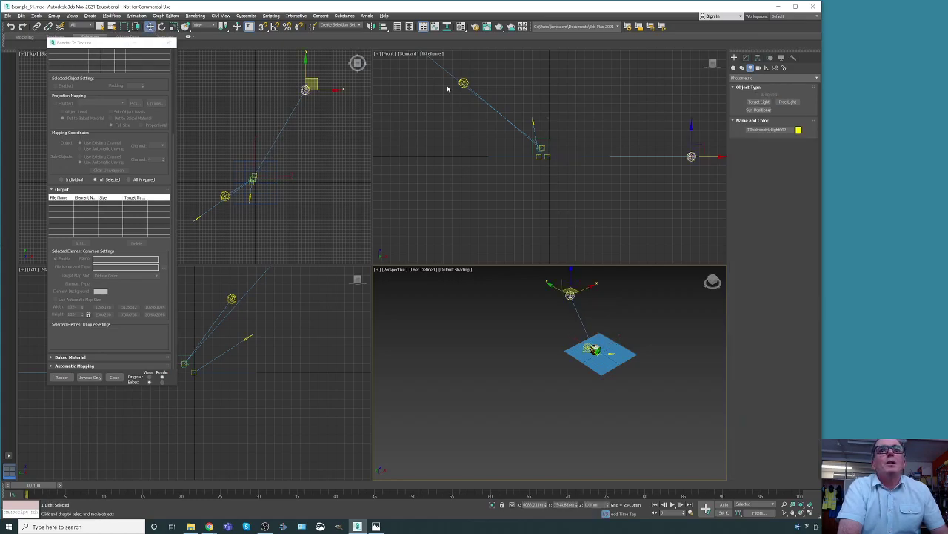
{"action": "left_click", "coordinate": [550, 155]}
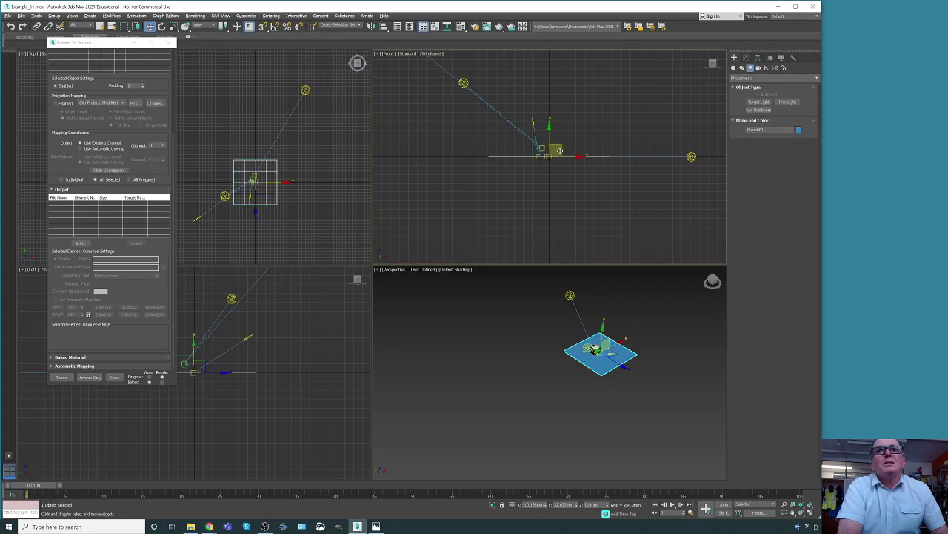
{"action": "mouse_move", "coordinate": [558, 150]}
{"action": "left_mouse_down"}
{"action": "mouse_move", "coordinate": [552, 141]}
{"action": "mouse_move", "coordinate": [559, 166]}
{"action": "mouse_move", "coordinate": [559, 150]}
{"action": "left_mouse_up"}
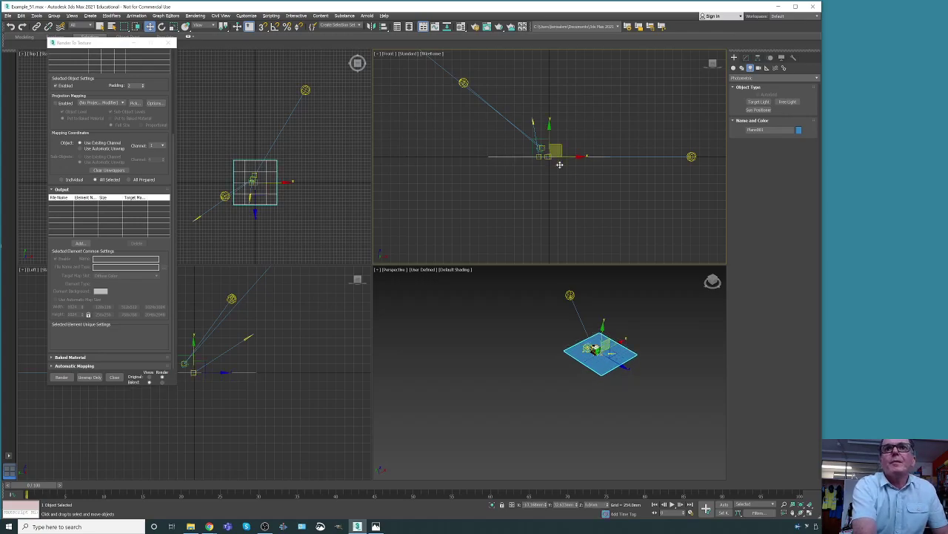
{"action": "left_click", "coordinate": [616, 158]}
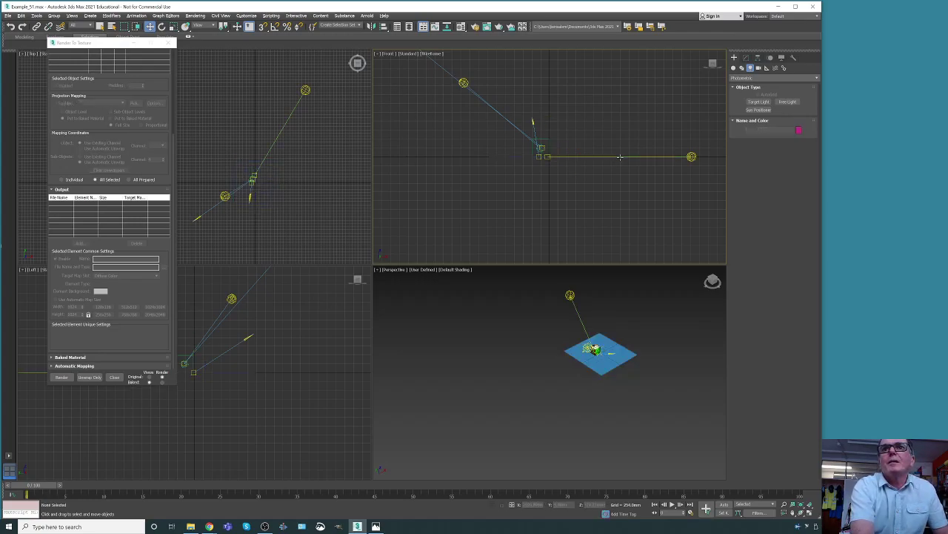
{"action": "left_click", "coordinate": [547, 157]}
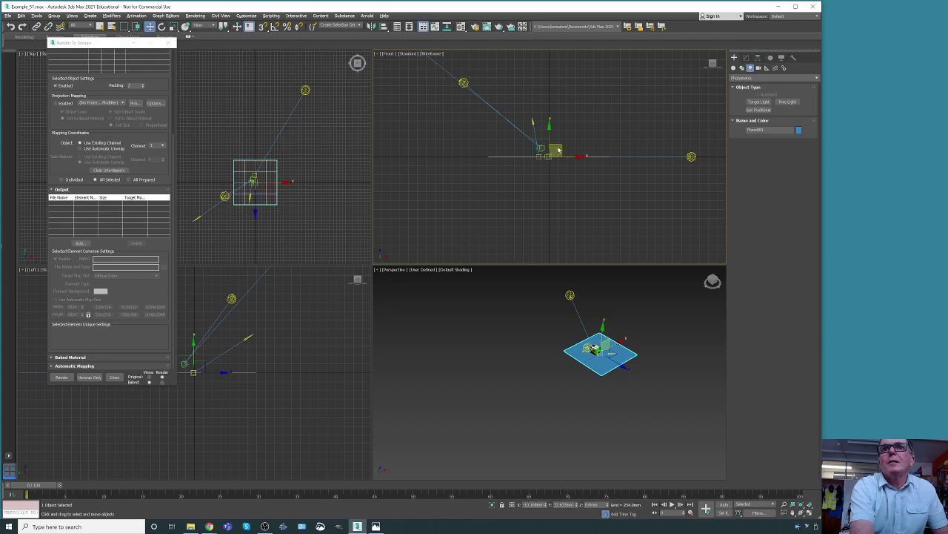
{"action": "left_click", "coordinate": [547, 166]}
{"action": "left_click", "coordinate": [549, 156]}
{"action": "left_click_drag", "start_coordinate": [553, 155], "coordinate": [551, 137]}
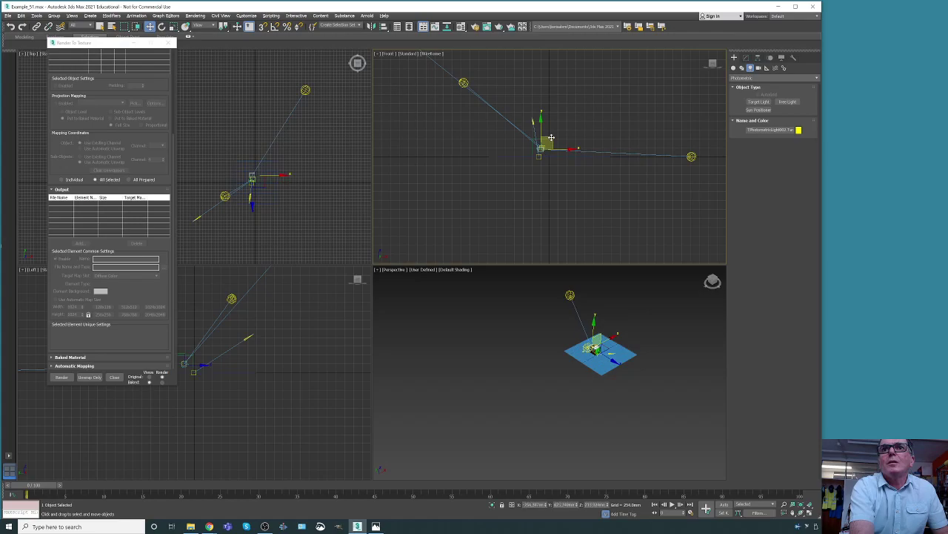
Raise the photometric light above the ground plane and bring it closer to the cube in the front and top views.
{"action": "left_click", "coordinate": [692, 156]}
{"action": "left_click_drag", "start_coordinate": [698, 144], "coordinate": [587, 111]}
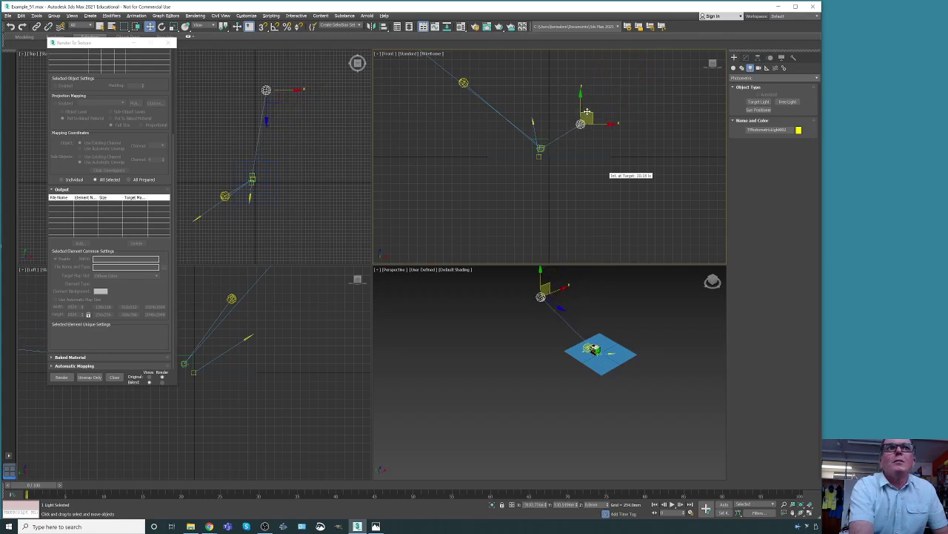
{"action": "right_click", "coordinate": [266, 110]}
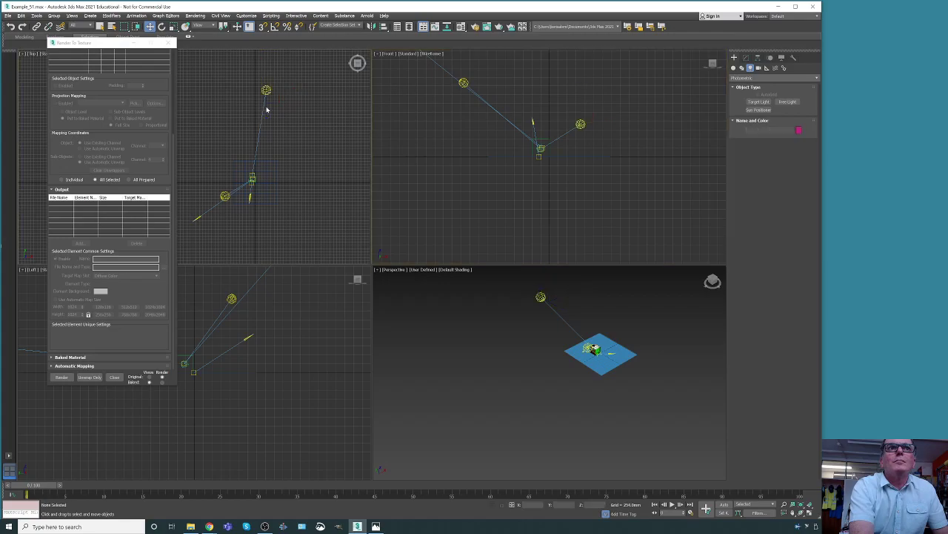
{"action": "left_click_drag", "start_coordinate": [266, 89], "coordinate": [265, 138]}
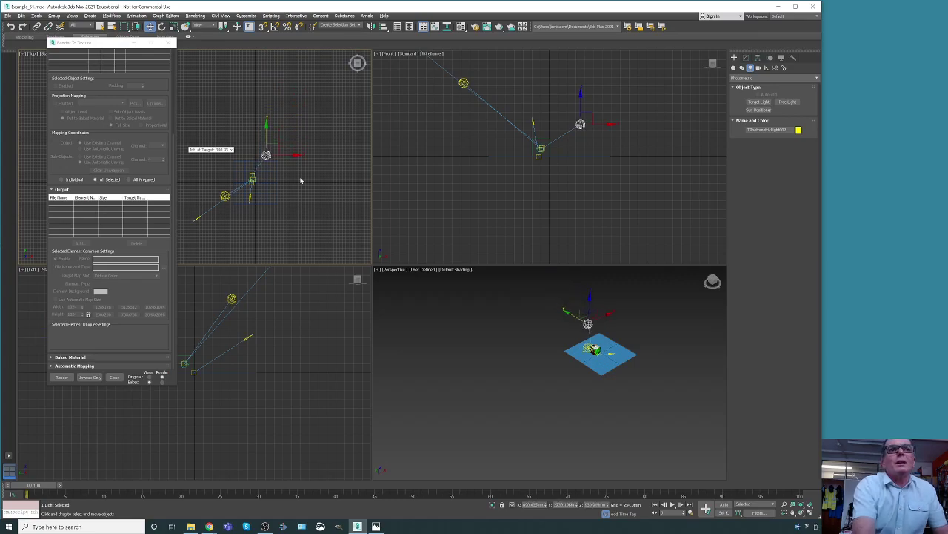
Frame the cube and ground plane in the perspective view, render a test image, and close the rendered frame.
{"action": "left_click", "coordinate": [440, 360]}
{"action": "scroll", "coordinate": [544, 341], "scroll_direction": "up", "scroll_amount": 4}
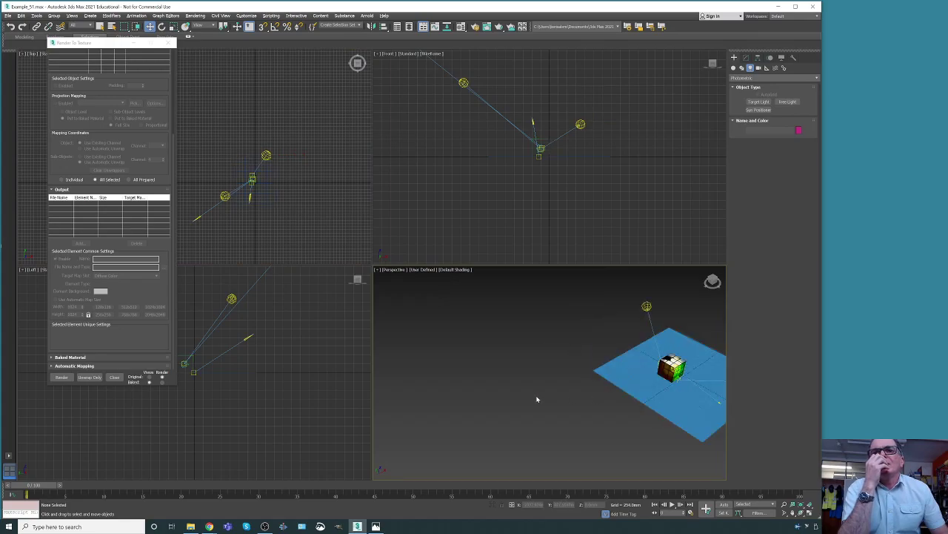
{"action": "scroll", "coordinate": [538, 398], "scroll_direction": "down", "scroll_amount": 4}
{"action": "scroll", "coordinate": [611, 418], "scroll_direction": "up", "scroll_amount": 5}
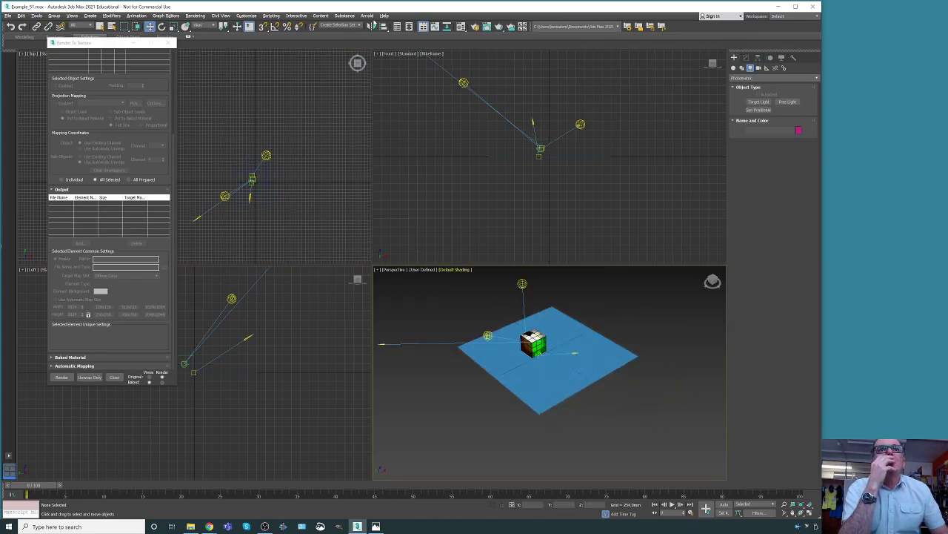
{"action": "left_click", "coordinate": [486, 27]}
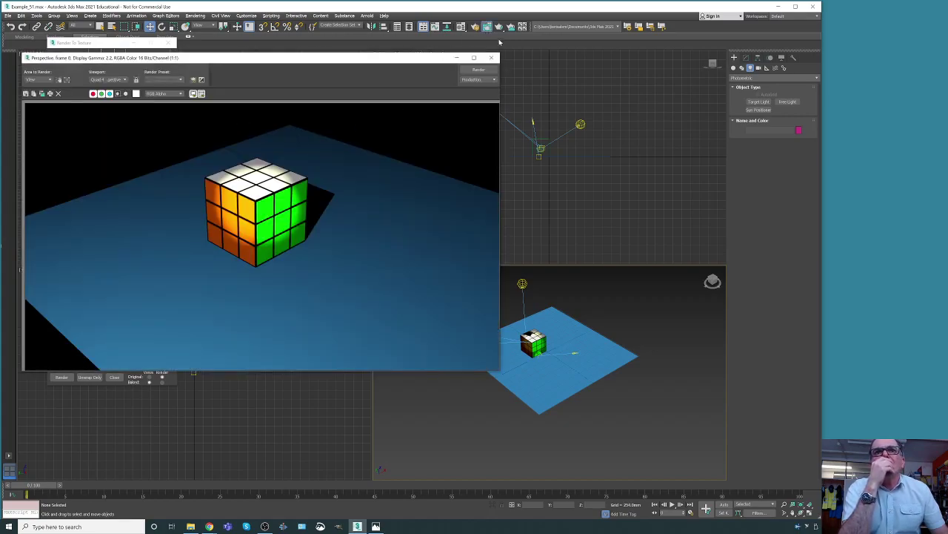
{"action": "left_click", "coordinate": [493, 58]}
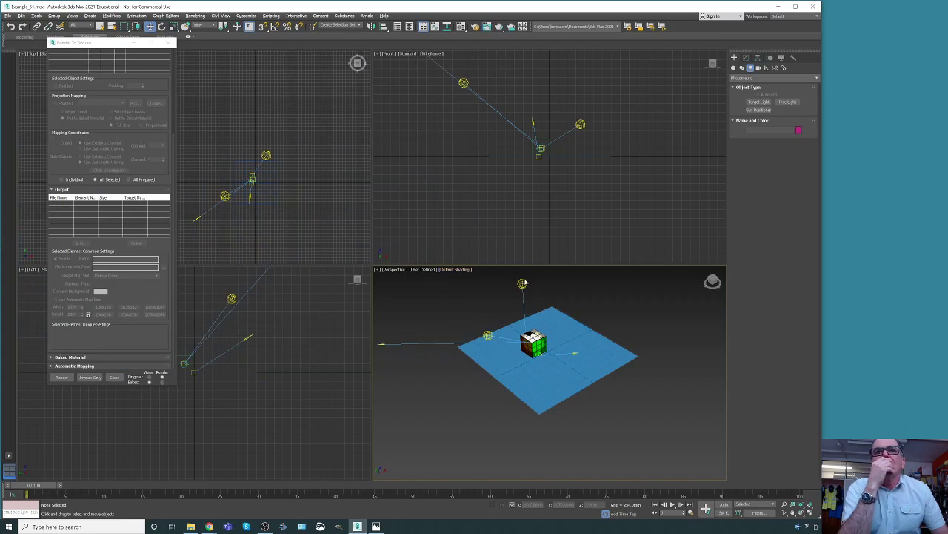
Review the photometric target light's parameters and clear the selection.
{"action": "left_click", "coordinate": [522, 284]}
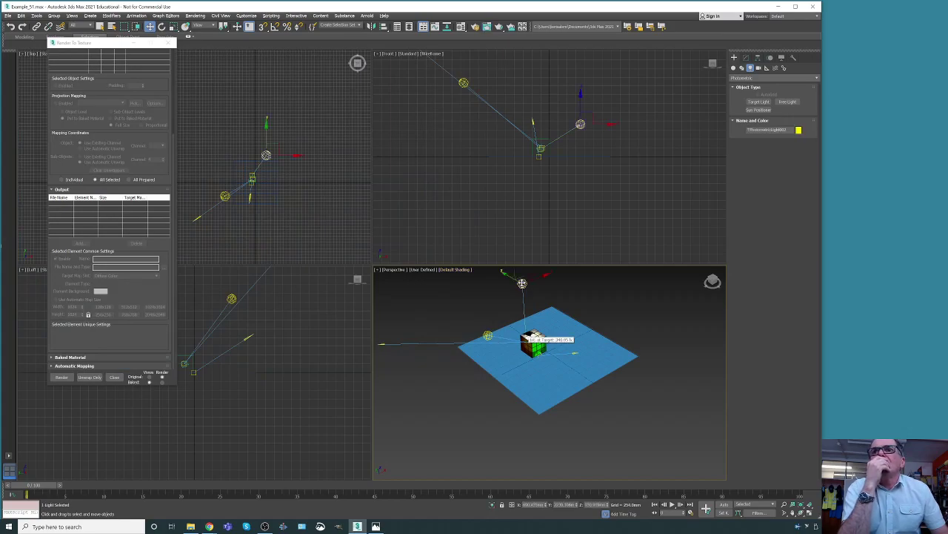
{"action": "left_click", "coordinate": [744, 59]}
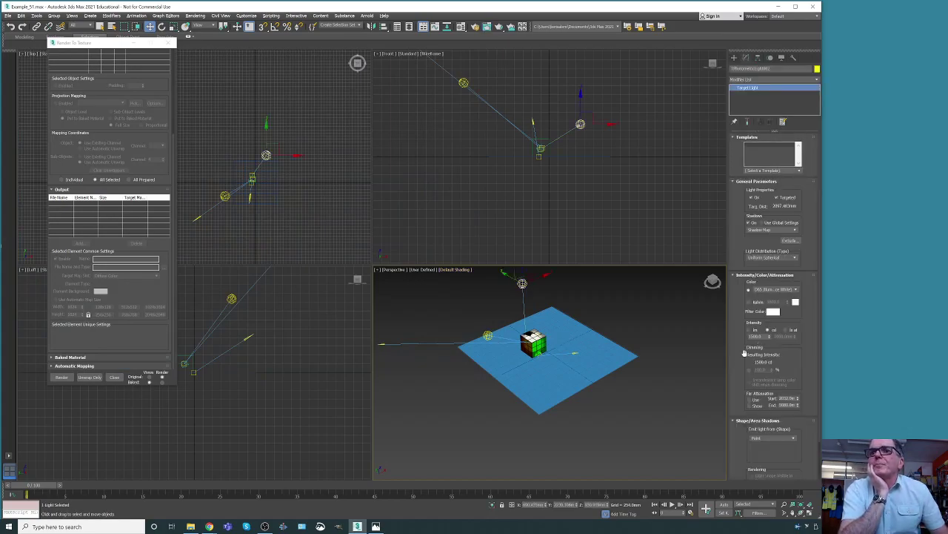
{"action": "left_click", "coordinate": [452, 306]}
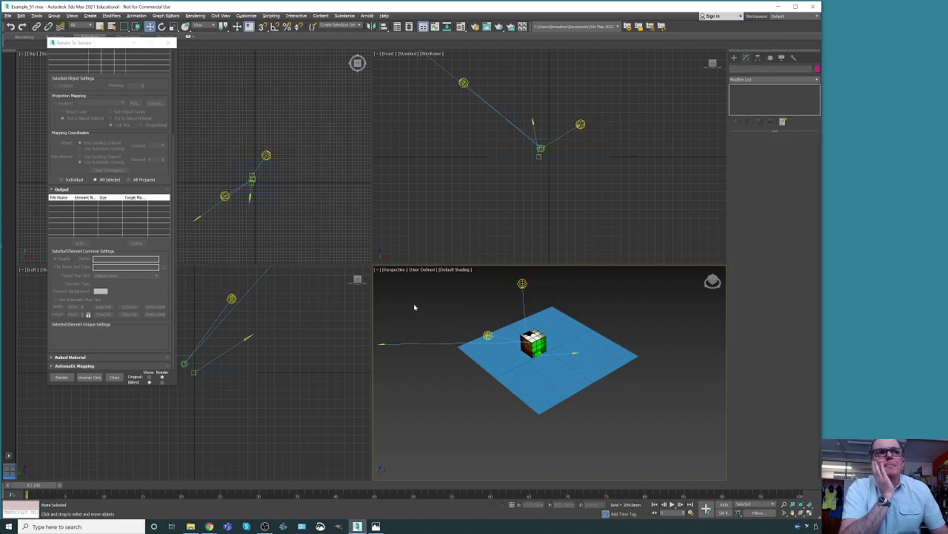
Select the Rubik's cube, close the current Render To Texture dialog, and reopen it for the cube.
{"action": "left_click", "coordinate": [532, 340]}
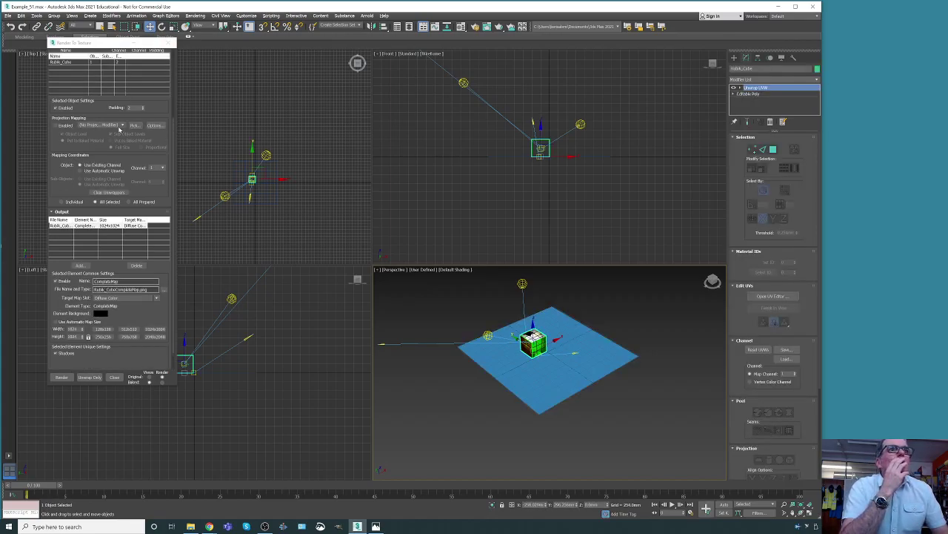
{"action": "left_click", "coordinate": [171, 42]}
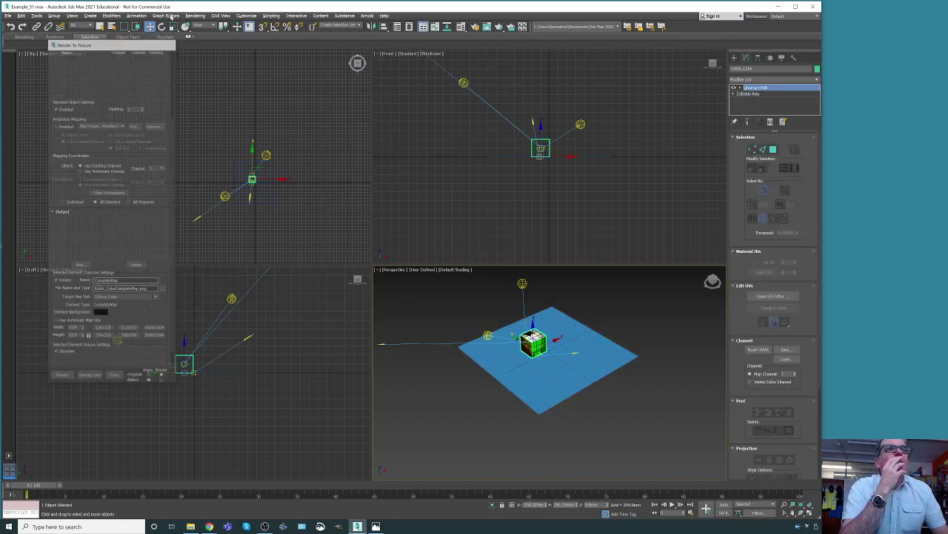
{"action": "left_click", "coordinate": [195, 16]}
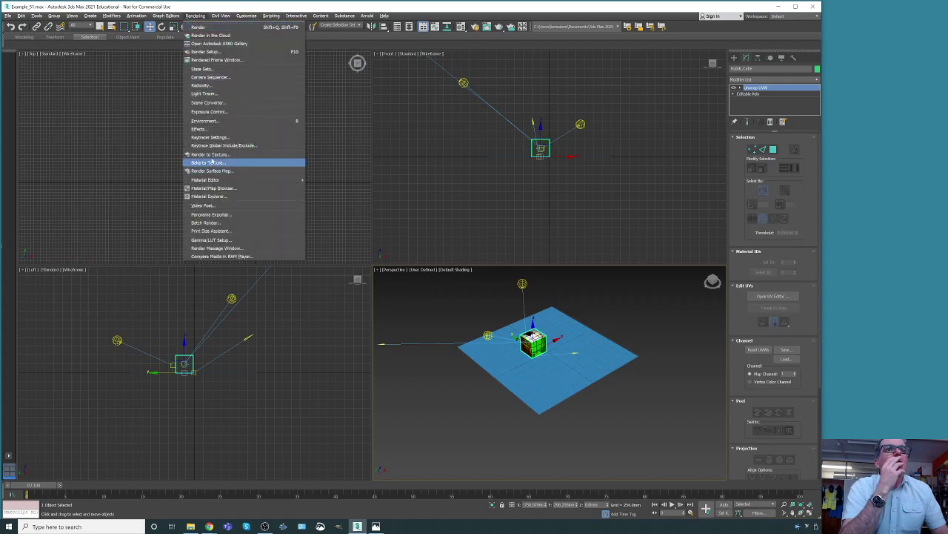
{"action": "left_click", "coordinate": [212, 154]}
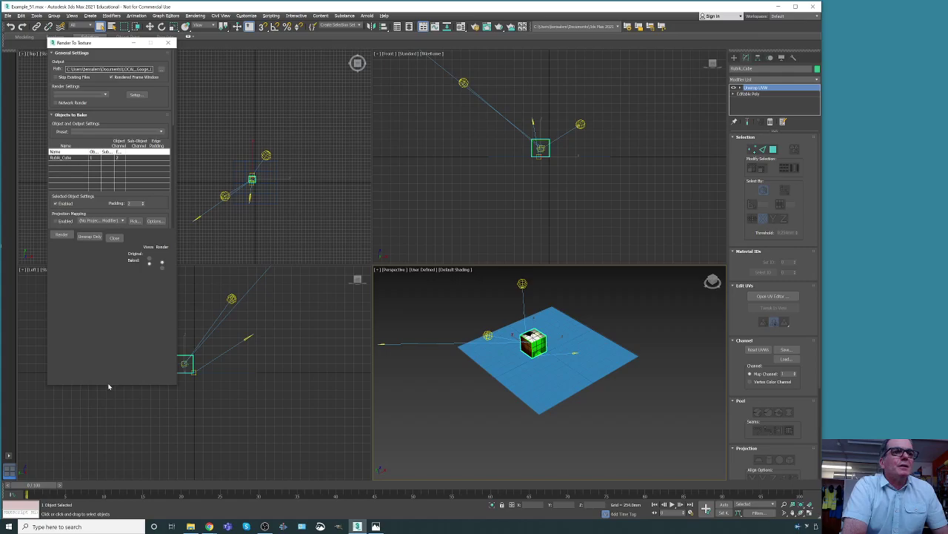
Set the CompleteMap output file to Rubik_CubeCompleteMap2.png and bake the cube's texture, continuing past the missing map files.
{"action": "left_click_drag", "start_coordinate": [108, 377], "coordinate": [109, 408]}
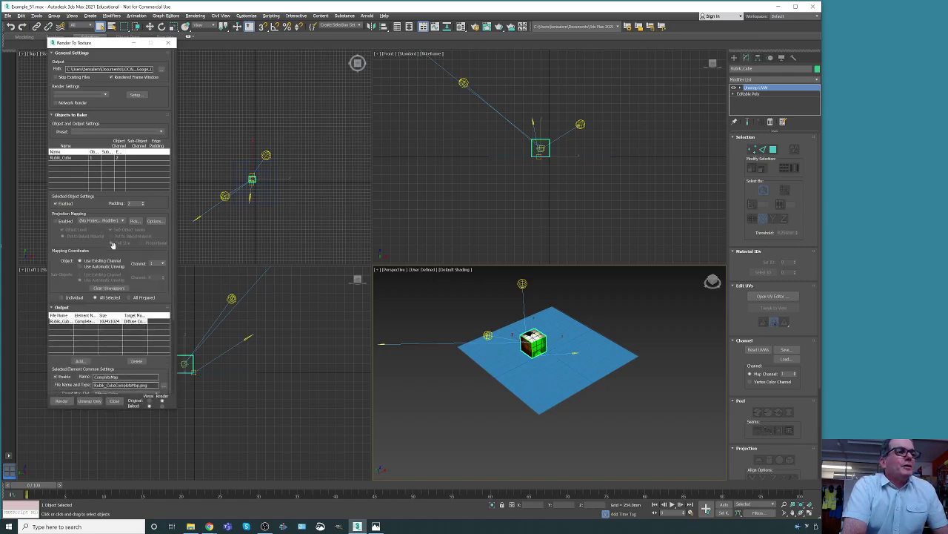
{"action": "scroll", "coordinate": [112, 245], "scroll_direction": "down", "scroll_amount": 4}
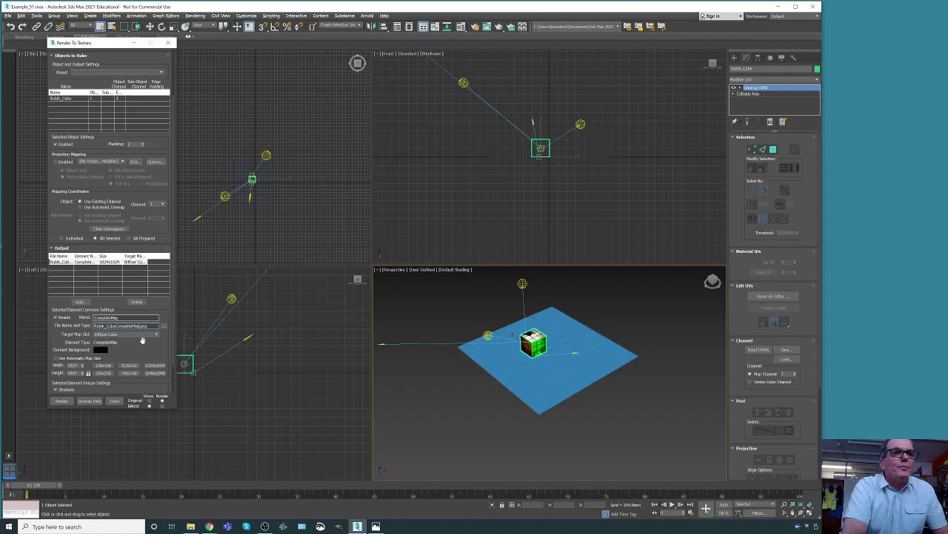
{"action": "type", "text": "2"}
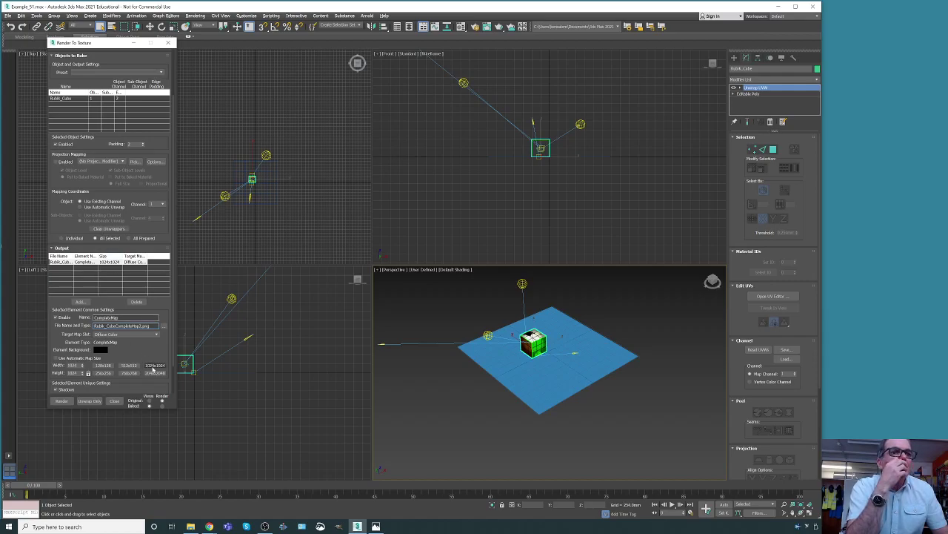
{"action": "left_click", "coordinate": [56, 401]}
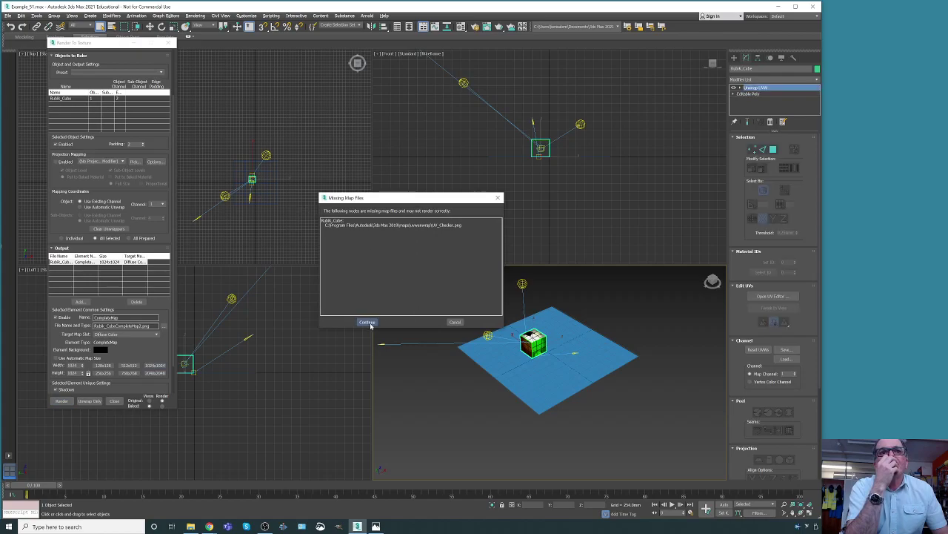
{"action": "left_click", "coordinate": [367, 322]}
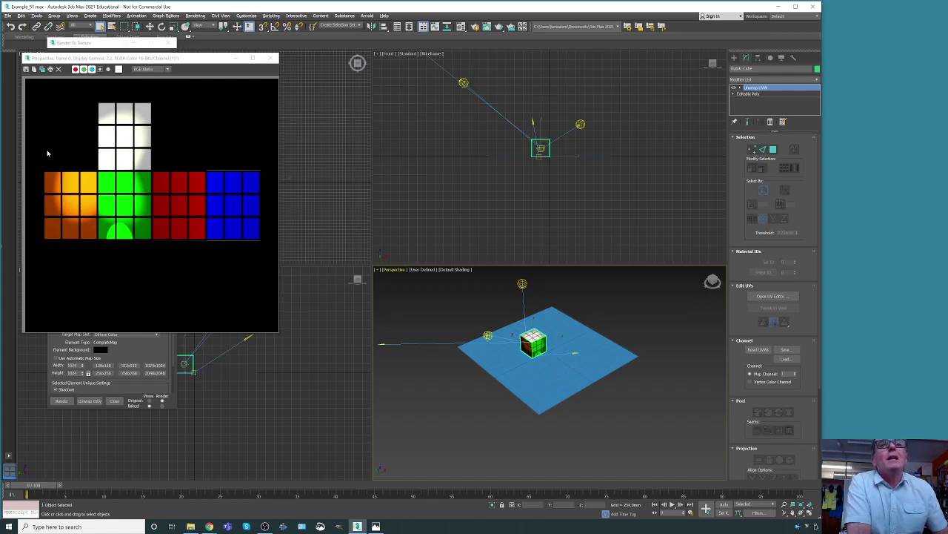
{"action": "left_click_drag", "start_coordinate": [186, 60], "coordinate": [237, 58]}
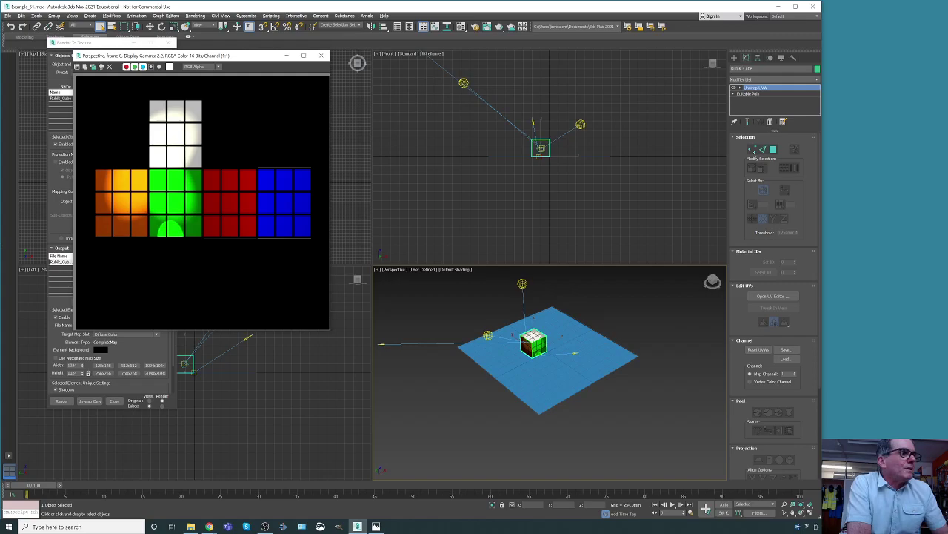
Clear the selection and save the scene as a new file named Example_52a.max.
{"action": "left_click", "coordinate": [418, 367]}
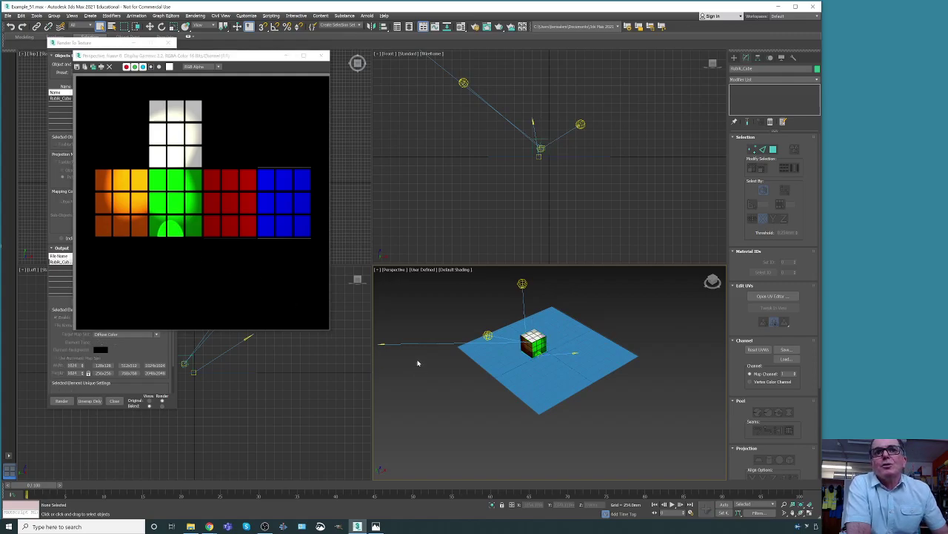
{"action": "left_click", "coordinate": [381, 341]}
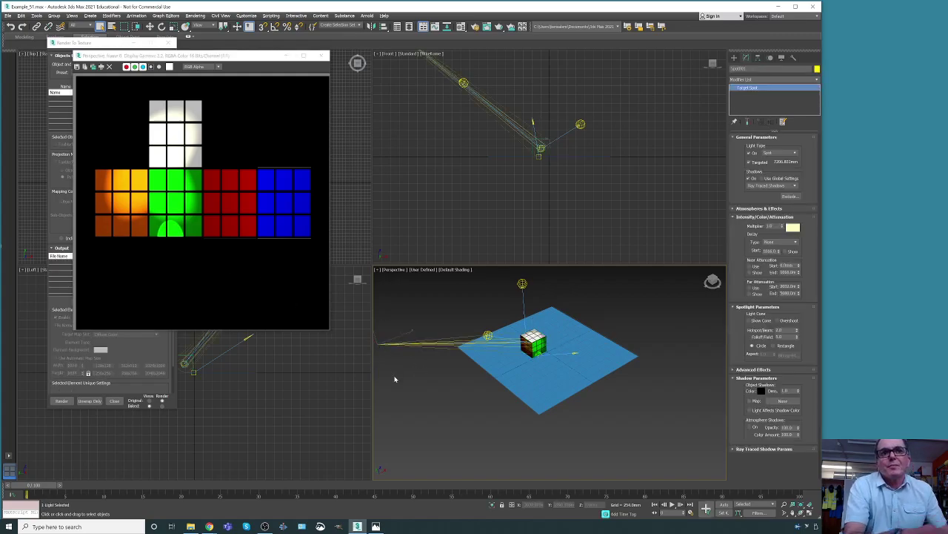
{"action": "left_click", "coordinate": [395, 378]}
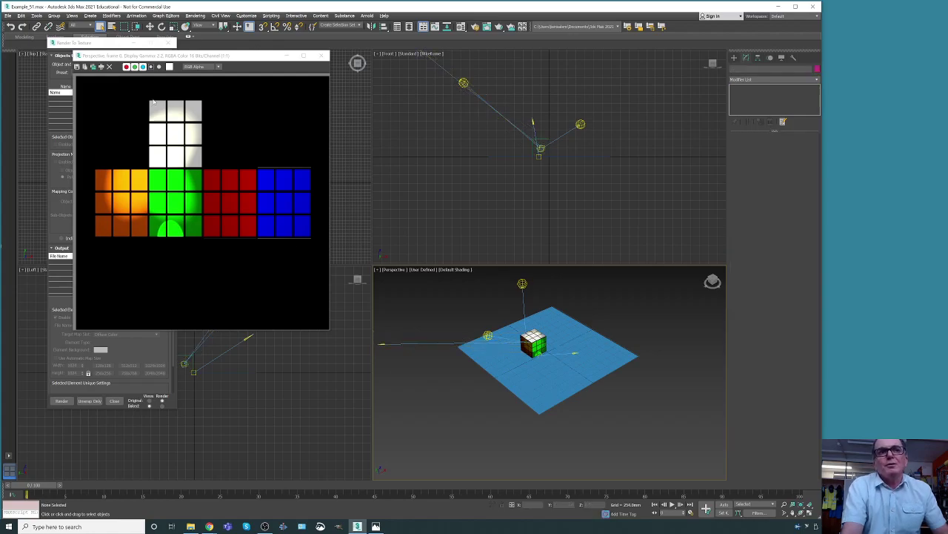
{"action": "left_click", "coordinate": [7, 16]}
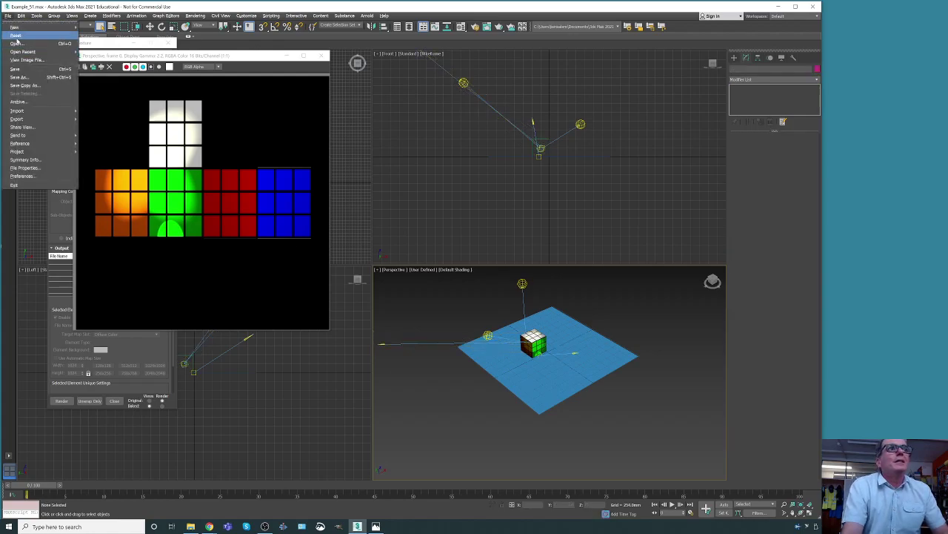
{"action": "left_click", "coordinate": [8, 79]}
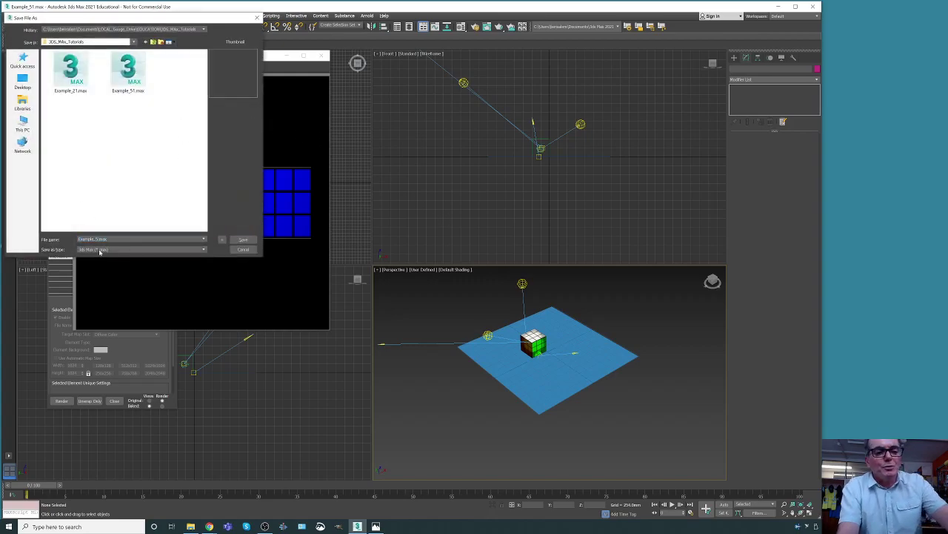
{"action": "key", "text": "Return"}
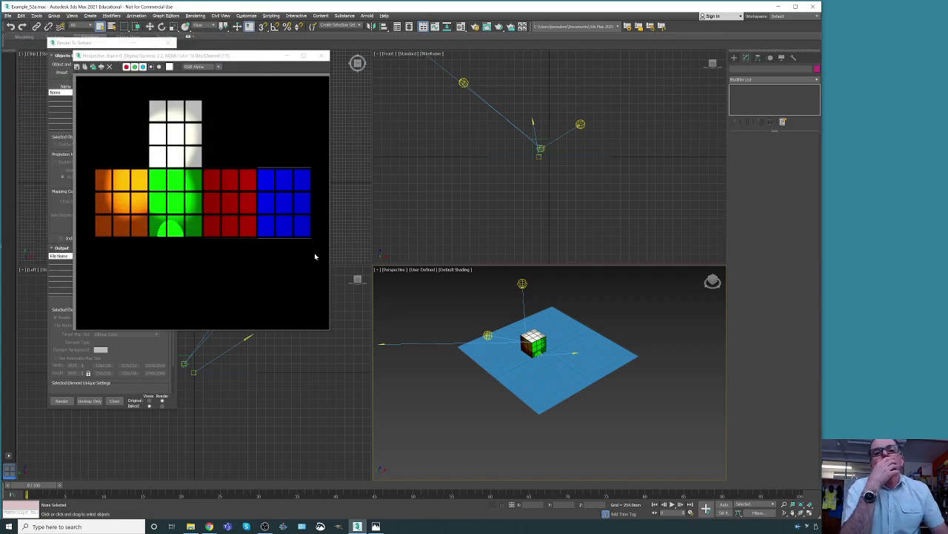
Close the baked texture frame and the Render To Texture dialog.
{"action": "left_click", "coordinate": [543, 323]}
{"action": "left_click", "coordinate": [530, 310]}
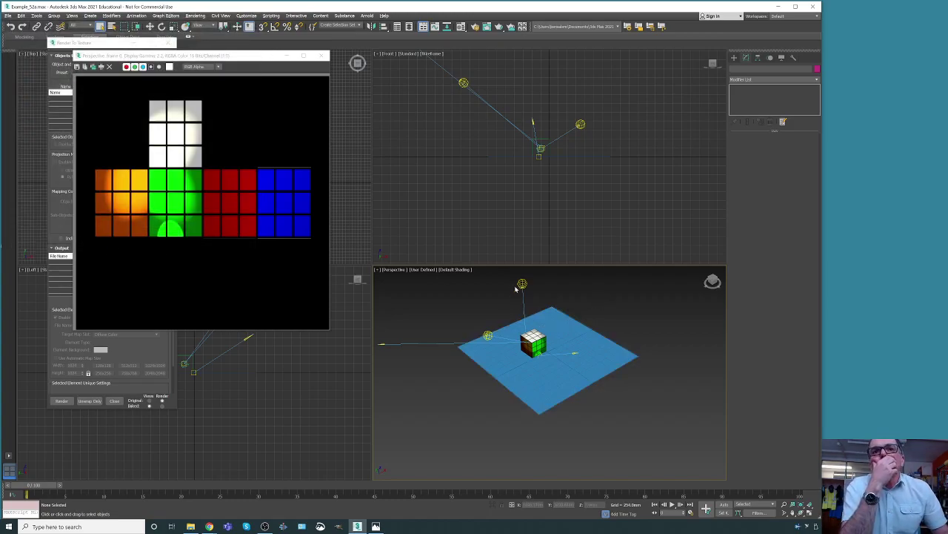
{"action": "scroll", "coordinate": [472, 307], "scroll_direction": "up", "scroll_amount": 3}
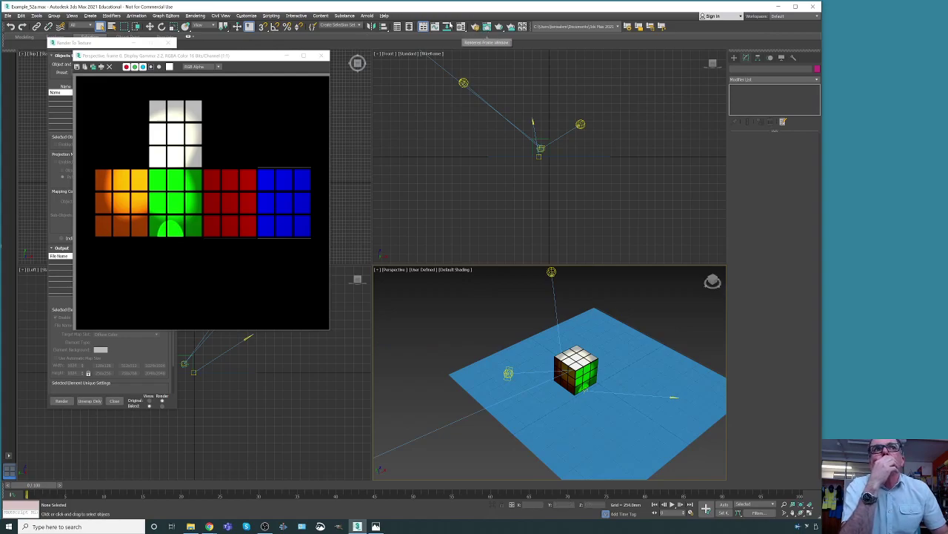
{"action": "left_click", "coordinate": [326, 56]}
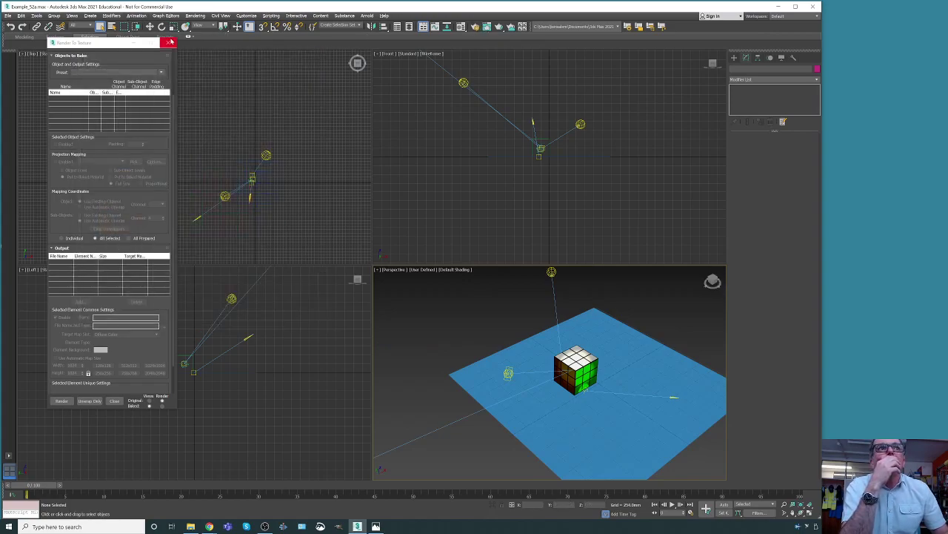
{"action": "left_click", "coordinate": [170, 43]}
Open Render Setup and render the perspective view with the Scanline Renderer, repeating the render to check the baked cube.
{"action": "left_click", "coordinate": [475, 26]}
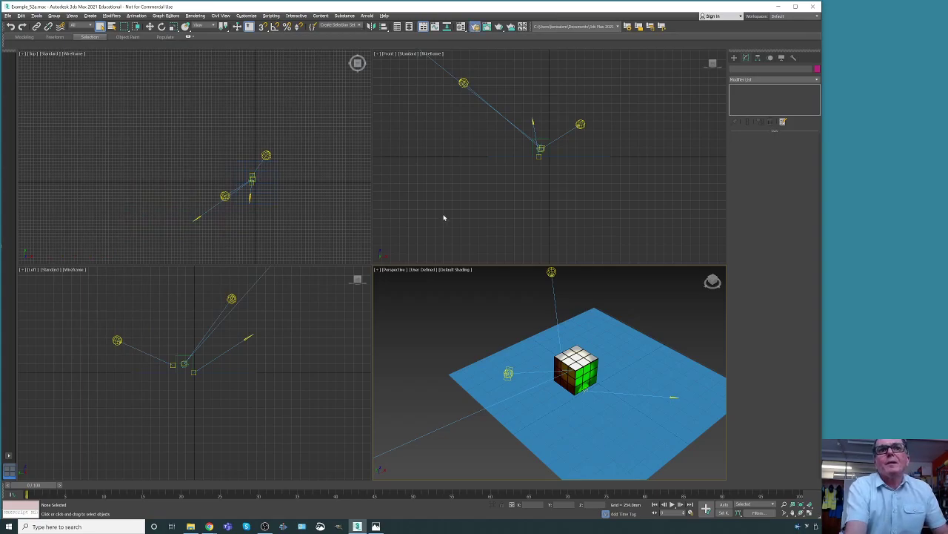
{"action": "left_click", "coordinate": [261, 66]}
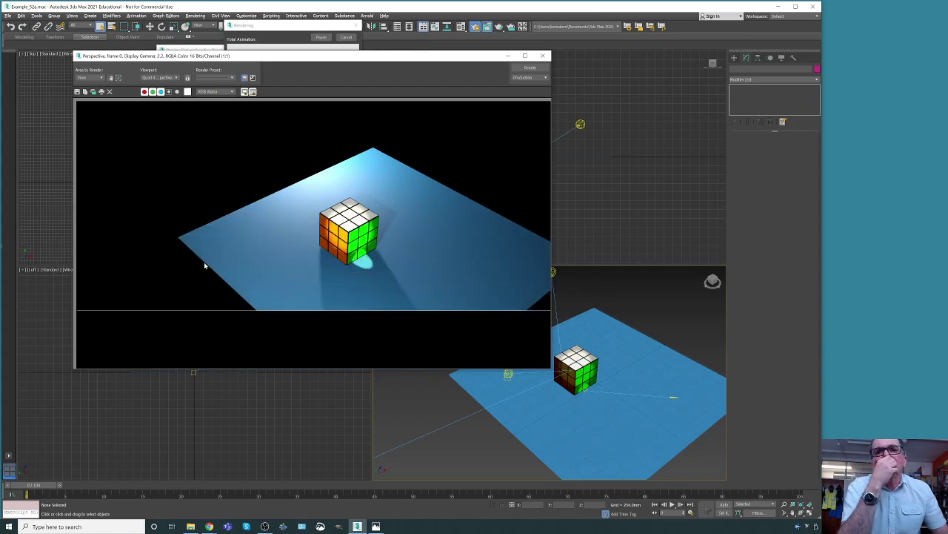
{"action": "left_click", "coordinate": [543, 56]}
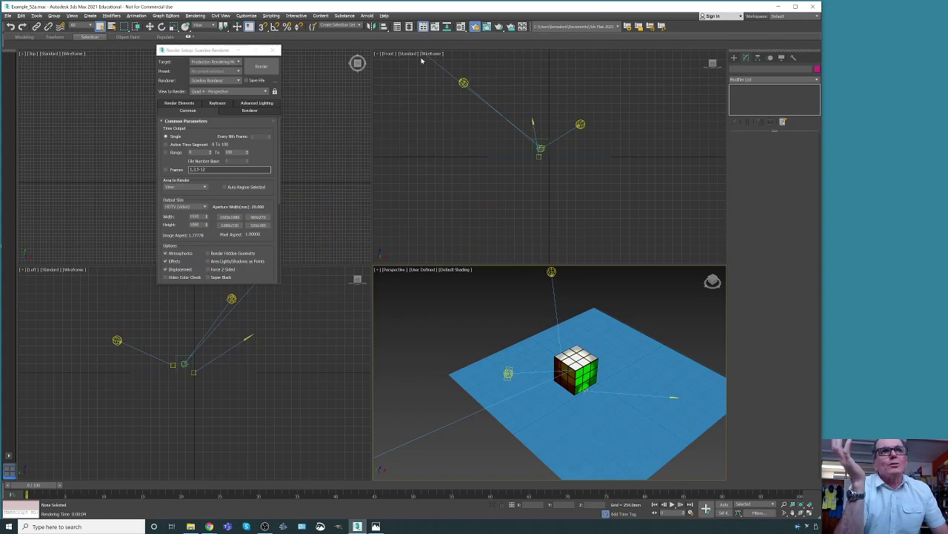
{"action": "left_click", "coordinate": [276, 63]}
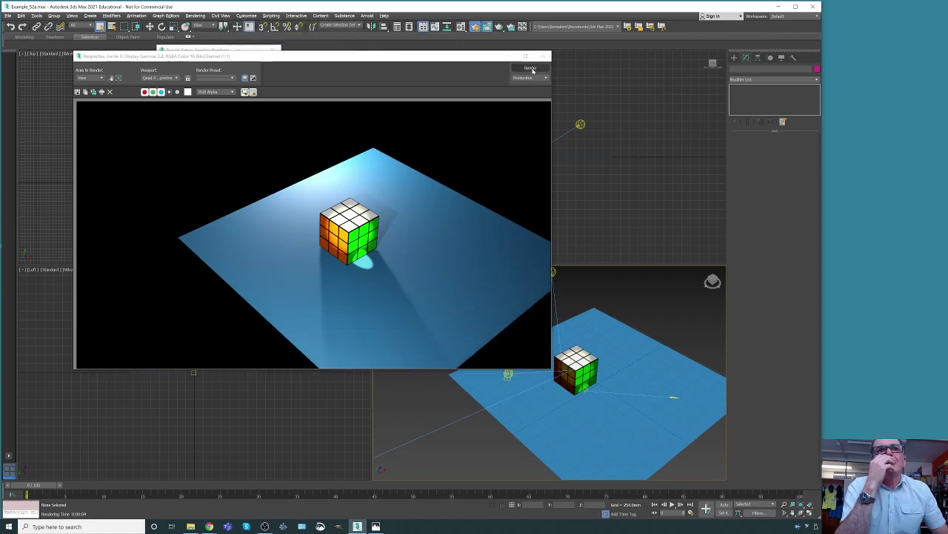
{"action": "left_click", "coordinate": [530, 69]}
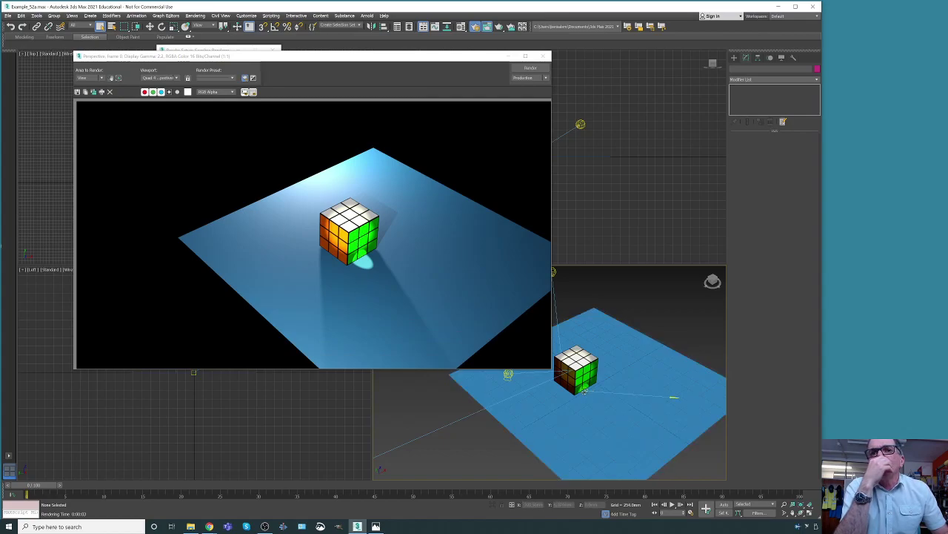
Raise the target of the spotlight aimed at the lower edge of the cube's green face.
{"action": "left_click", "coordinate": [149, 27]}
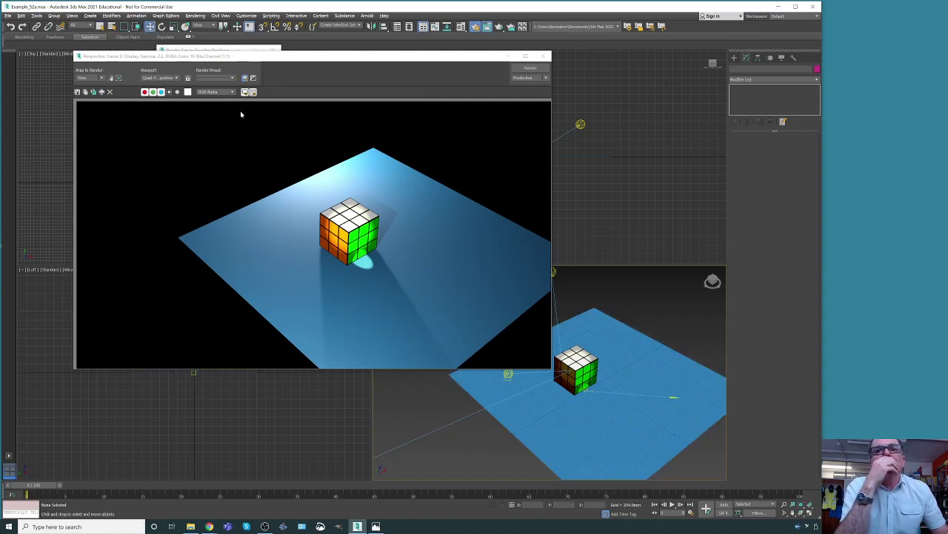
{"action": "left_click", "coordinate": [585, 391]}
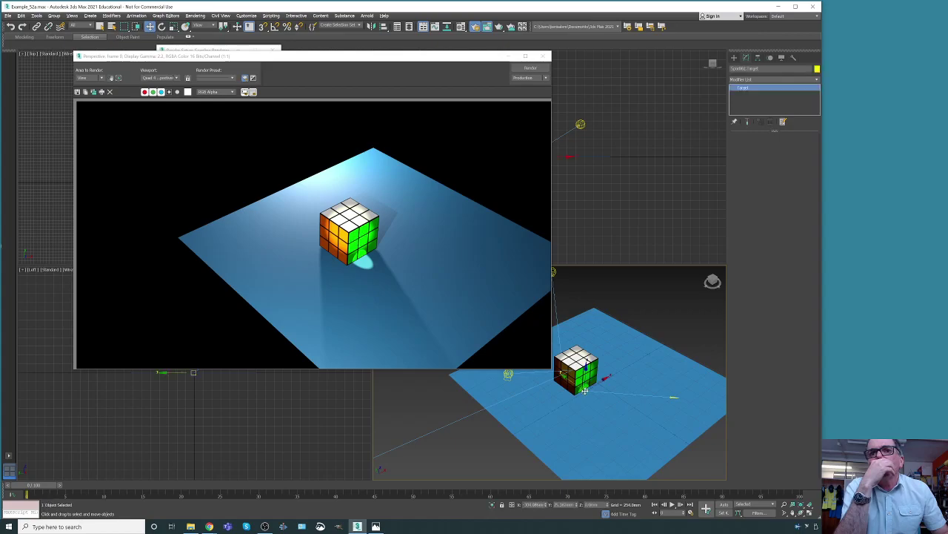
{"action": "left_click_drag", "start_coordinate": [586, 377], "coordinate": [589, 366]}
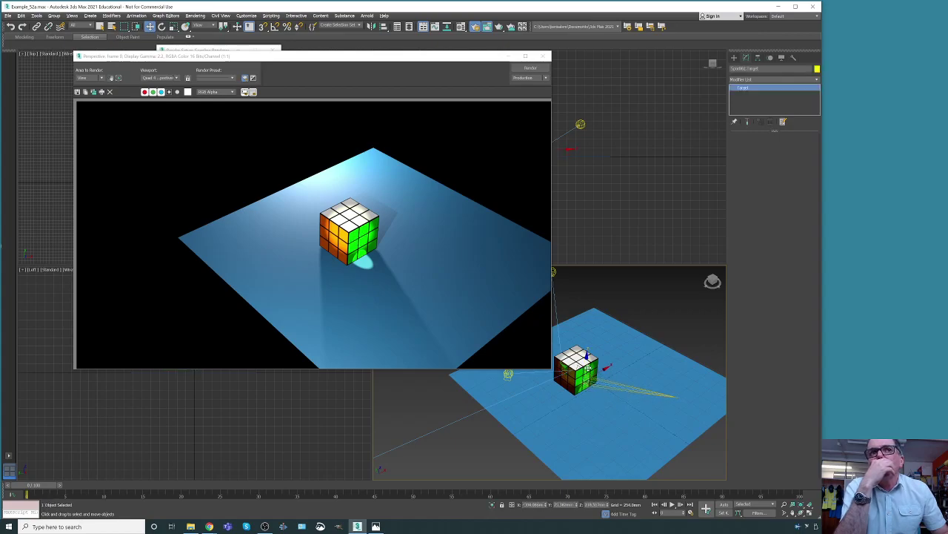
Re-render the perspective view and open the save dialog for the rendered image.
{"action": "left_click", "coordinate": [530, 68]}
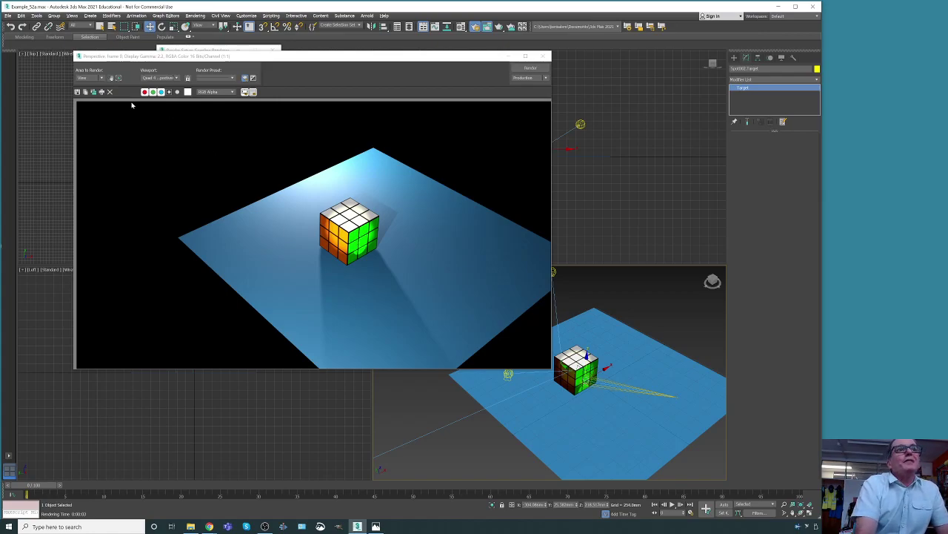
{"action": "left_click", "coordinate": [77, 92]}
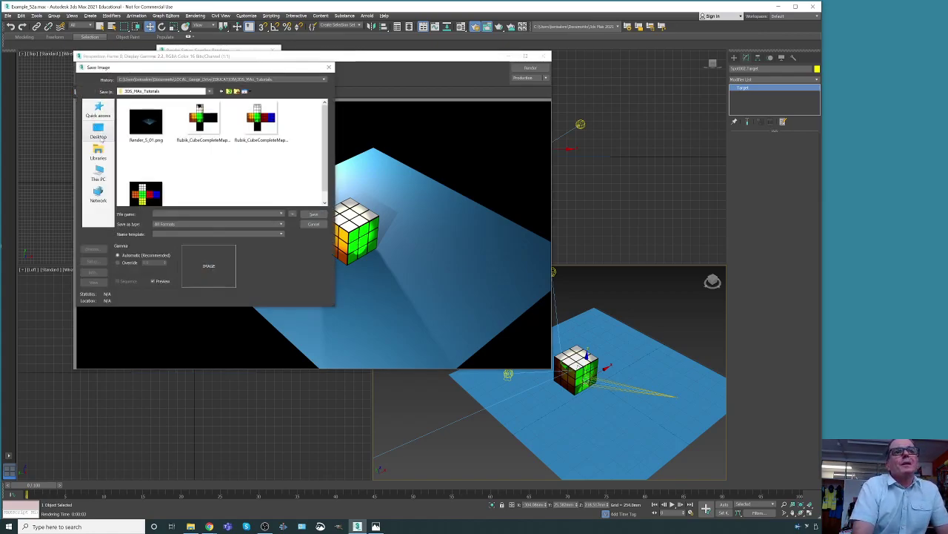
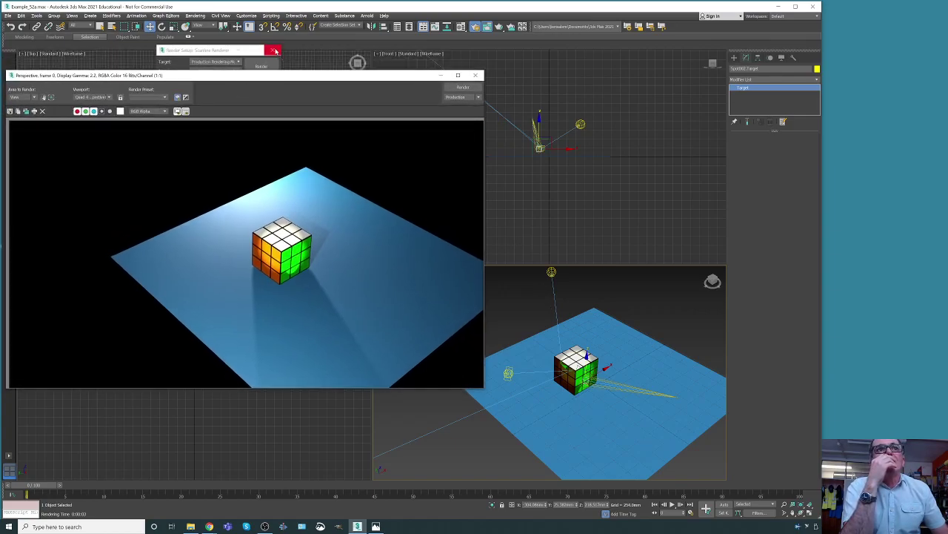
Delete the photometric light above the cube.
{"action": "left_click", "coordinate": [627, 299]}
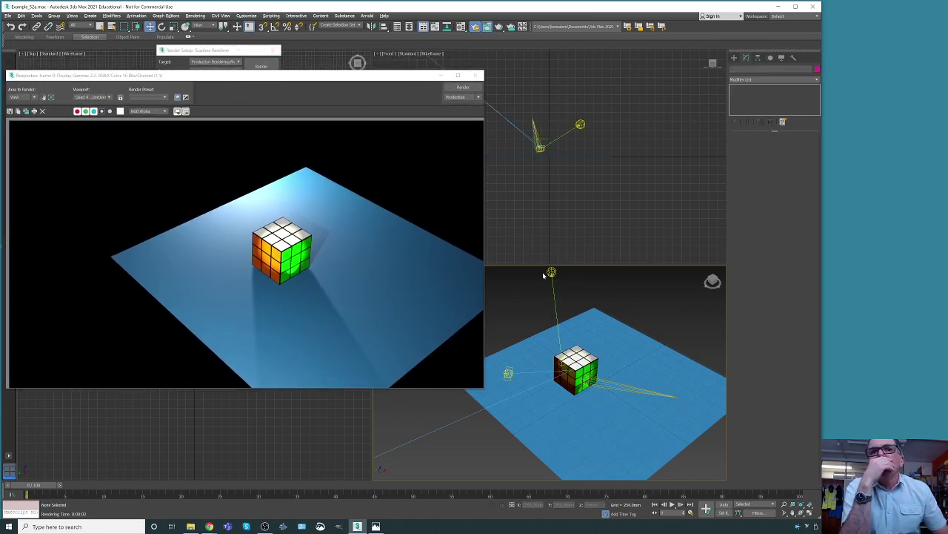
{"action": "left_click_drag", "start_coordinate": [539, 271], "coordinate": [574, 282]}
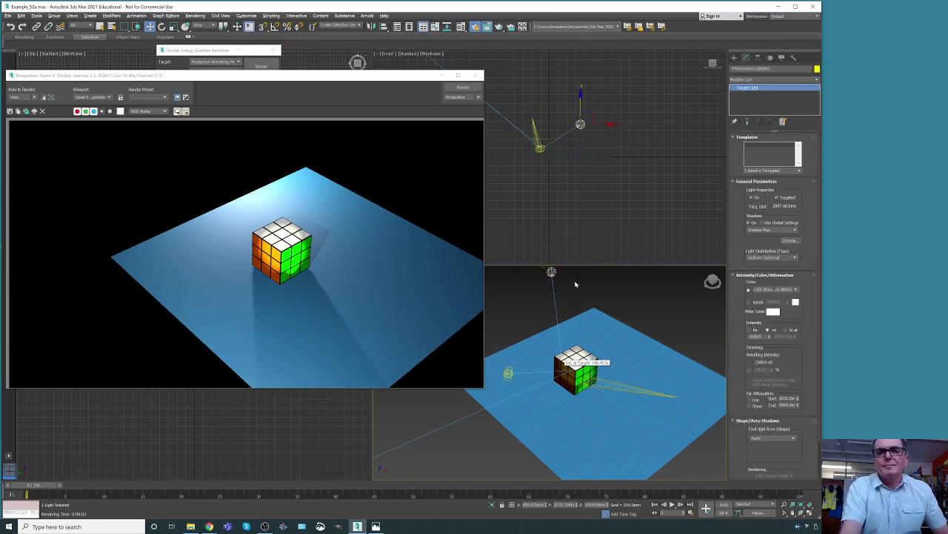
{"action": "key", "text": "Delete"}
{"action": "left_click_drag", "start_coordinate": [487, 340], "coordinate": [514, 392]}
{"action": "key", "text": "Delete"}
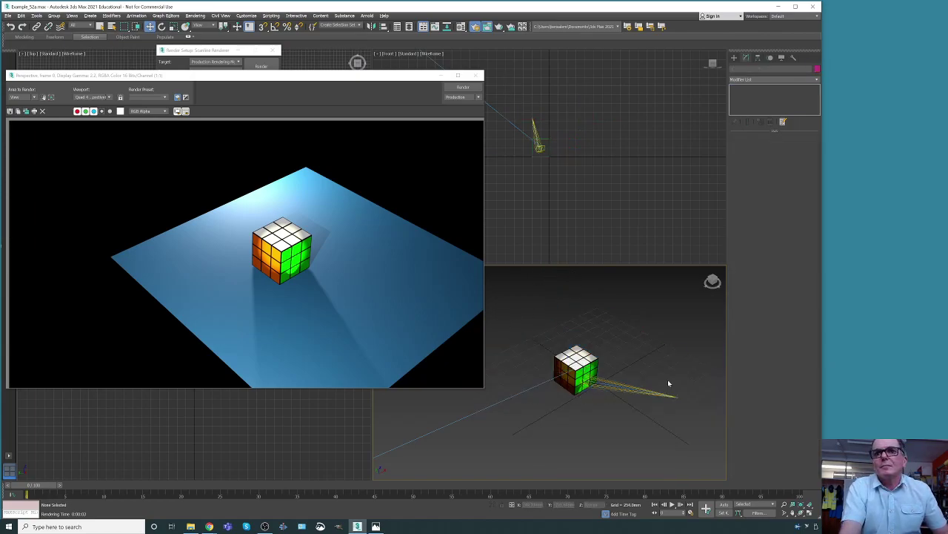
{"action": "left_click_drag", "start_coordinate": [680, 404], "coordinate": [679, 404]}
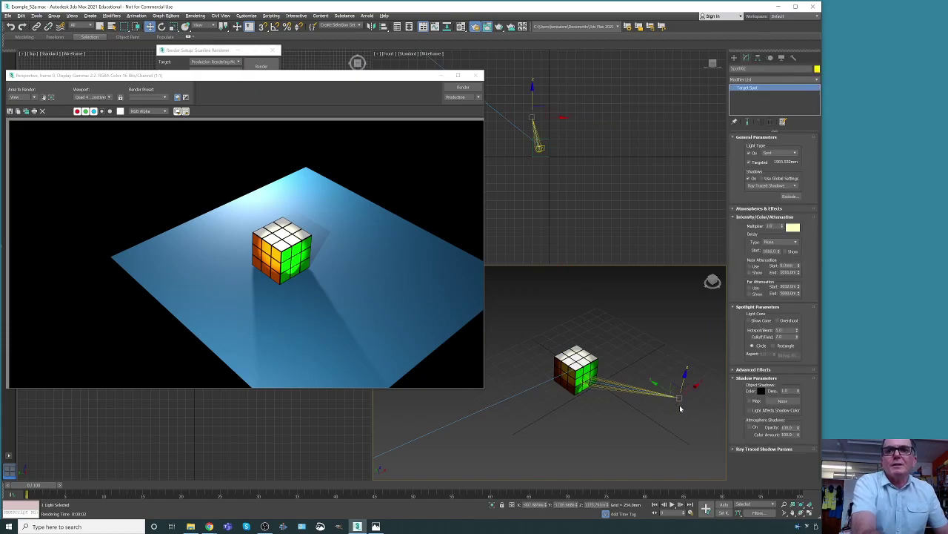
{"action": "key", "text": "Delete"}
{"action": "key", "text": "ctrl+z"}
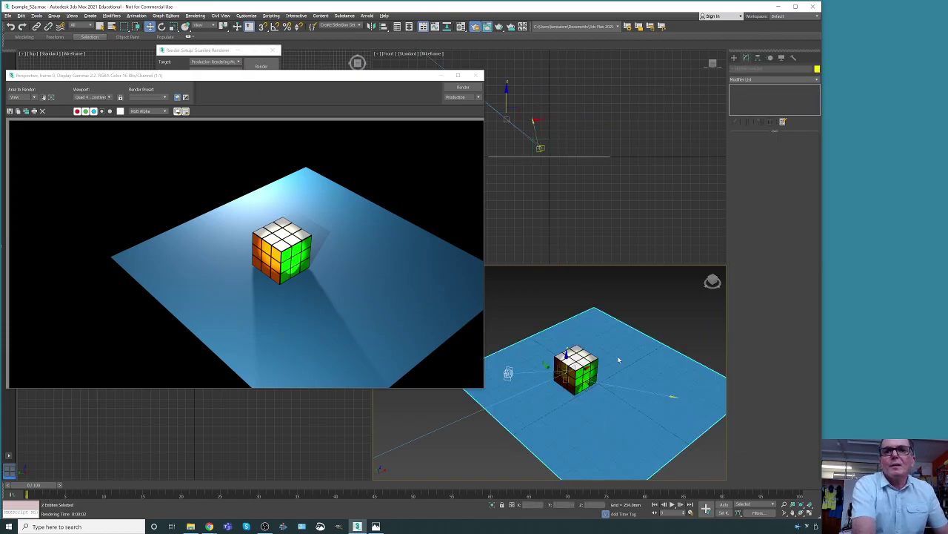
Delete the remaining lights in the scene, including the spotlights aimed at the cube, leaving only the cube and plane.
{"action": "left_click", "coordinate": [508, 372]}
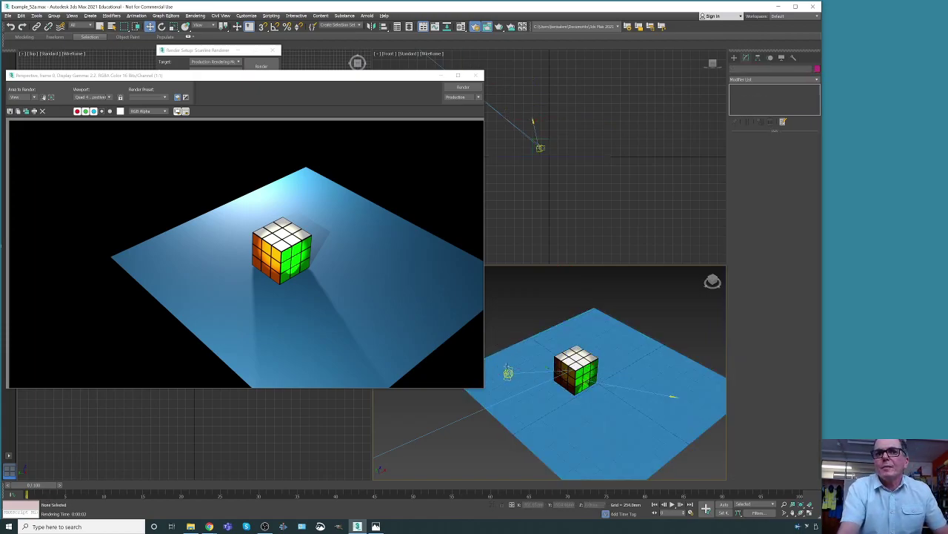
{"action": "key", "text": "Delete"}
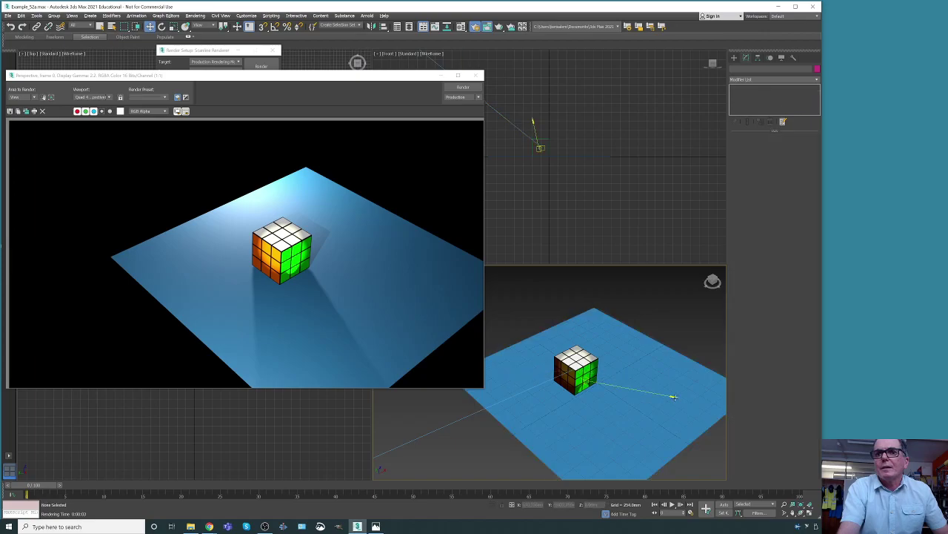
{"action": "scroll", "coordinate": [496, 426], "scroll_direction": "down", "scroll_amount": 6}
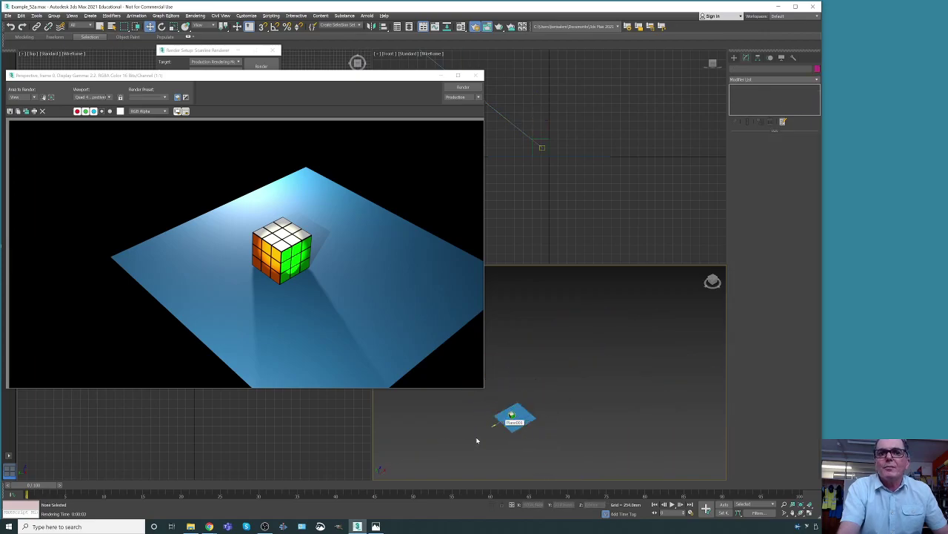
{"action": "scroll", "coordinate": [485, 433], "scroll_direction": "up", "scroll_amount": 3}
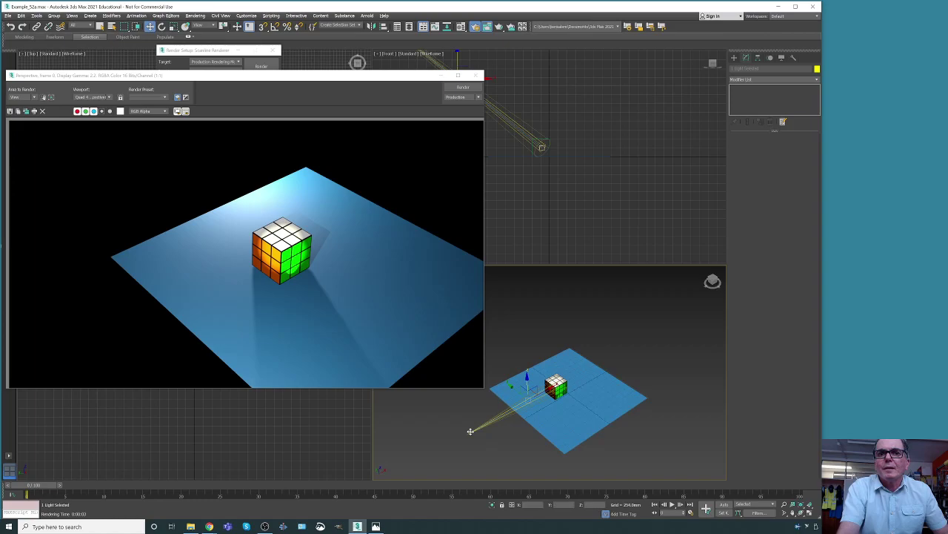
{"action": "scroll", "coordinate": [528, 416], "scroll_direction": "up", "scroll_amount": 3}
{"action": "scroll", "coordinate": [528, 416], "scroll_direction": "up", "scroll_amount": 2}
{"action": "scroll", "coordinate": [542, 415], "scroll_direction": "down", "scroll_amount": 3}
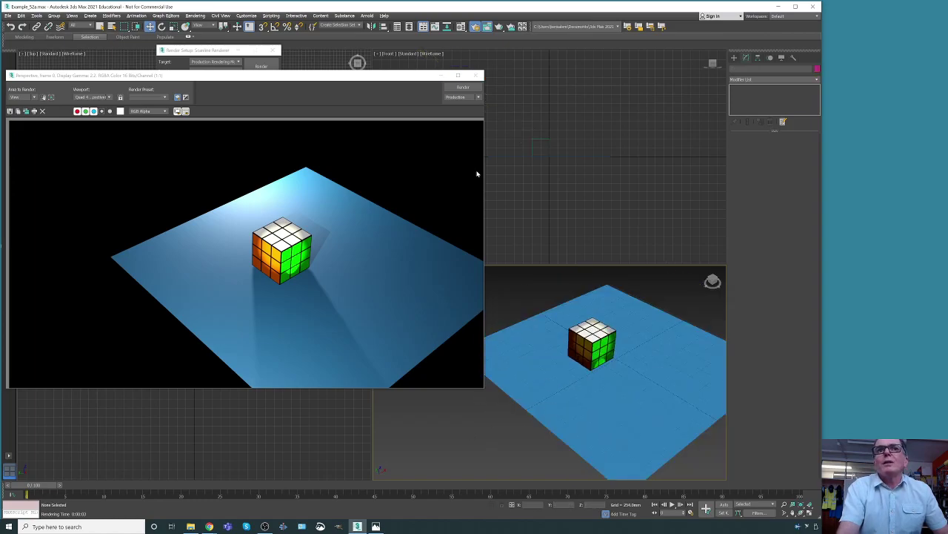
Render the perspective view again without any of the original lights.
{"action": "left_click", "coordinate": [460, 87]}
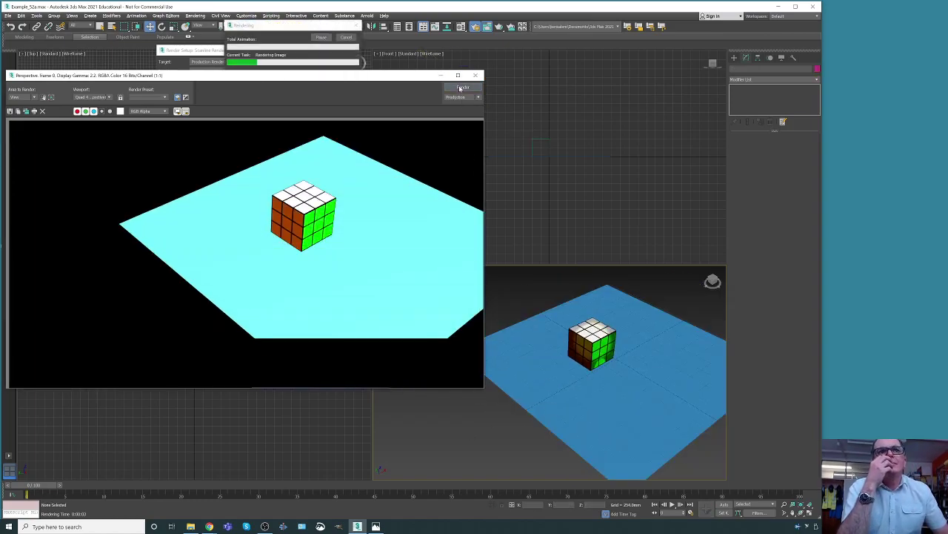
{"action": "left_click", "coordinate": [460, 88]}
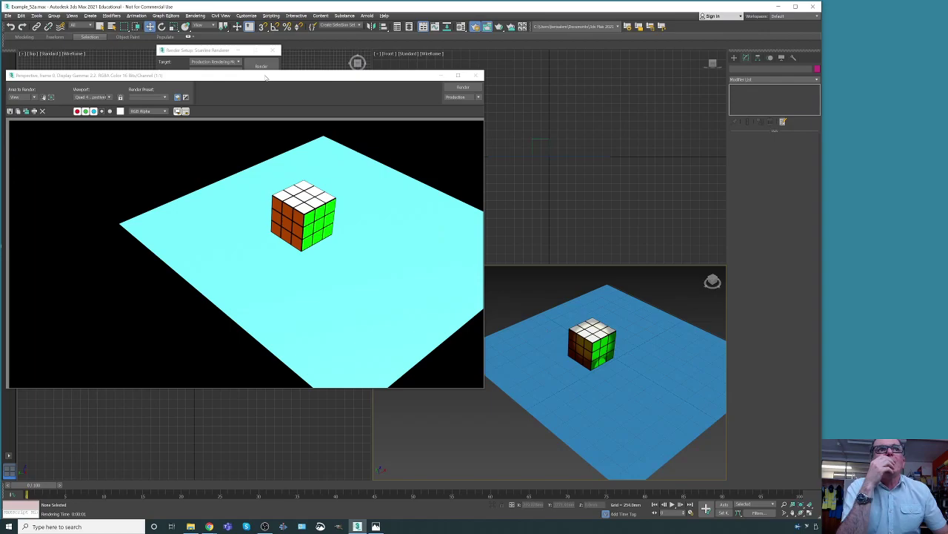
{"action": "left_click_drag", "start_coordinate": [266, 77], "coordinate": [309, 94]}
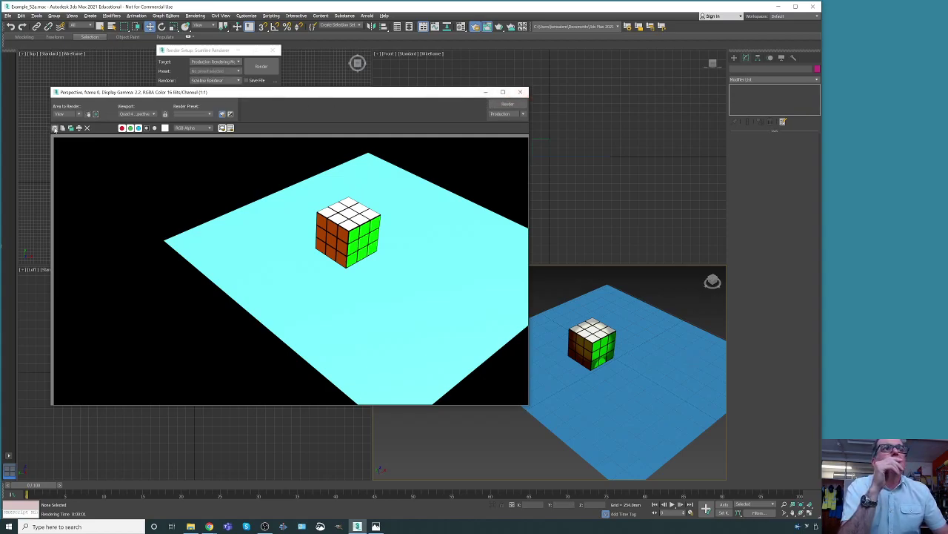
Save the unlit render as Render_5_03.png in the 3DS_MAx_Tutorials folder.
{"action": "left_click", "coordinate": [54, 128]}
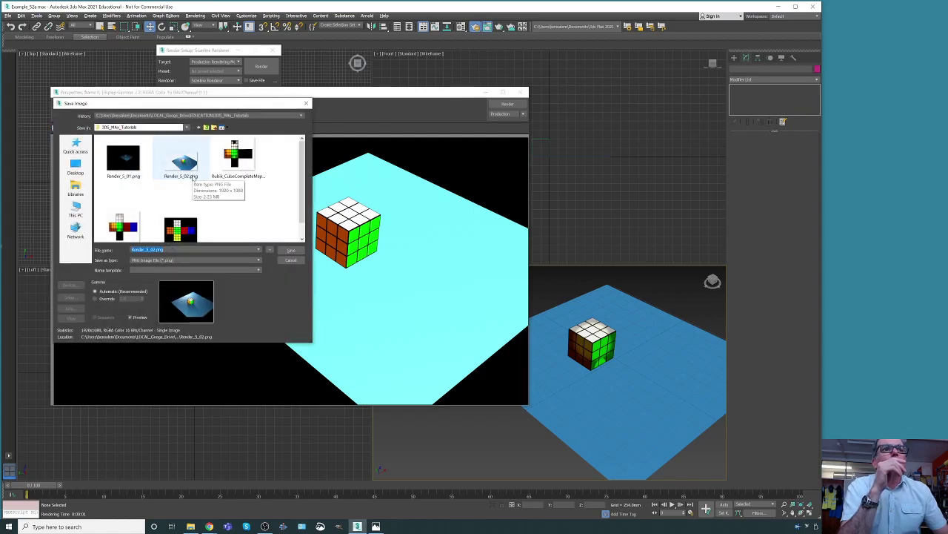
{"action": "left_click", "coordinate": [185, 167]}
{"action": "left_click", "coordinate": [156, 250]}
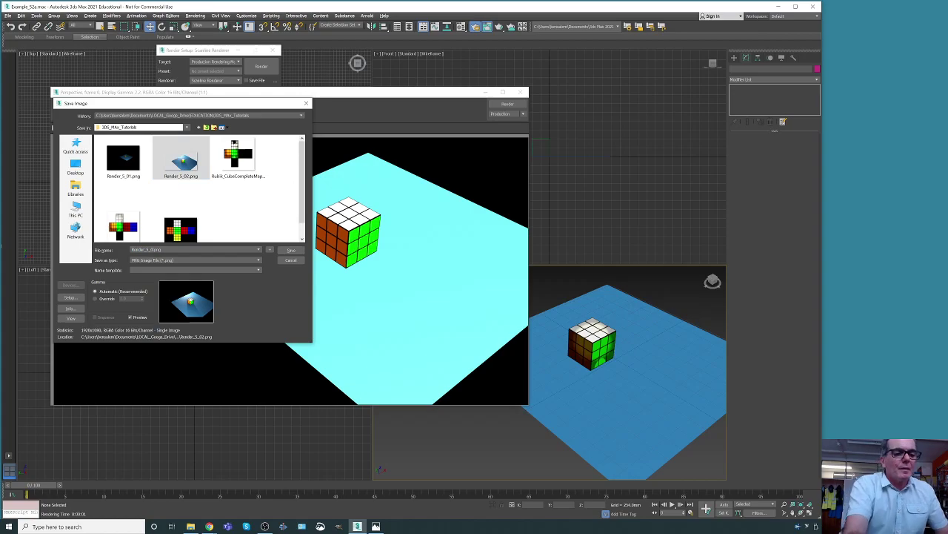
{"action": "key", "text": "Escape"}
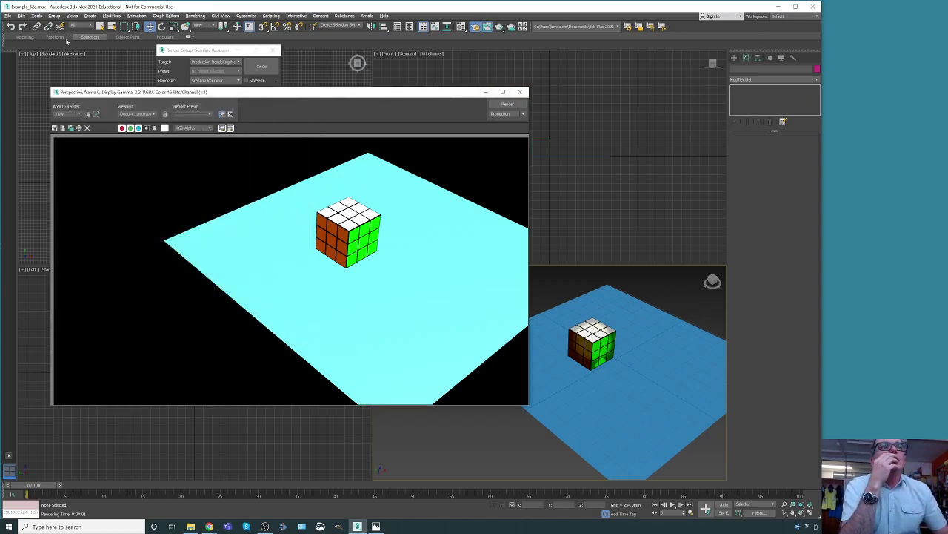
Open the Material Editor and assign a Bitmap Lookup map to the diffuse colour of the second material, 02 - Default.
{"action": "left_click", "coordinate": [426, 74]}
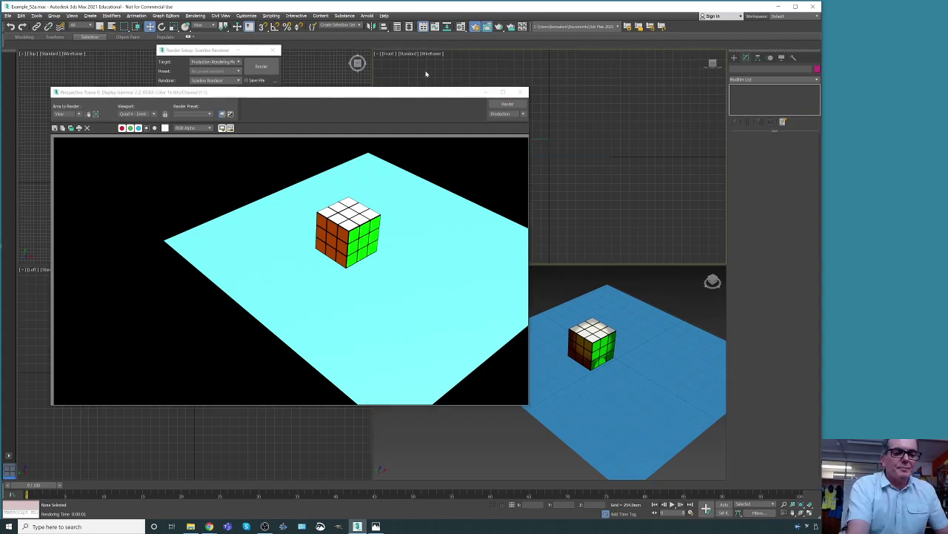
{"action": "key", "text": "m"}
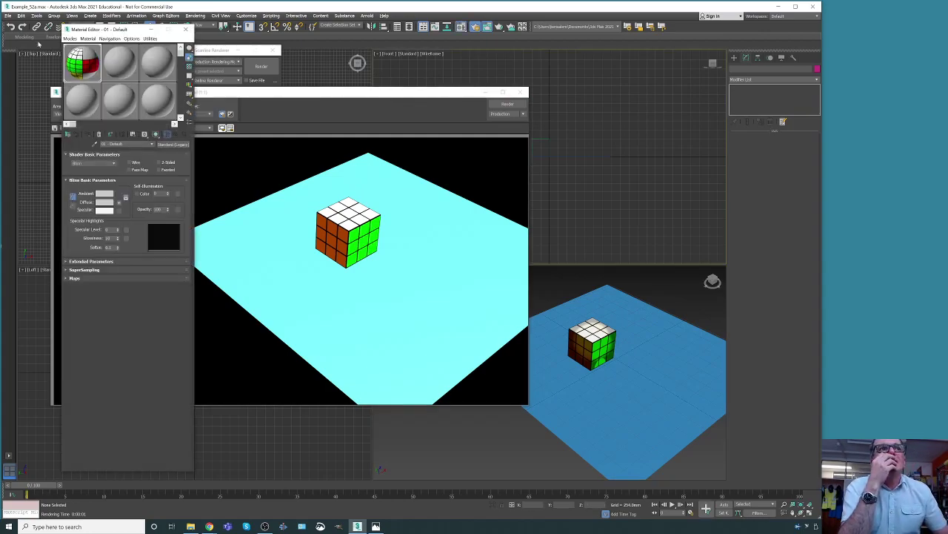
{"action": "left_click", "coordinate": [111, 63]}
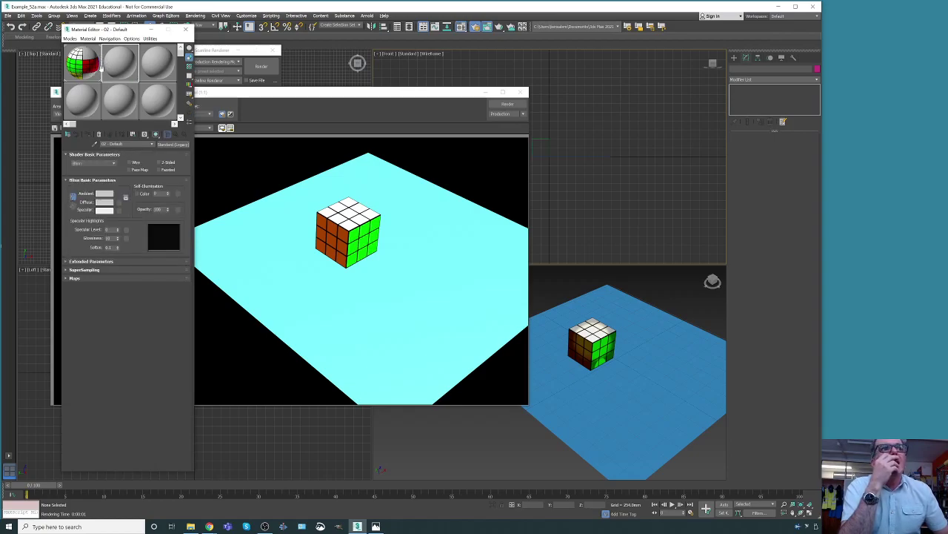
{"action": "left_click", "coordinate": [118, 202]}
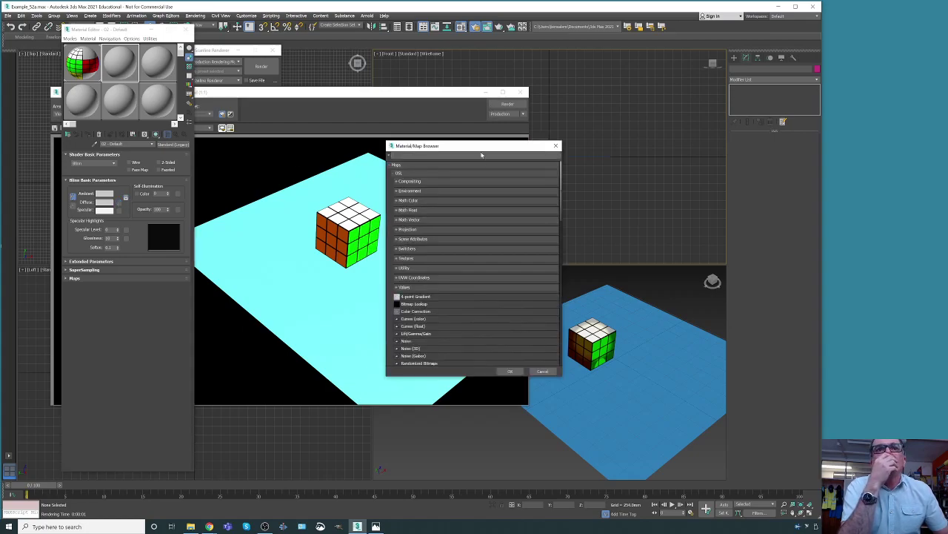
{"action": "left_click", "coordinate": [447, 304]}
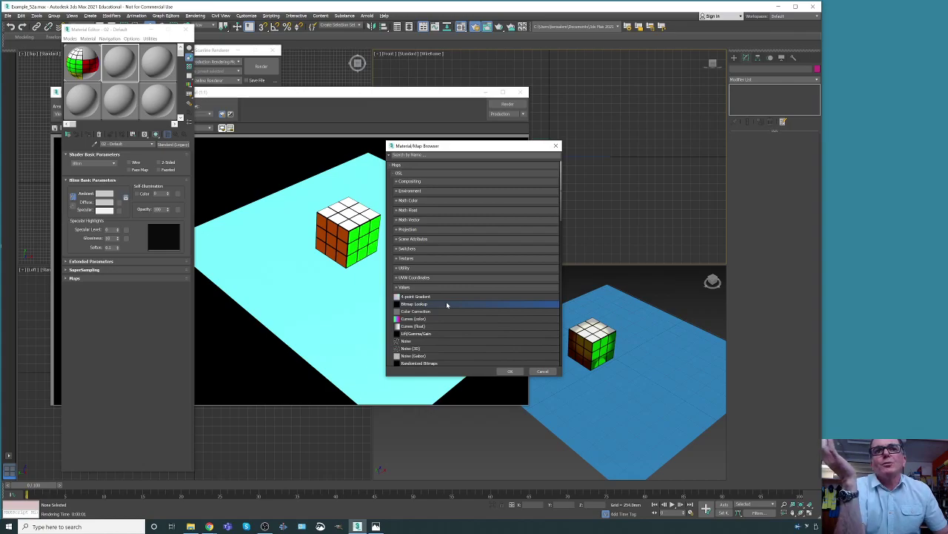
{"action": "double_click", "coordinate": [447, 304]}
Load the baked texture Rubik_CubeCompleteMap2.png as the bitmap for the diffuse map.
{"action": "scroll", "coordinate": [166, 138], "scroll_direction": "down", "scroll_amount": 1}
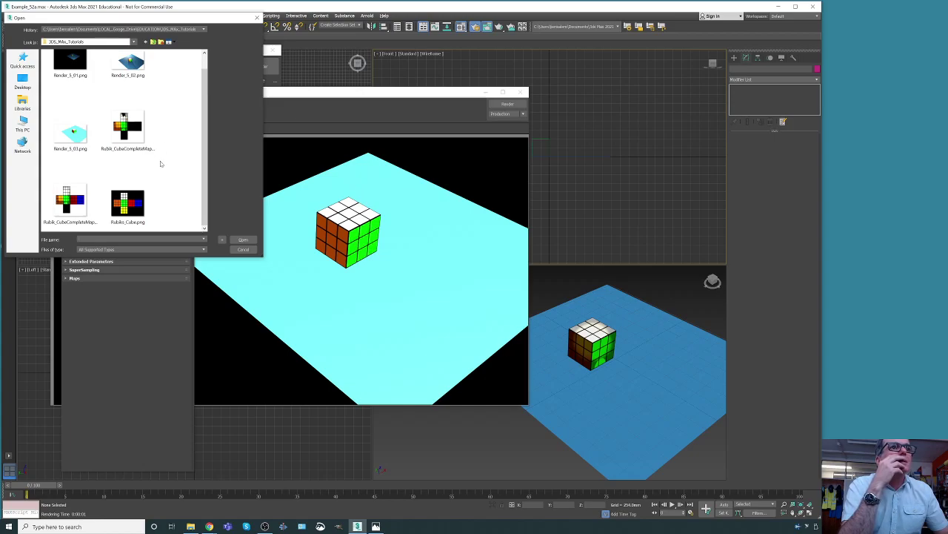
{"action": "scroll", "coordinate": [163, 91], "scroll_direction": "up", "scroll_amount": 1}
{"action": "scroll", "coordinate": [167, 111], "scroll_direction": "down", "scroll_amount": 1}
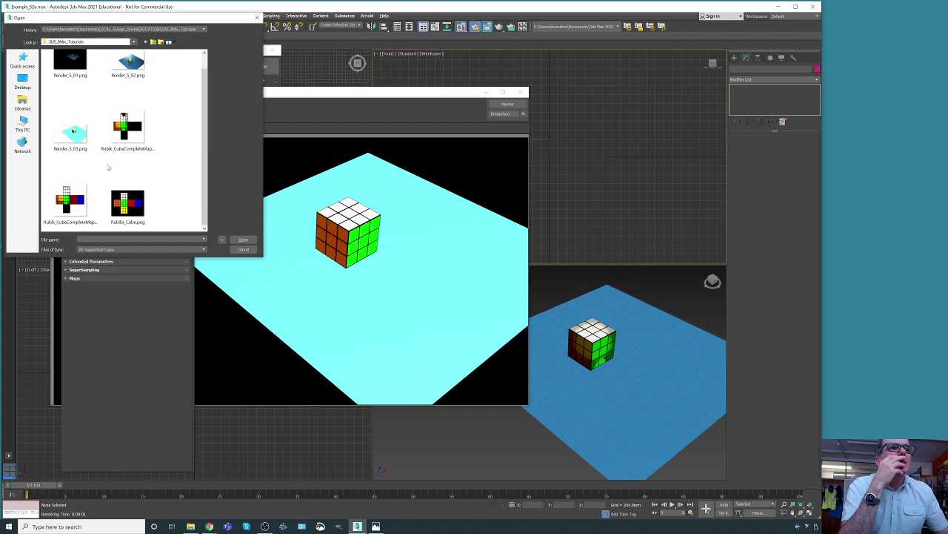
{"action": "left_click", "coordinate": [66, 199]}
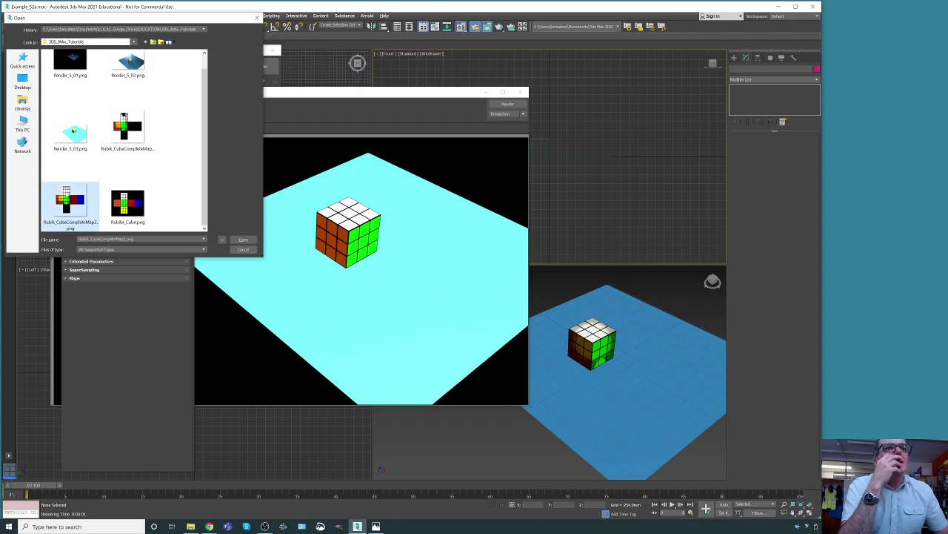
{"action": "left_click", "coordinate": [249, 240]}
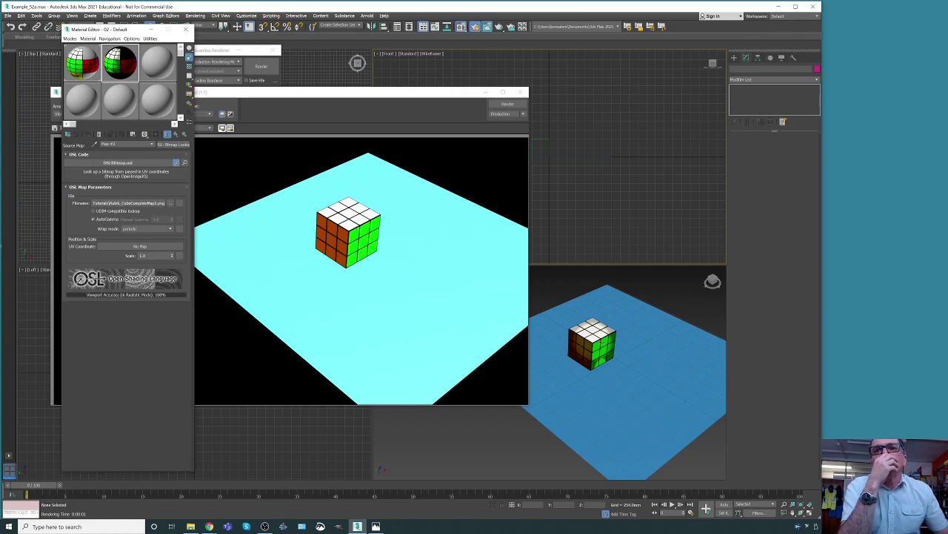
Assign the baked-texture material to the Rubik's cube and re-render the perspective view.
{"action": "left_click", "coordinate": [592, 343]}
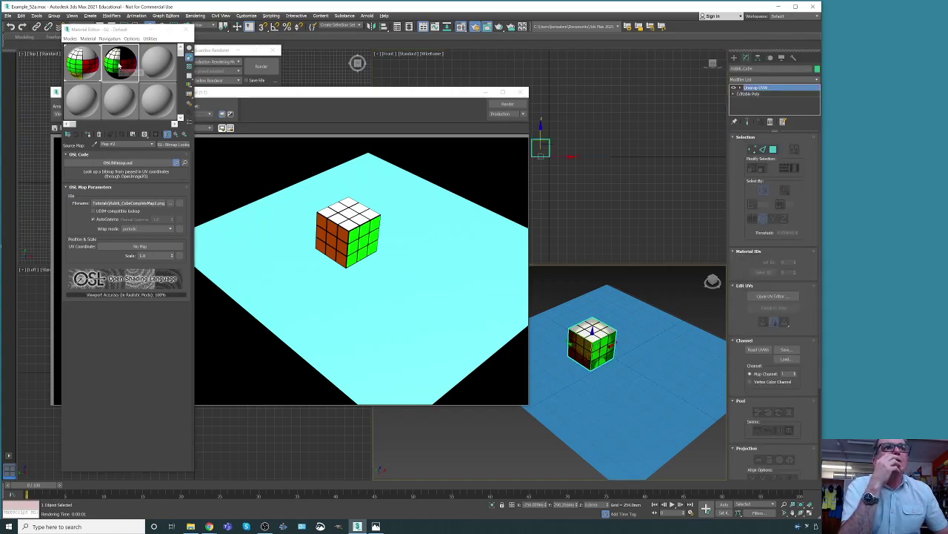
{"action": "left_click", "coordinate": [88, 135]}
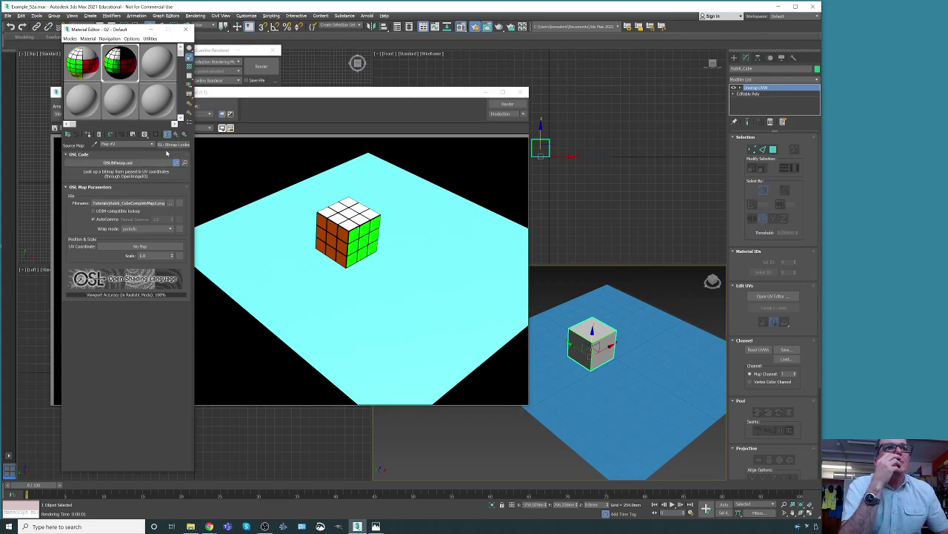
{"action": "left_click", "coordinate": [261, 94]}
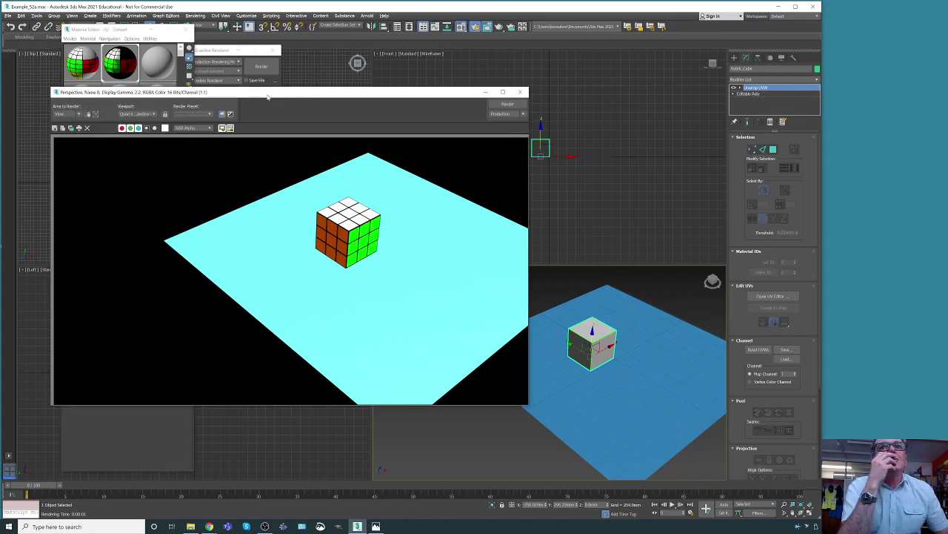
{"action": "left_click", "coordinate": [510, 104]}
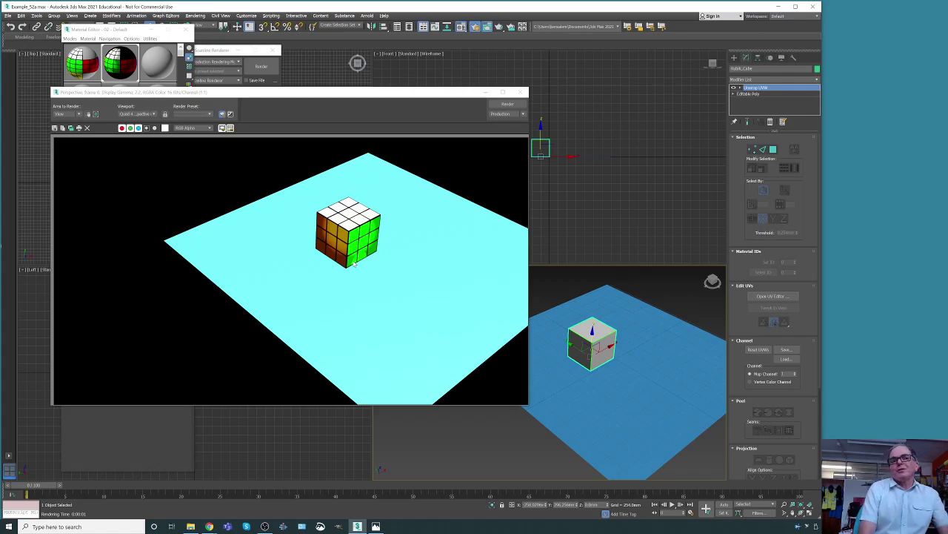
Switch to File Explorer and open the lit render Render_5_02.png beside the current render for comparison.
{"action": "left_click_drag", "start_coordinate": [269, 99], "coordinate": [452, 75]}
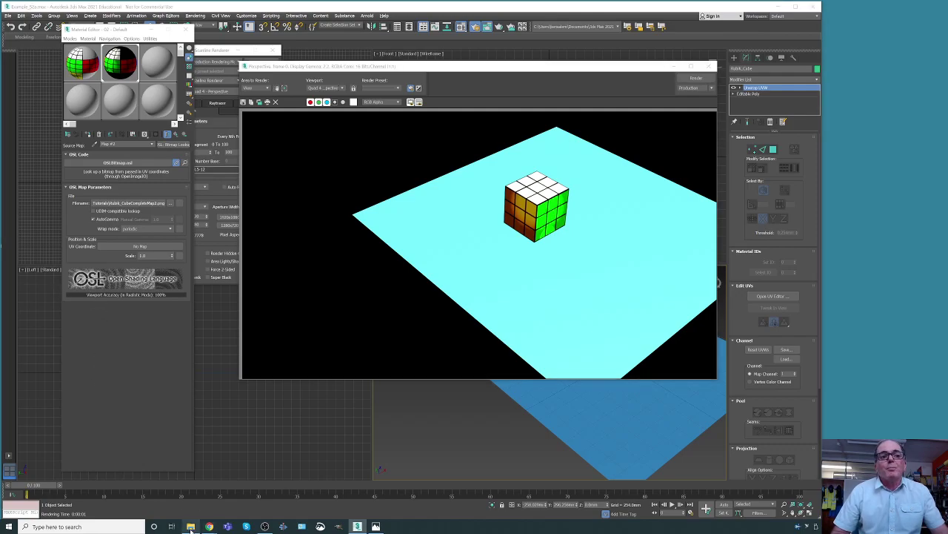
{"action": "left_click", "coordinate": [190, 526]}
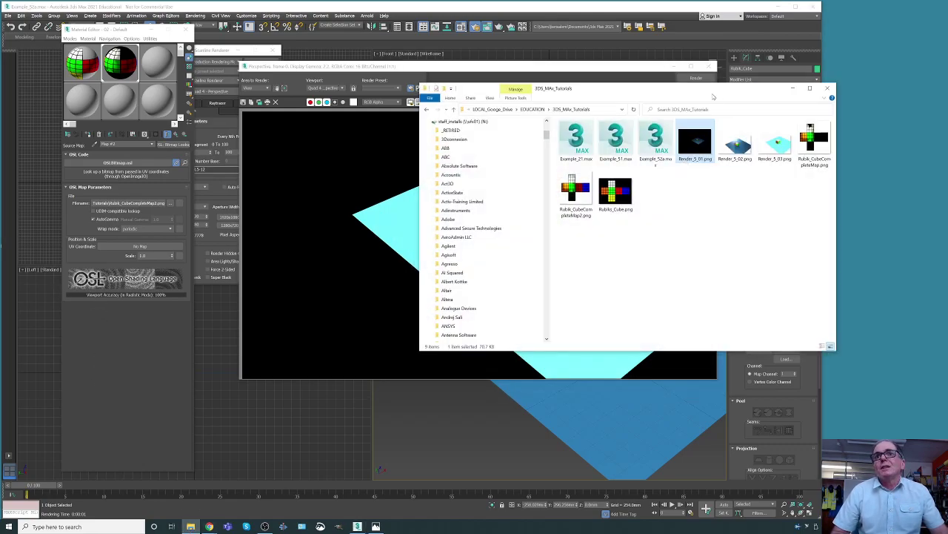
{"action": "left_click", "coordinate": [689, 78]}
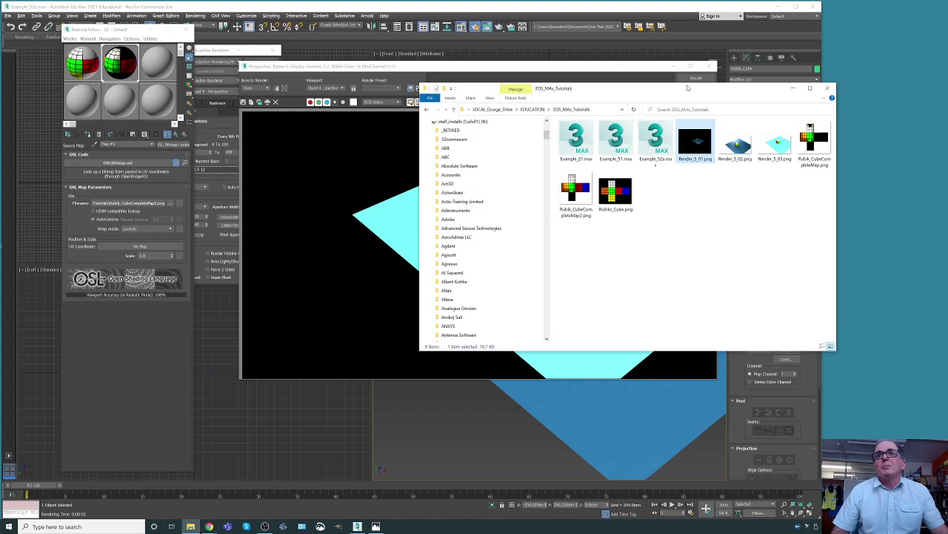
{"action": "left_click_drag", "start_coordinate": [685, 87], "coordinate": [292, 243]}
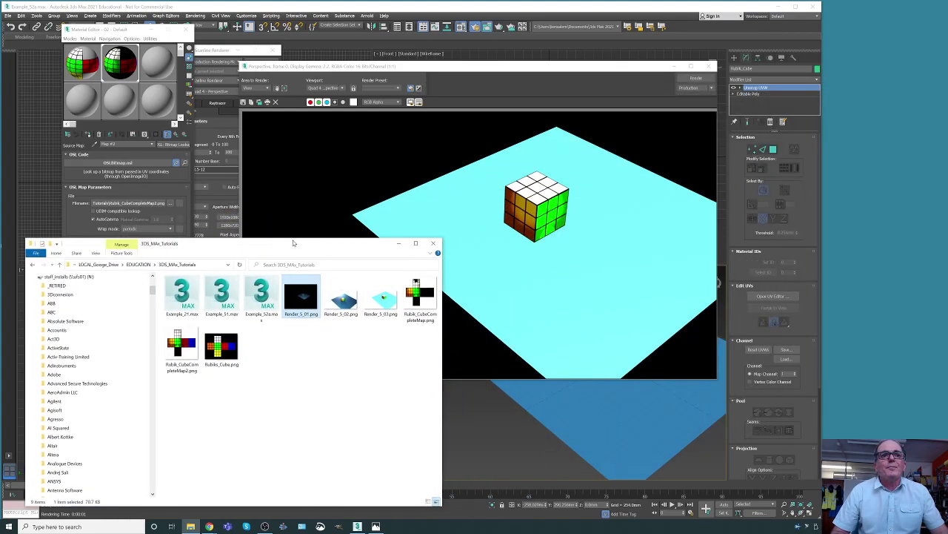
{"action": "left_click", "coordinate": [337, 303]}
{"action": "double_click", "coordinate": [340, 304]}
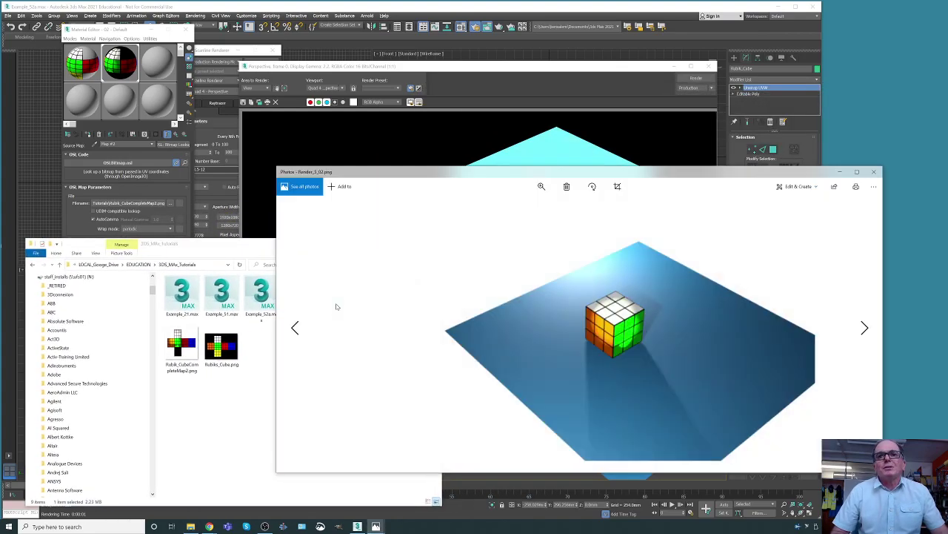
Open the unlit render Render_5_03.png and compare it with the current baked-texture render in 3ds Max.
{"action": "left_click", "coordinate": [237, 246]}
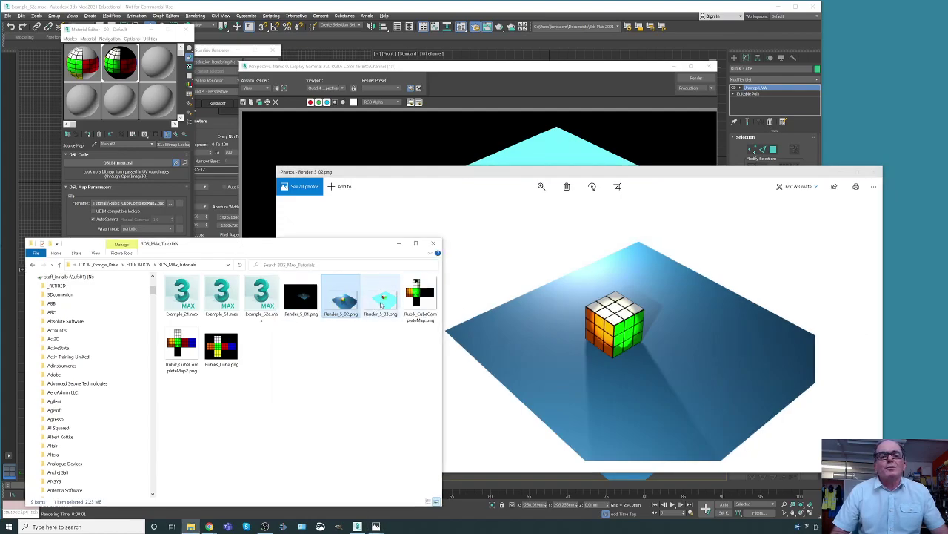
{"action": "left_click", "coordinate": [381, 303]}
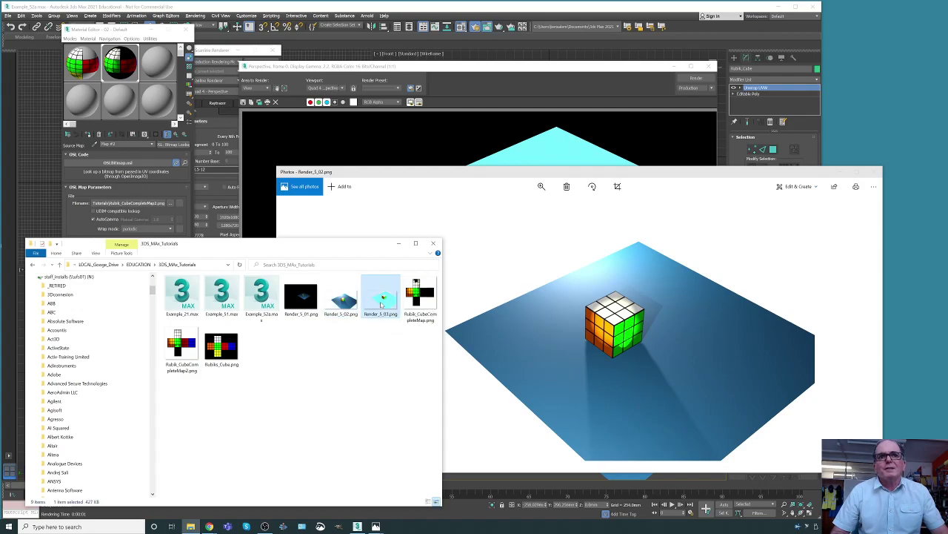
{"action": "double_click", "coordinate": [381, 303]}
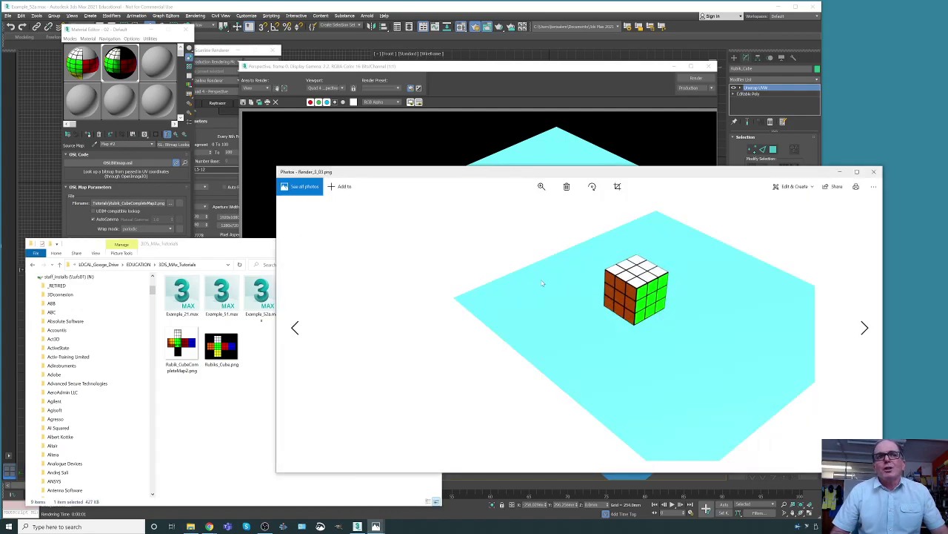
{"action": "left_click", "coordinate": [250, 245]}
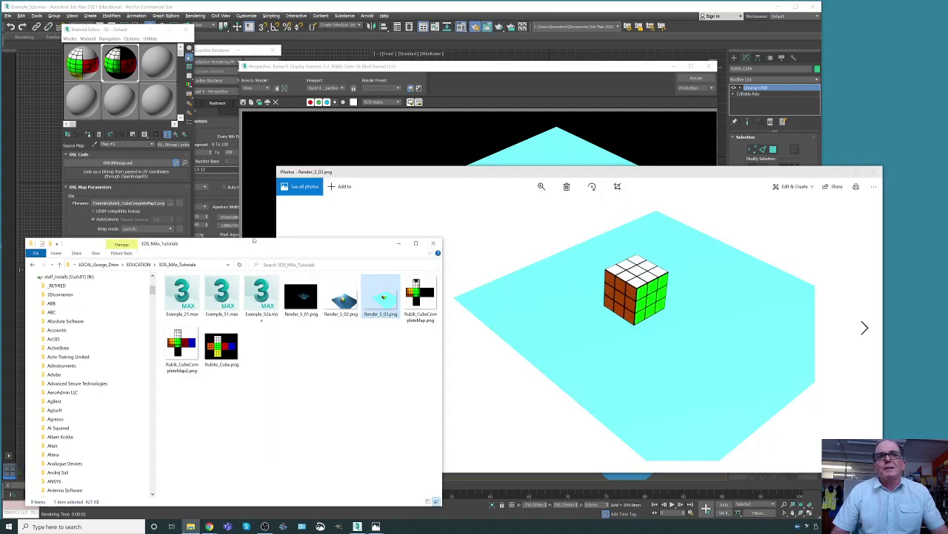
{"action": "left_click", "coordinate": [559, 64]}
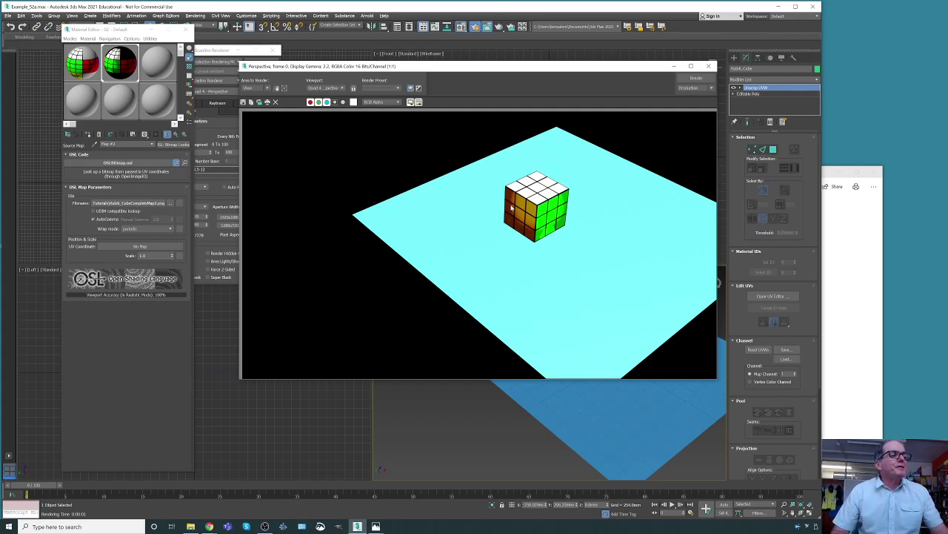
Close the rendered frame, Material Editor and Render Setup windows, and save the scene as Example_52b.max.
{"action": "key", "text": "shift+q"}
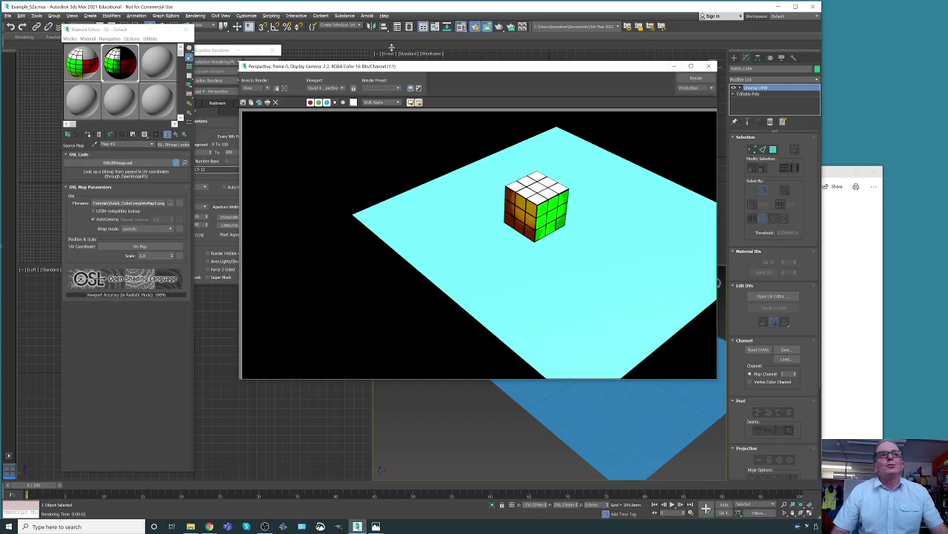
{"action": "left_click", "coordinate": [708, 66]}
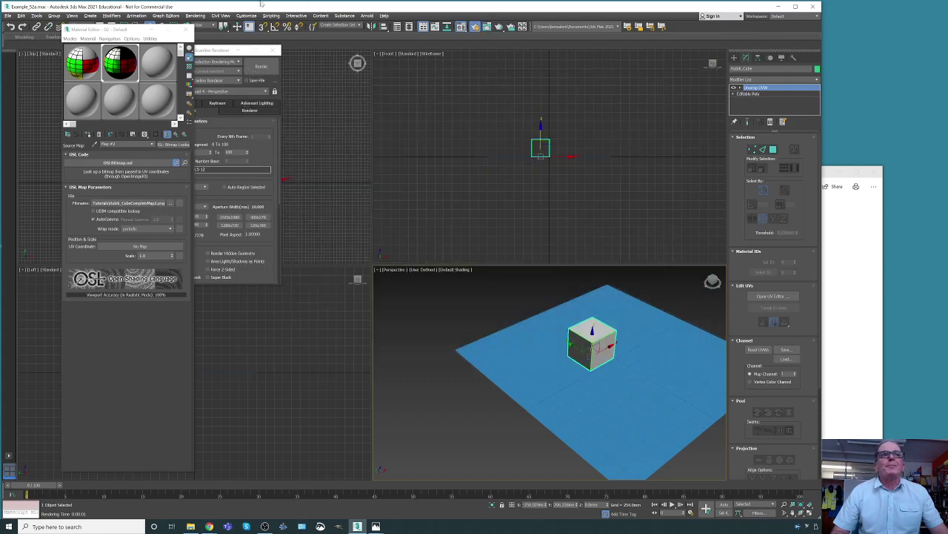
{"action": "left_click", "coordinate": [187, 30]}
{"action": "left_click", "coordinate": [272, 51]}
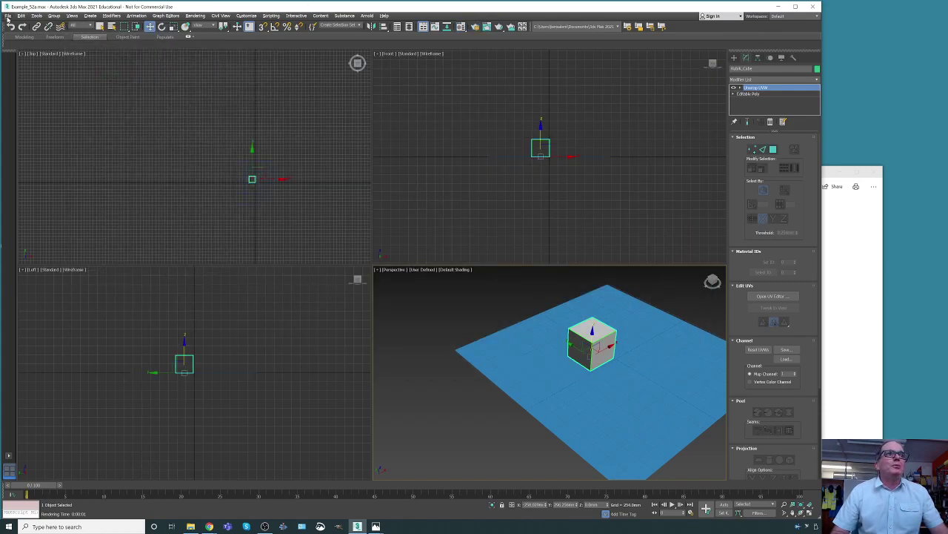
{"action": "left_click", "coordinate": [7, 16]}
{"action": "left_click", "coordinate": [20, 78]}
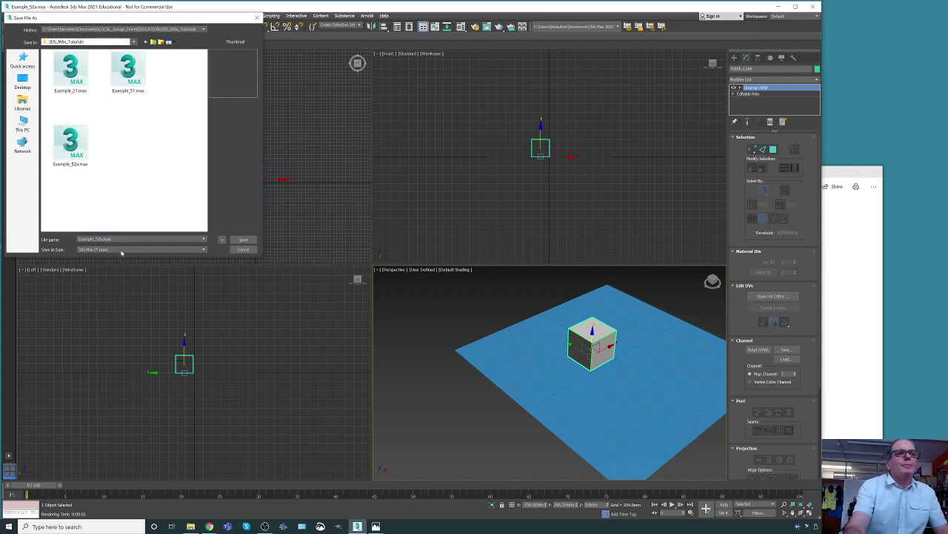
{"action": "key", "text": "Return"}
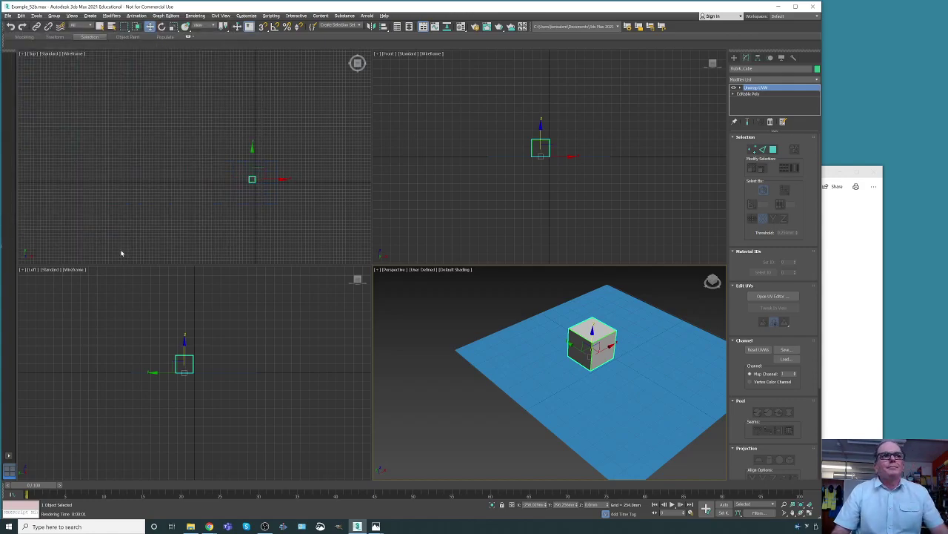